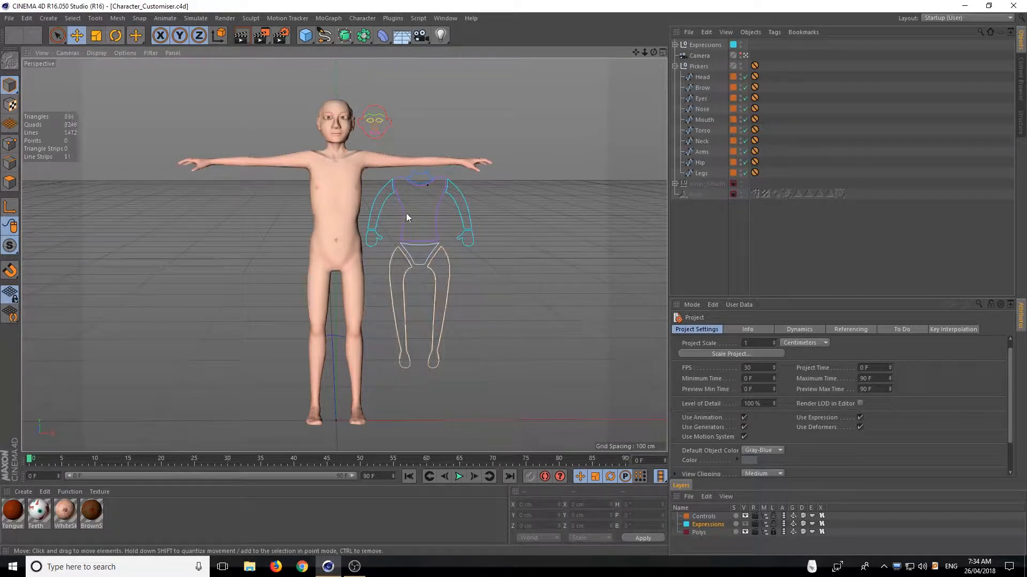
Select the Head picker spline beside the character and display its user data sliders
scroll(358, 169, "up", 3)
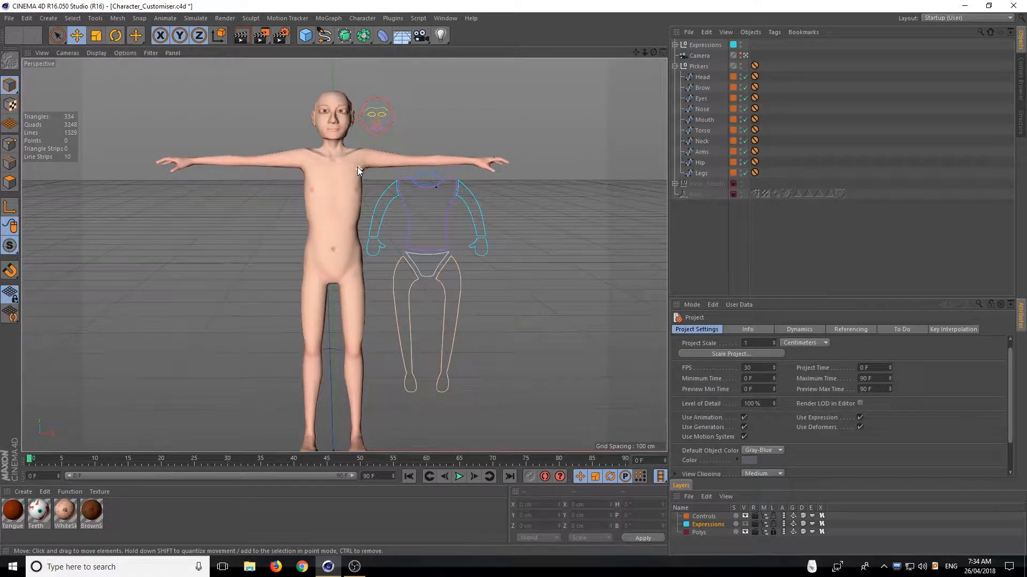
scroll(360, 171, "up", 1)
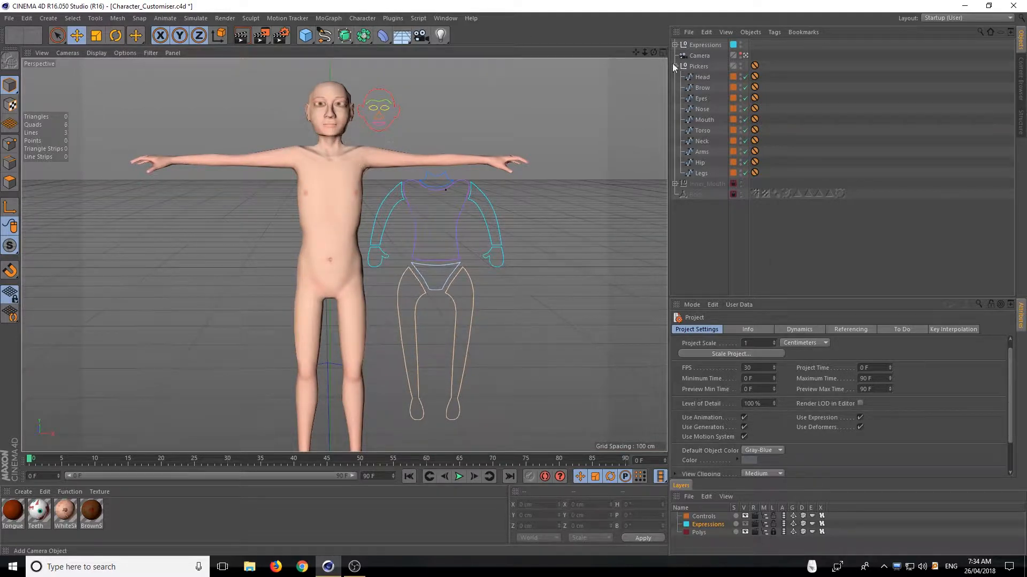
mouse_move(641, 52)
left_mouse_down()
mouse_move(733, 35)
mouse_move(679, 67)
mouse_move(321, 35)
mouse_move(363, 27)
mouse_move(497, 67)
mouse_move(331, 21)
mouse_move(342, 53)
mouse_move(454, 64)
mouse_move(337, 42)
mouse_move(492, 32)
mouse_move(369, 45)
mouse_move(471, 37)
mouse_move(348, 59)
mouse_move(337, 40)
mouse_move(358, 61)
mouse_move(348, 41)
mouse_move(350, 53)
mouse_move(347, 46)
mouse_move(653, 42)
mouse_move(652, 52)
left_mouse_up()
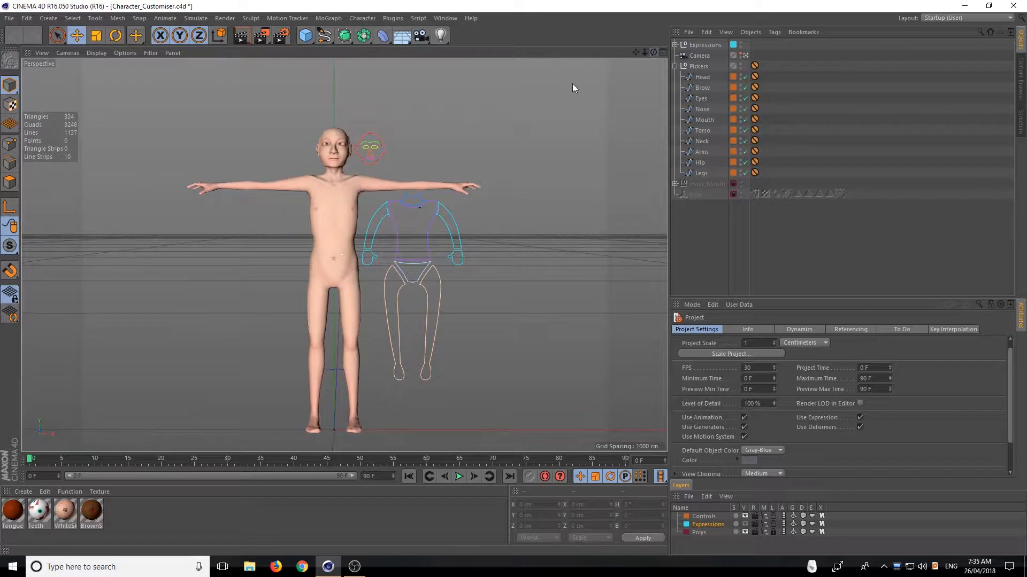
left_click(360, 155)
left_click(785, 329)
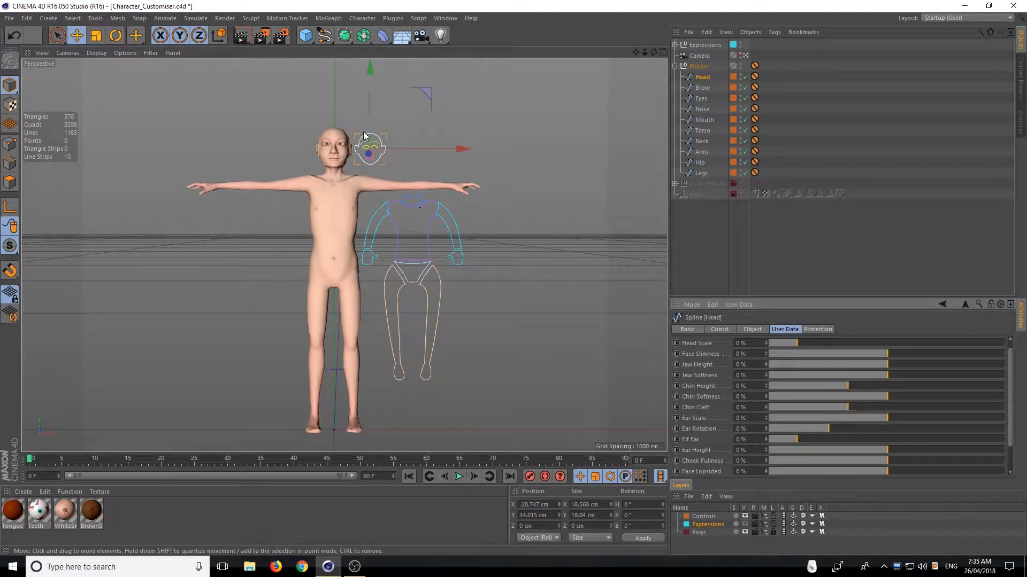
scroll(331, 148, "up", 8)
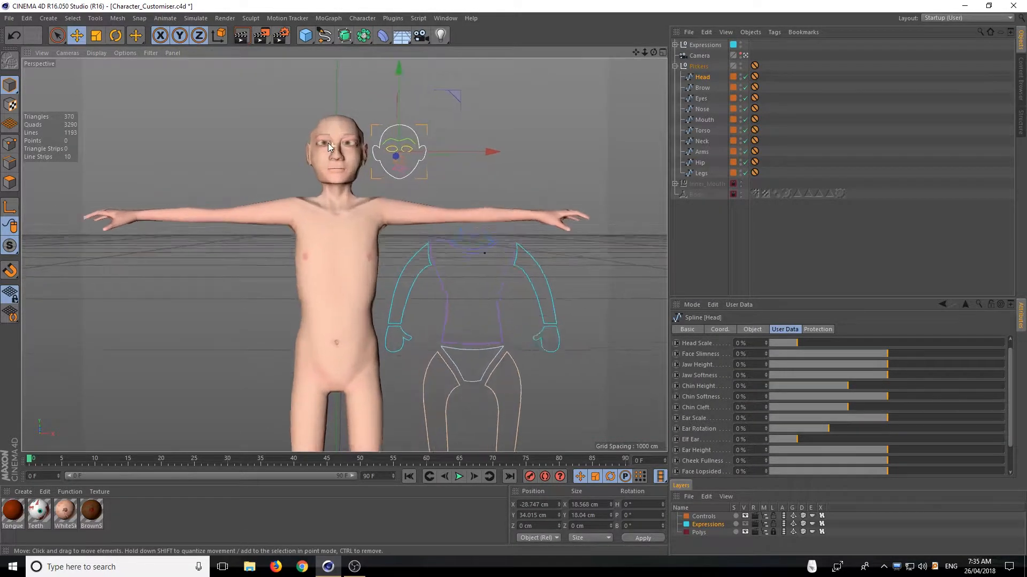
scroll(330, 148, "up", 5)
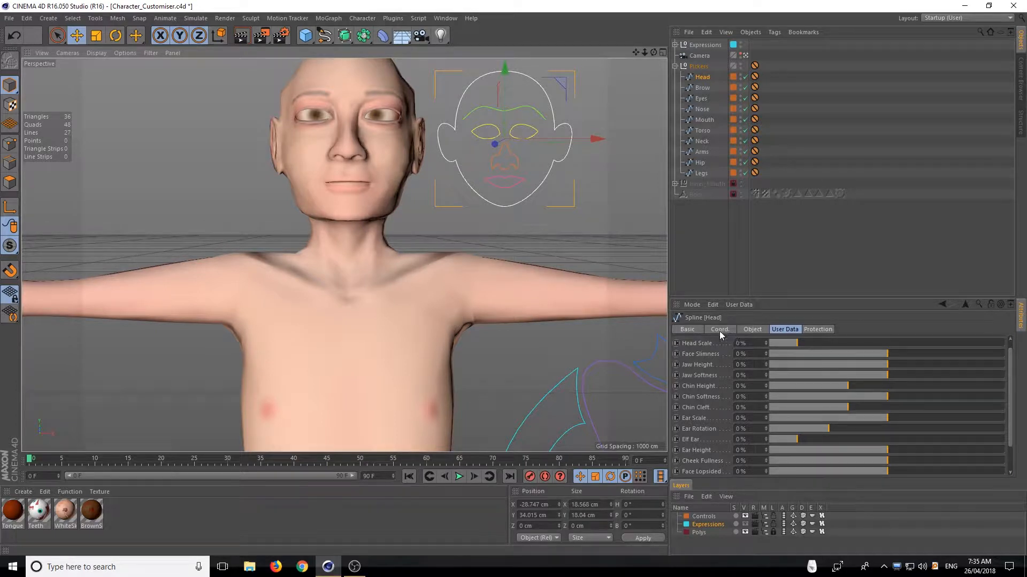
left_click(783, 329)
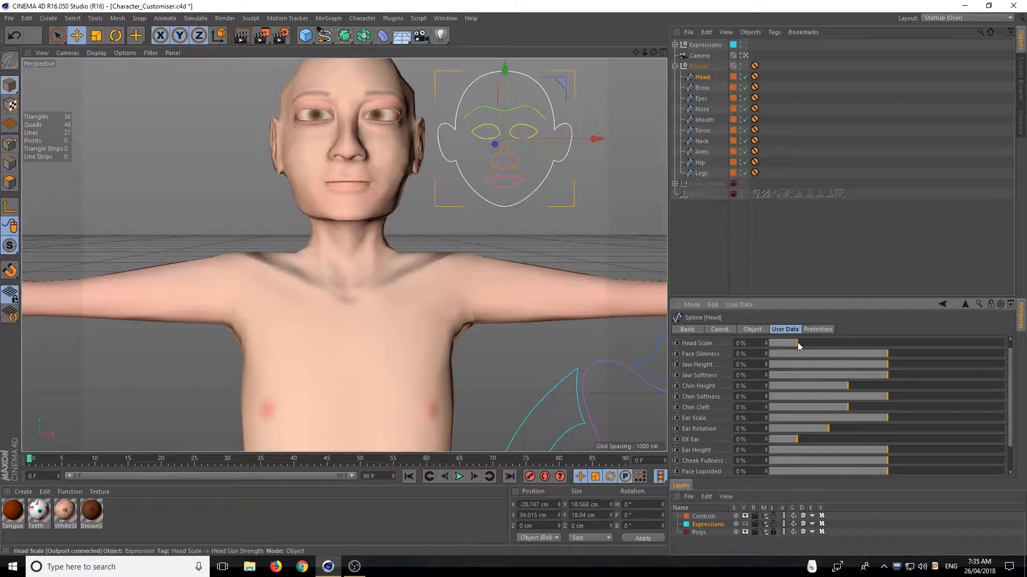
Set the character's Head Scale to 43% and Face Slimness to -64%
scroll(706, 395, "down", 3)
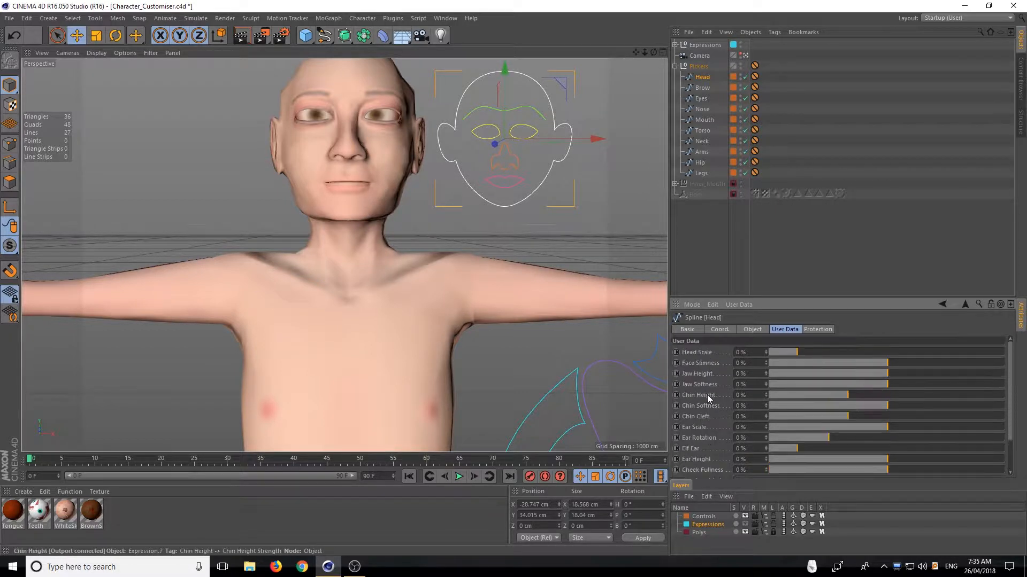
scroll(695, 422, "up", 4)
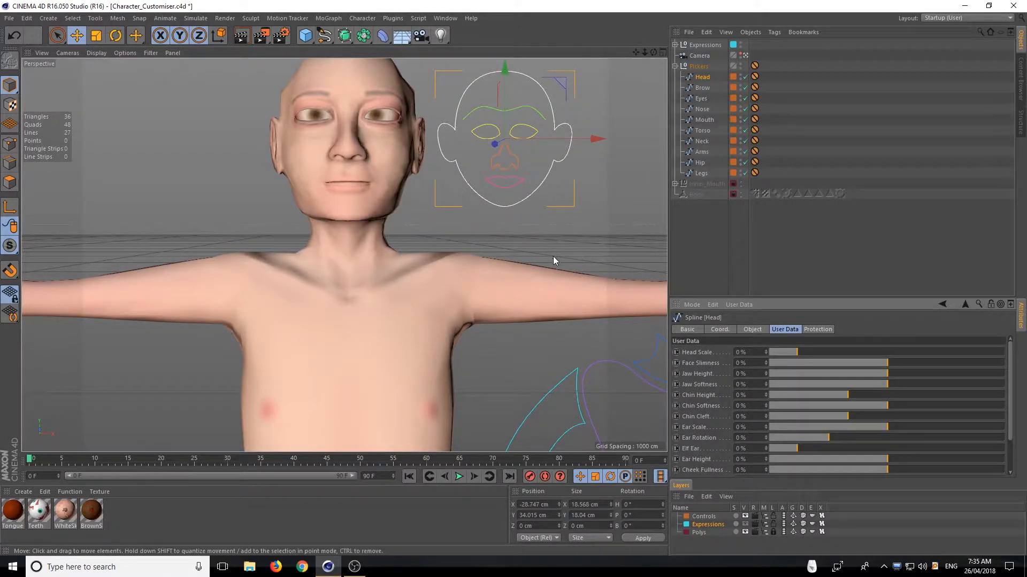
middle_click(548, 304)
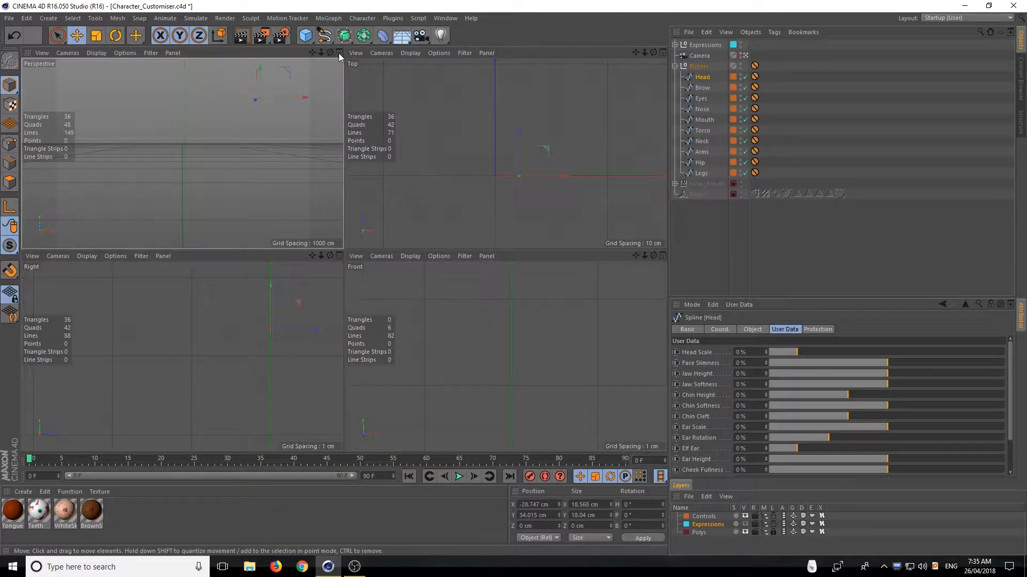
left_click(339, 52)
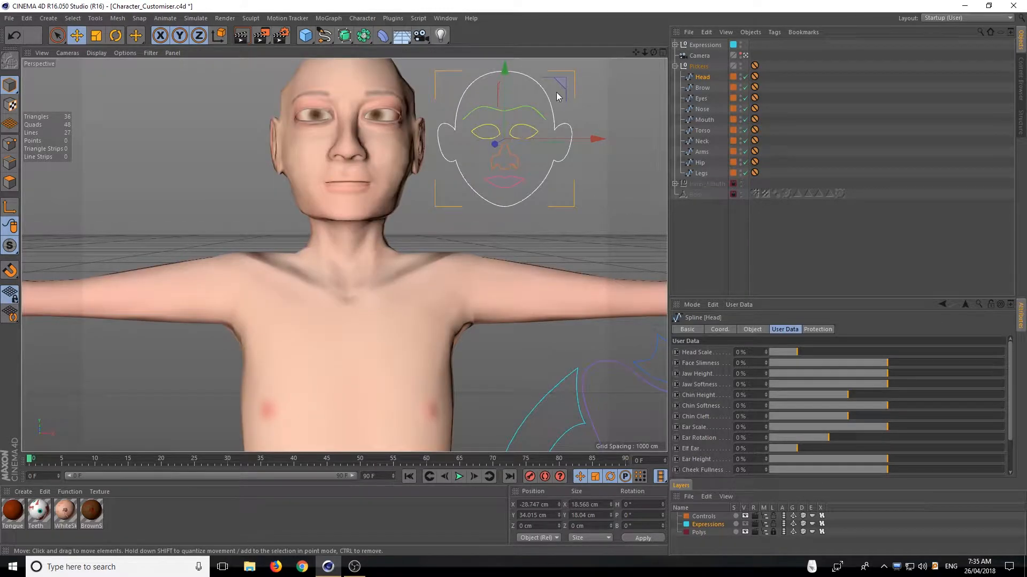
mouse_move(800, 351)
left_mouse_down()
mouse_move(808, 350)
mouse_move(788, 346)
mouse_move(867, 352)
left_mouse_up()
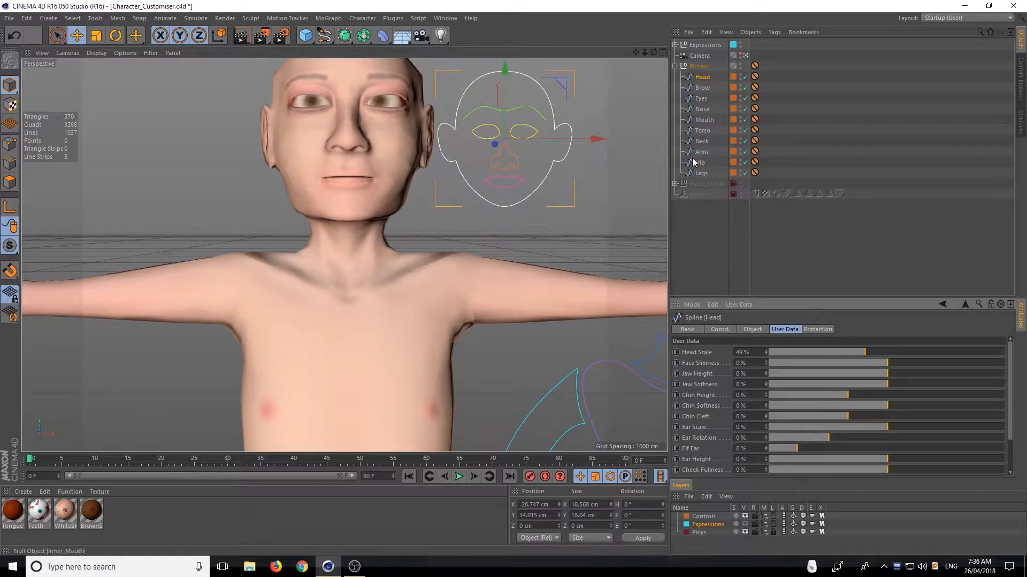
mouse_move(645, 52)
left_mouse_down()
mouse_move(620, 55)
mouse_move(644, 55)
left_mouse_up()
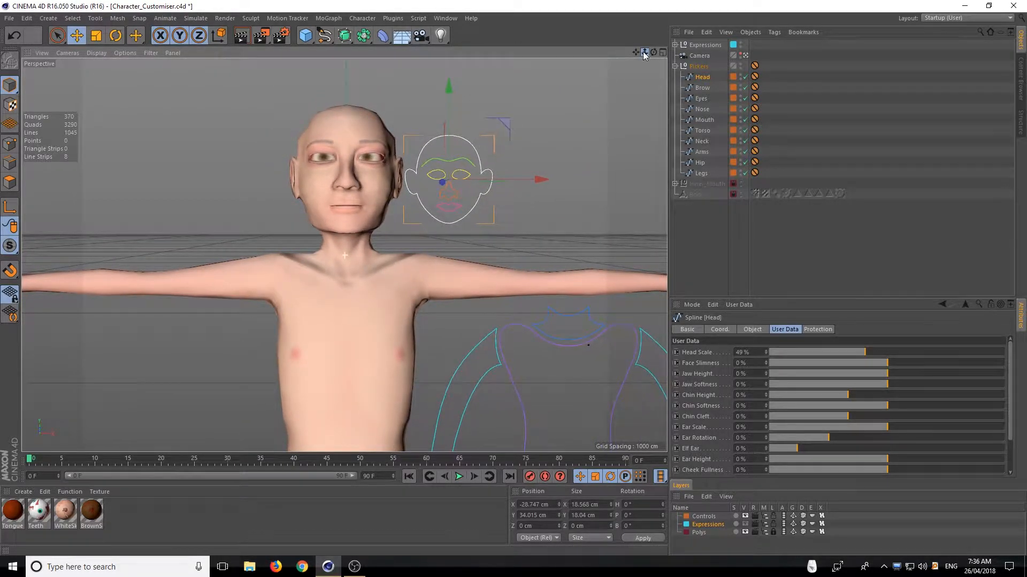
left_click_drag(864, 353, 978, 363)
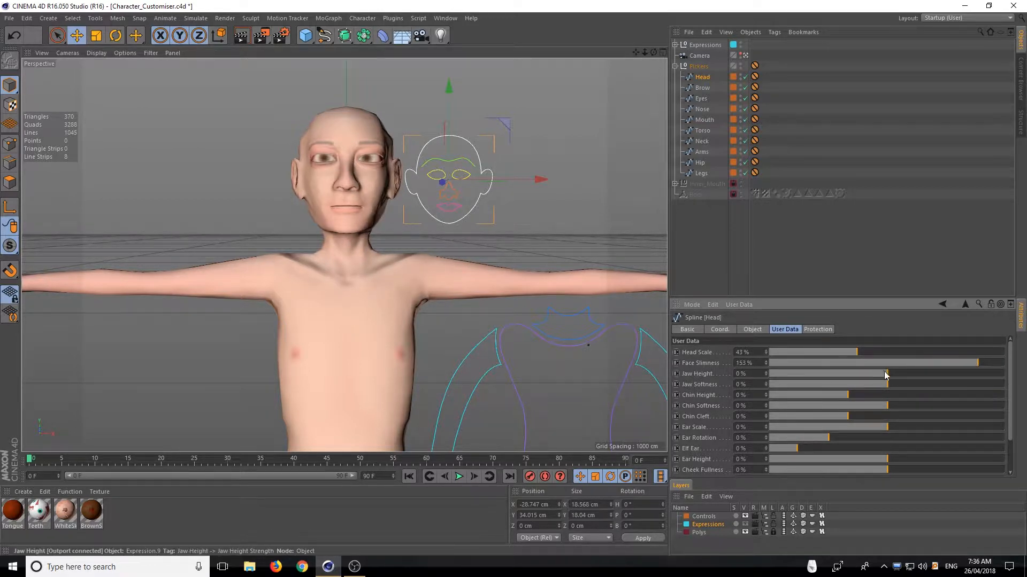
left_click_drag(902, 361, 850, 358)
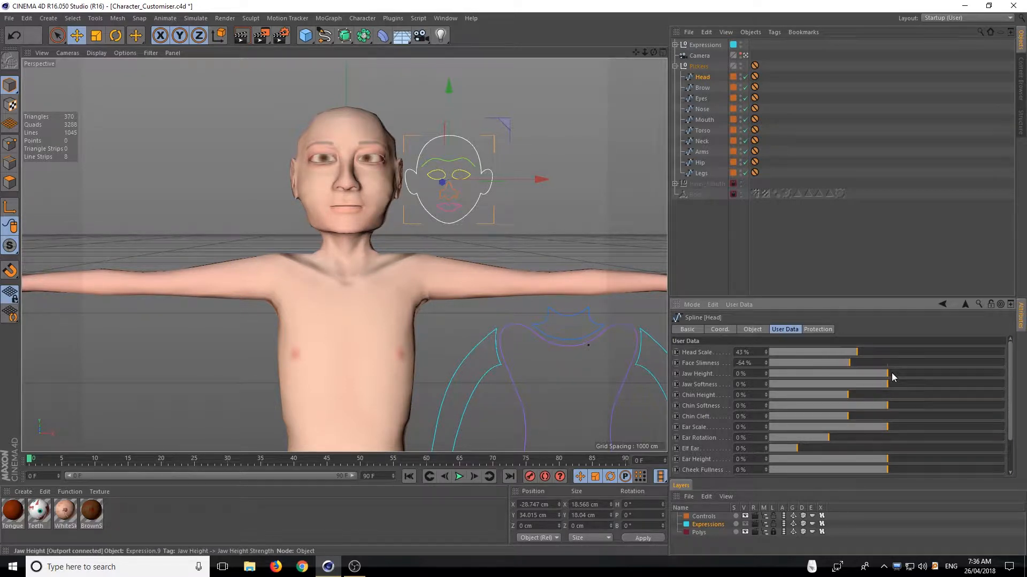
Try the Jaw Height at both extremes in side view and settle it at 65%
left_click_drag(654, 52, 461, 162)
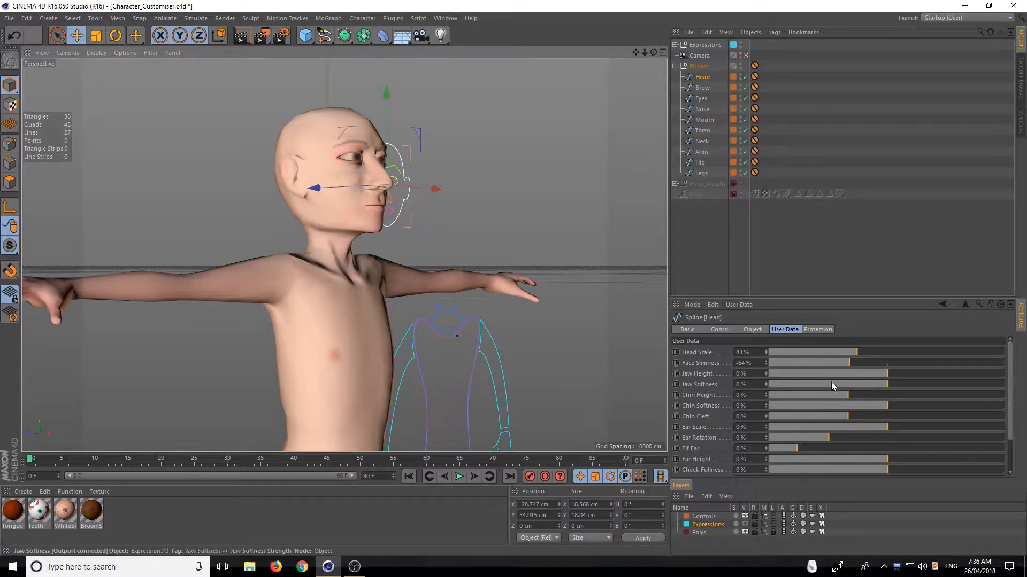
left_click_drag(888, 377, 756, 379)
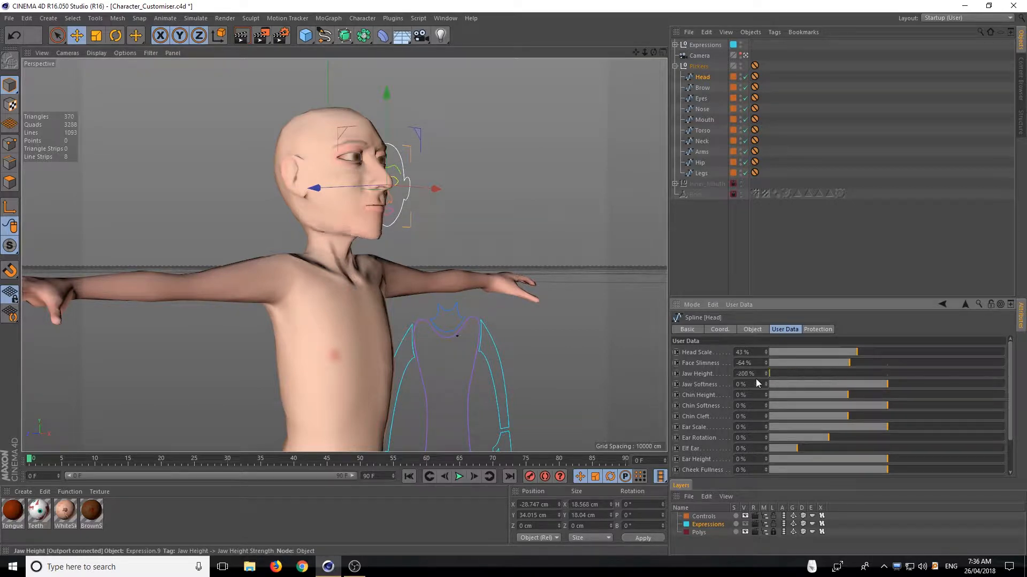
left_click_drag(819, 381, 582, 367)
left_click_drag(771, 363, 1000, 377)
left_click_drag(654, 53, 530, 80)
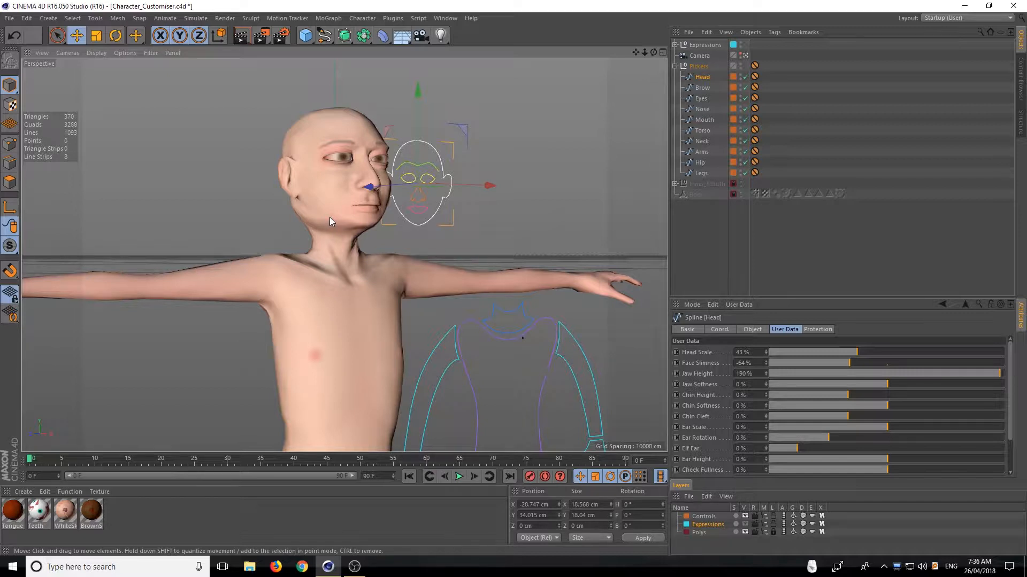
left_click_drag(977, 373, 1010, 373)
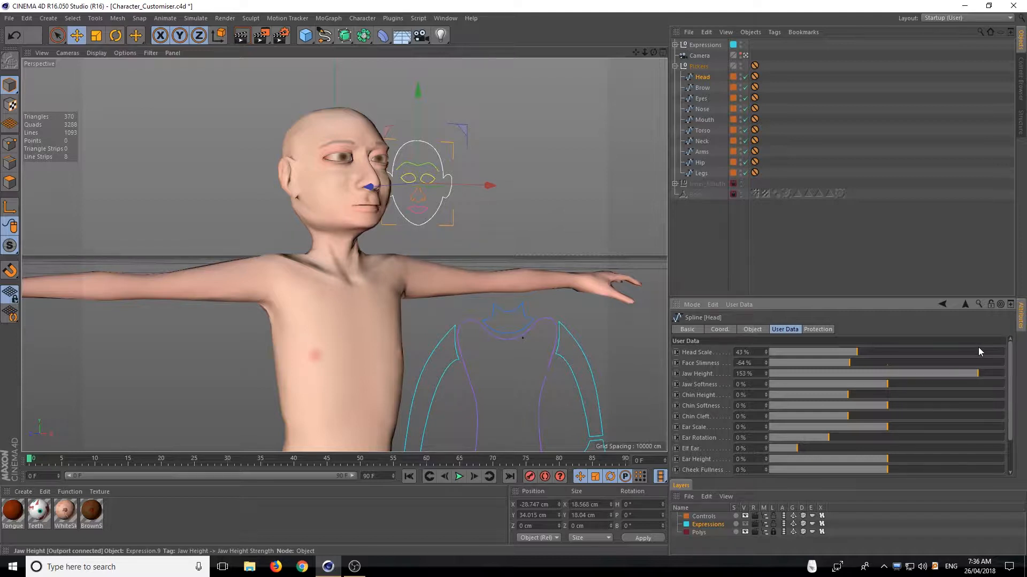
left_click_drag(977, 373, 1026, 365)
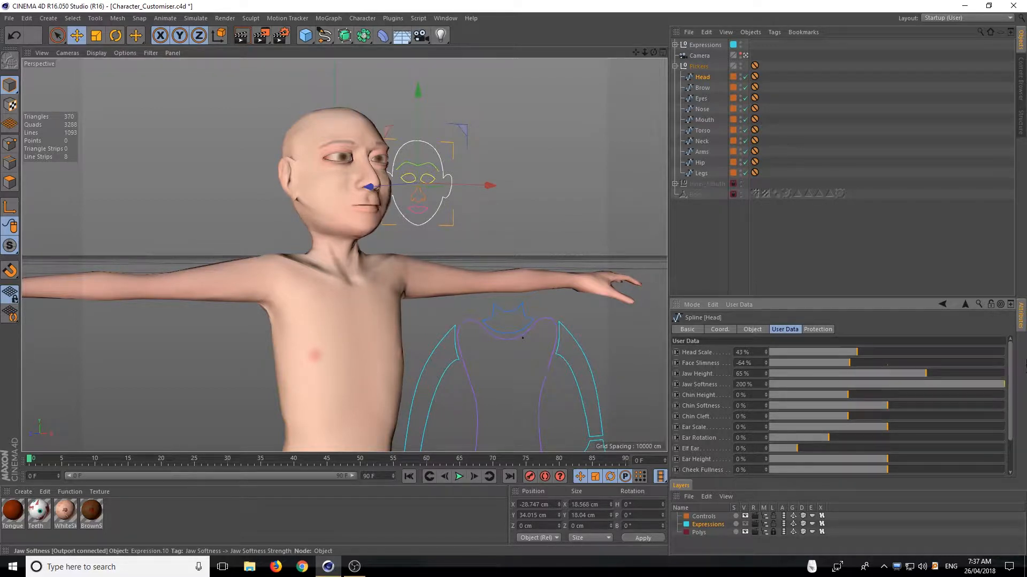
Try Jaw Softness at -200% and 200%, and settle it at 57%
left_click_drag(920, 373, 763, 379)
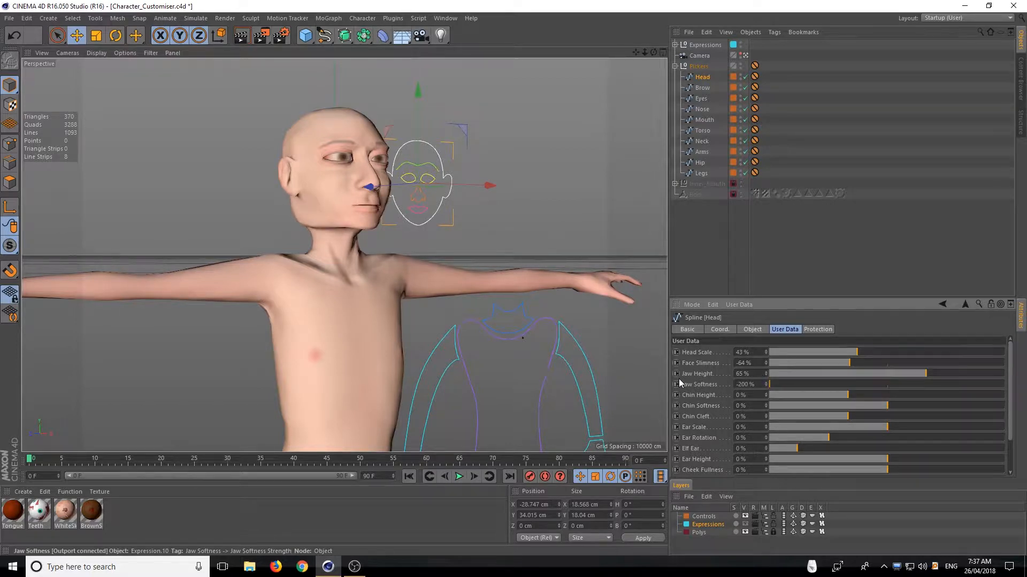
mouse_move(653, 53)
left_mouse_down()
mouse_move(600, 55)
mouse_move(663, 55)
mouse_move(654, 56)
left_mouse_up()
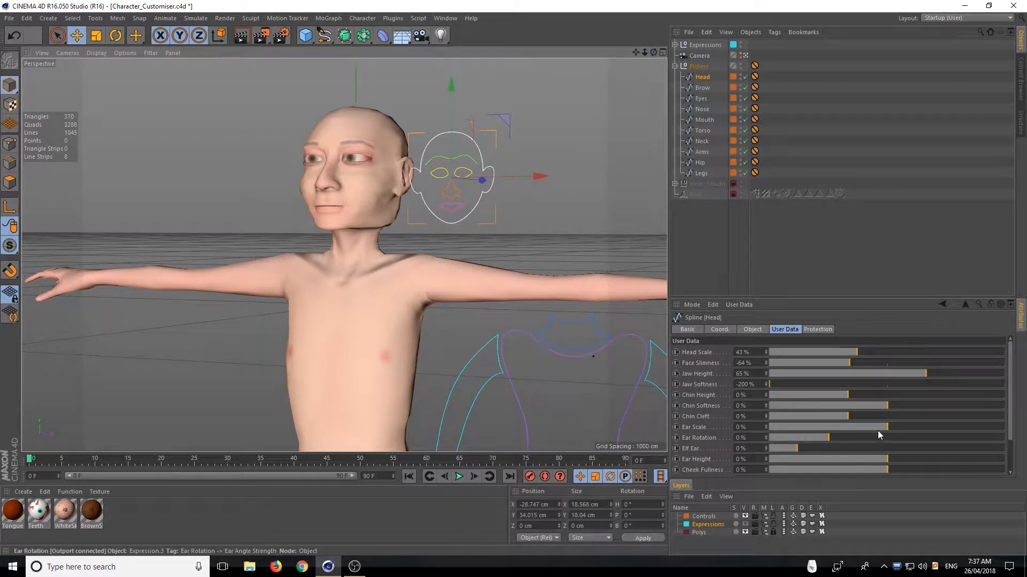
left_click_drag(780, 384, 1025, 370)
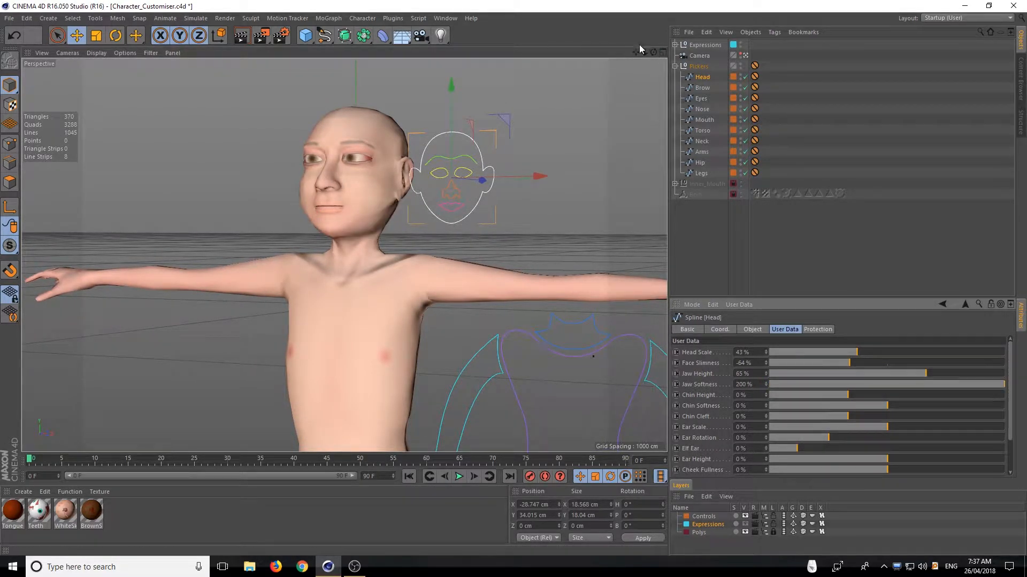
mouse_move(653, 53)
left_mouse_down()
mouse_move(681, 54)
mouse_move(743, 24)
mouse_move(733, 91)
mouse_move(664, 80)
mouse_move(722, 56)
mouse_move(776, 53)
mouse_move(682, 80)
mouse_move(655, 65)
mouse_move(614, 91)
mouse_move(665, 58)
left_mouse_up()
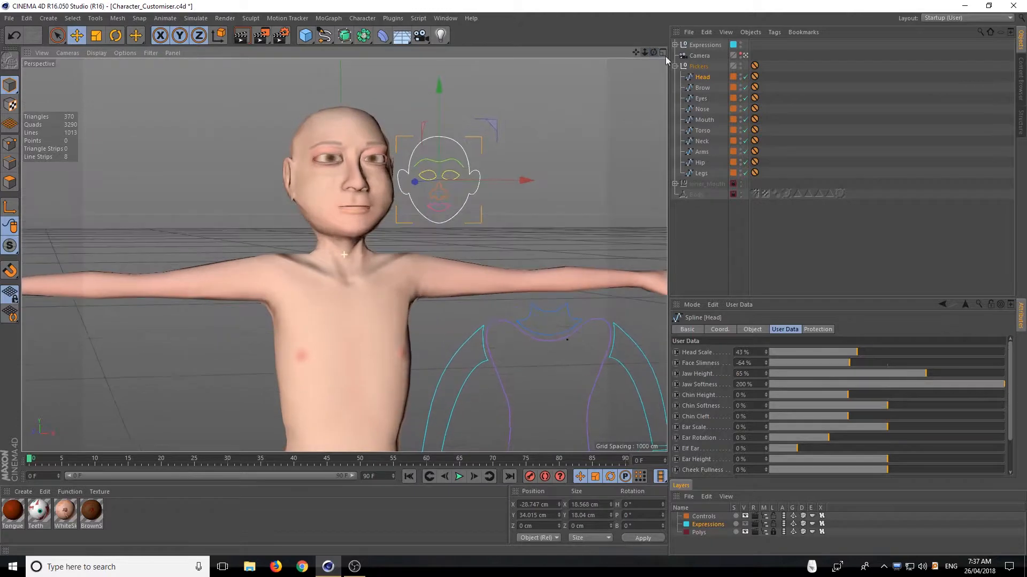
left_click_drag(1002, 385, 920, 387)
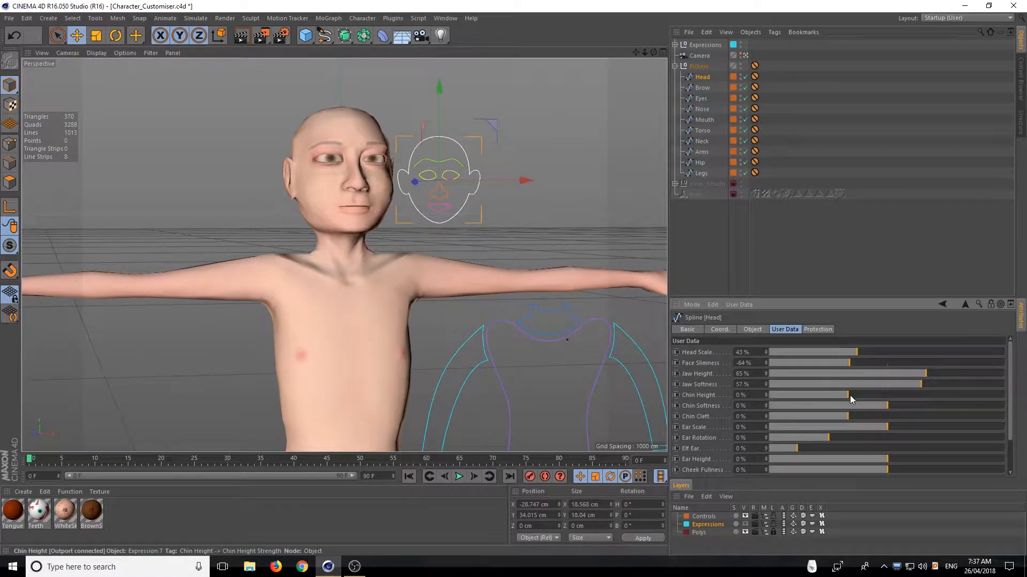
Set Chin Height to -17% and Chin Softness to 100%, checking the chin from the side
left_click_drag(849, 396, 822, 384)
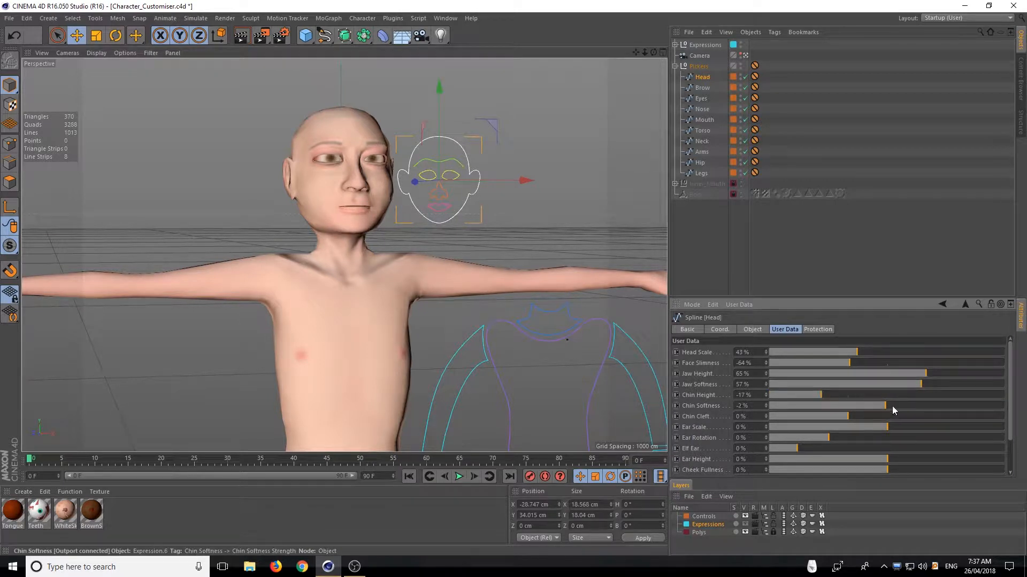
left_click_drag(892, 406, 1016, 375)
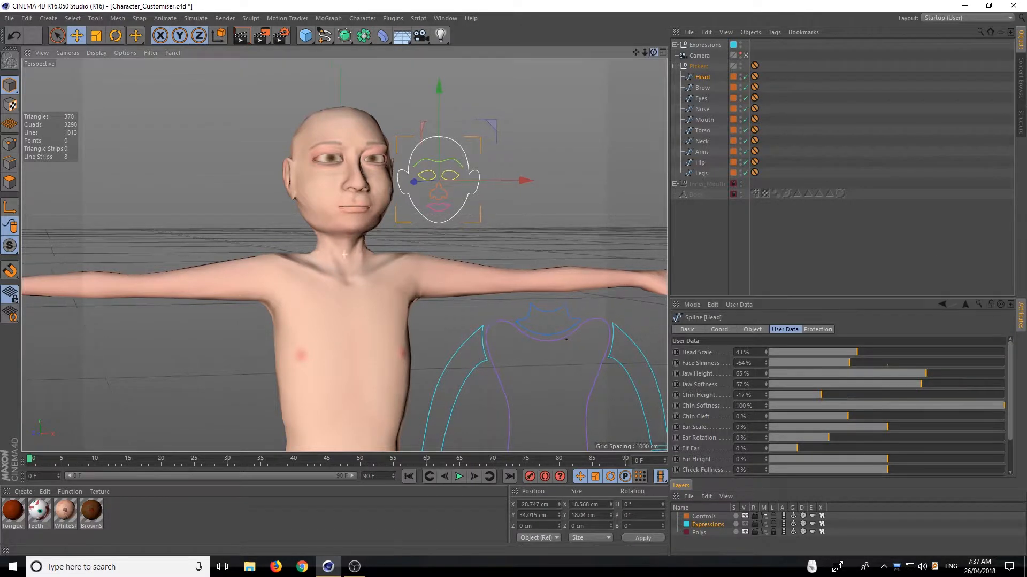
left_click_drag(654, 52, 783, 45)
left_click_drag(646, 53, 675, 100)
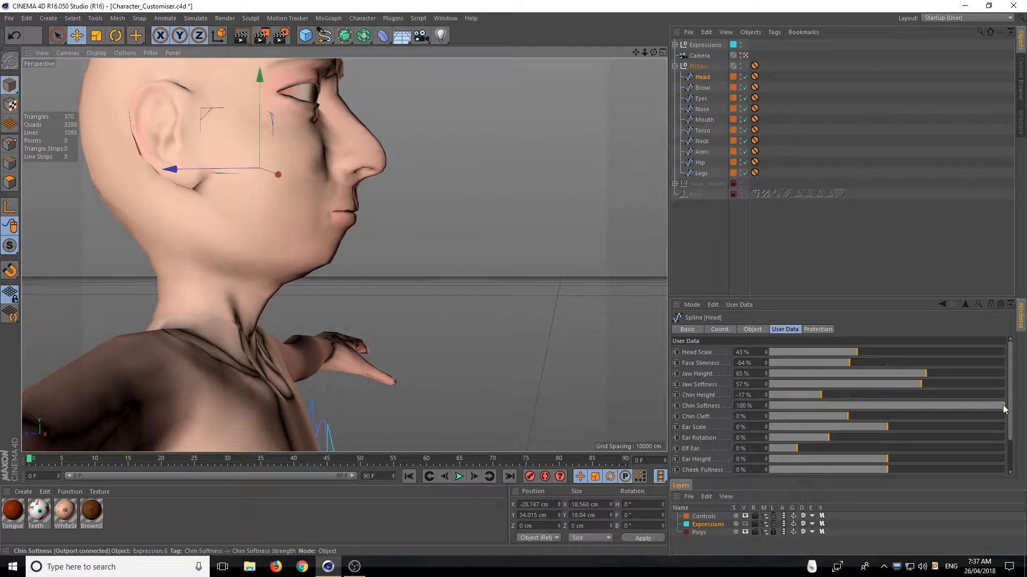
left_click_drag(1004, 406, 1025, 362)
left_click_drag(654, 53, 576, 55)
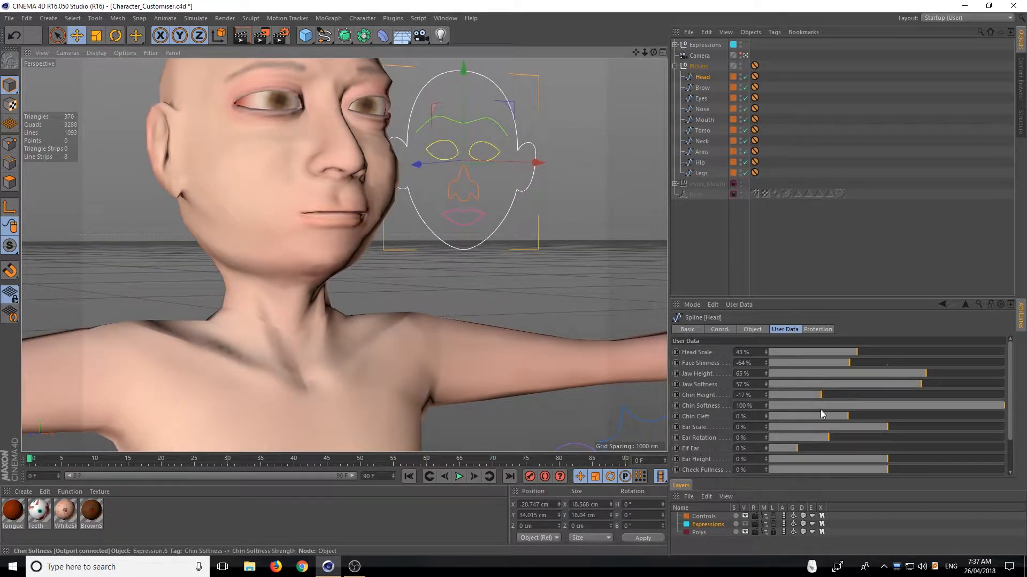
Set Chin Cleft to 194% and reduce Chin Softness to -82%
left_click_drag(844, 418, 1024, 422)
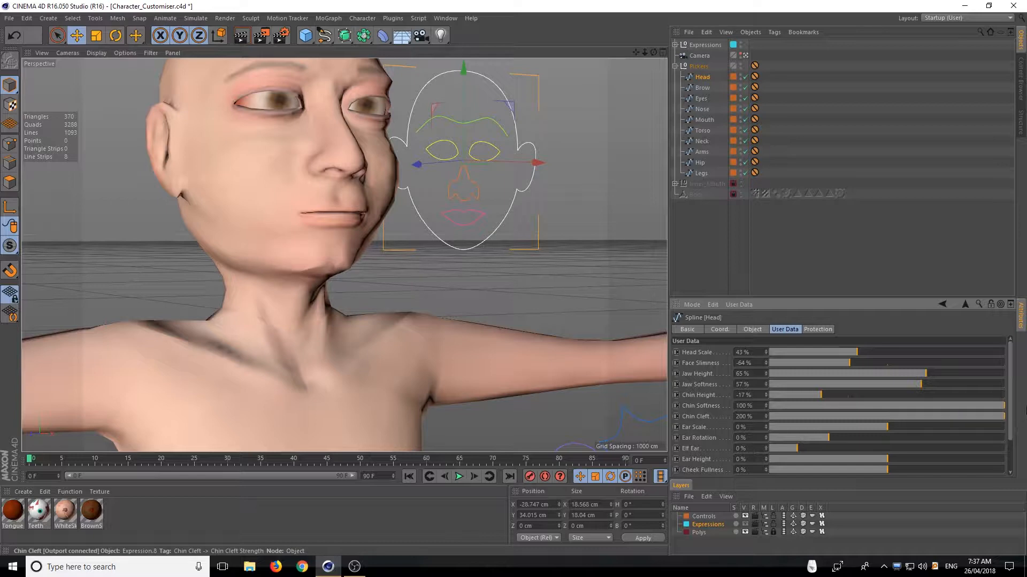
mouse_move(653, 52)
left_mouse_down()
mouse_move(519, 52)
mouse_move(585, 72)
mouse_move(654, 54)
left_mouse_up()
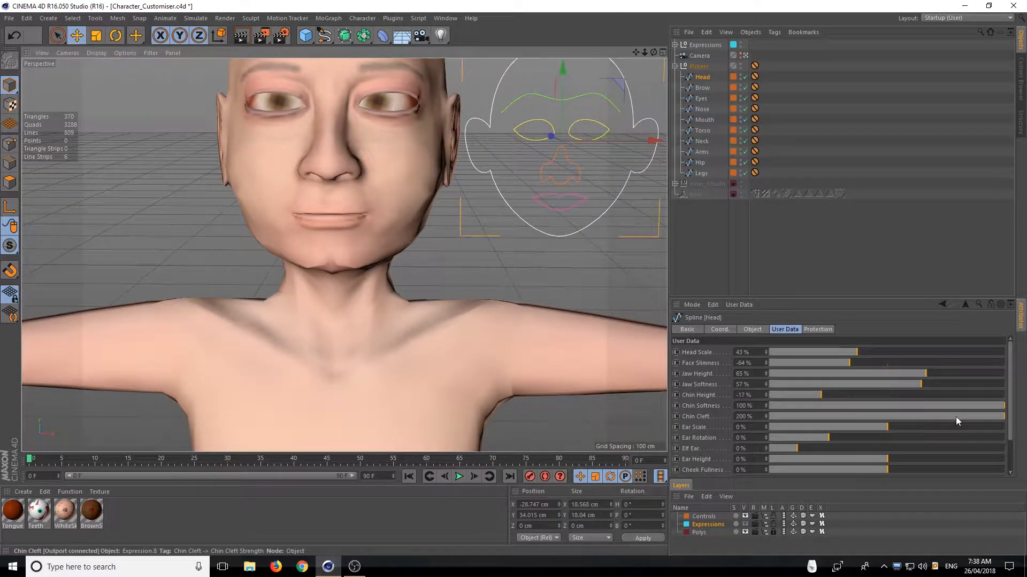
left_click_drag(955, 416, 1024, 416)
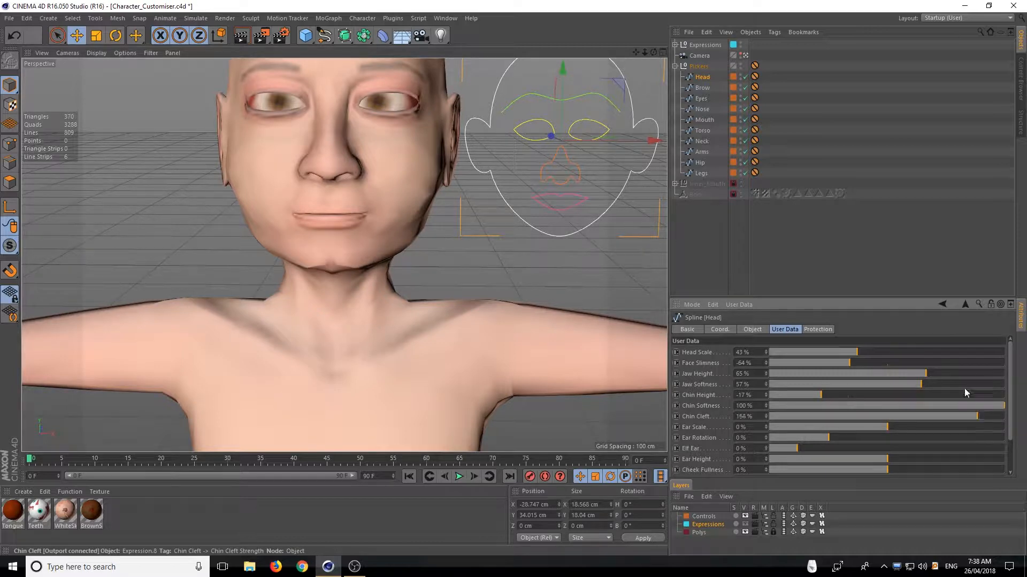
left_click_drag(964, 388, 945, 407)
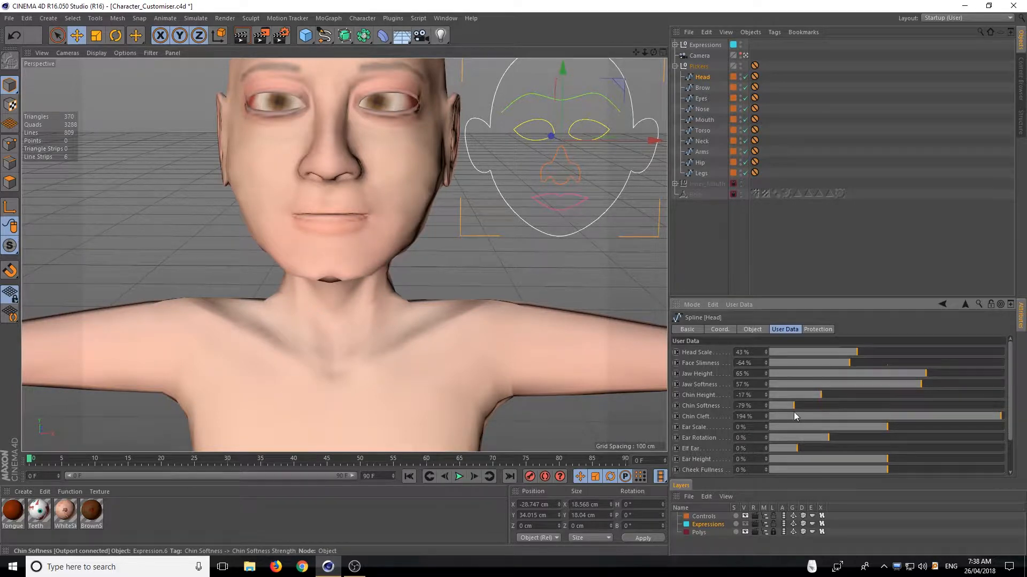
left_click_drag(793, 412, 789, 411)
Set the character's Ear Scale to 13%
mouse_move(654, 52)
left_mouse_down()
mouse_move(749, 27)
mouse_move(750, 36)
mouse_move(636, 45)
mouse_move(722, 34)
mouse_move(700, 8)
mouse_move(634, 38)
mouse_move(695, 42)
mouse_move(653, 56)
left_mouse_up()
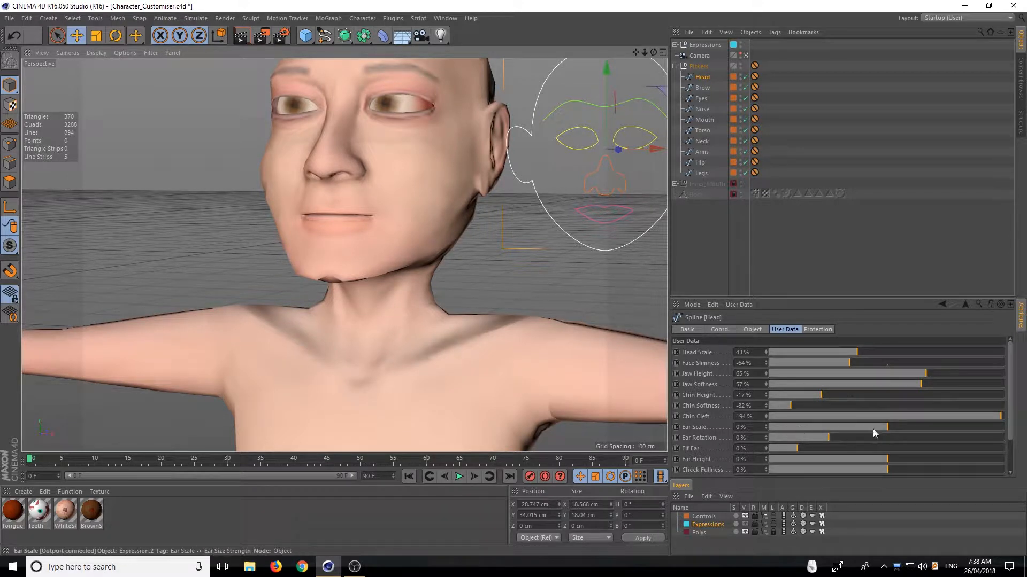
left_click_drag(889, 425, 898, 473)
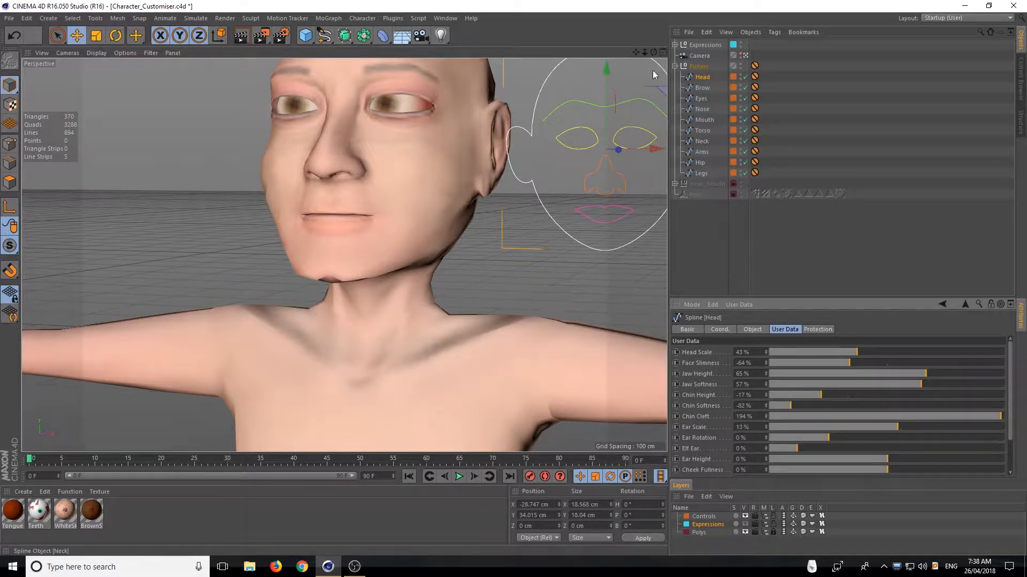
Set Elf Ear to 107%, Ear Rotation to 150% and Chin Cleft to 200%, checking the ears from the side and front
mouse_move(644, 52)
left_mouse_down()
mouse_move(575, 54)
mouse_move(717, 75)
mouse_move(655, 54)
left_mouse_up()
left_click_drag(826, 438, 1004, 447)
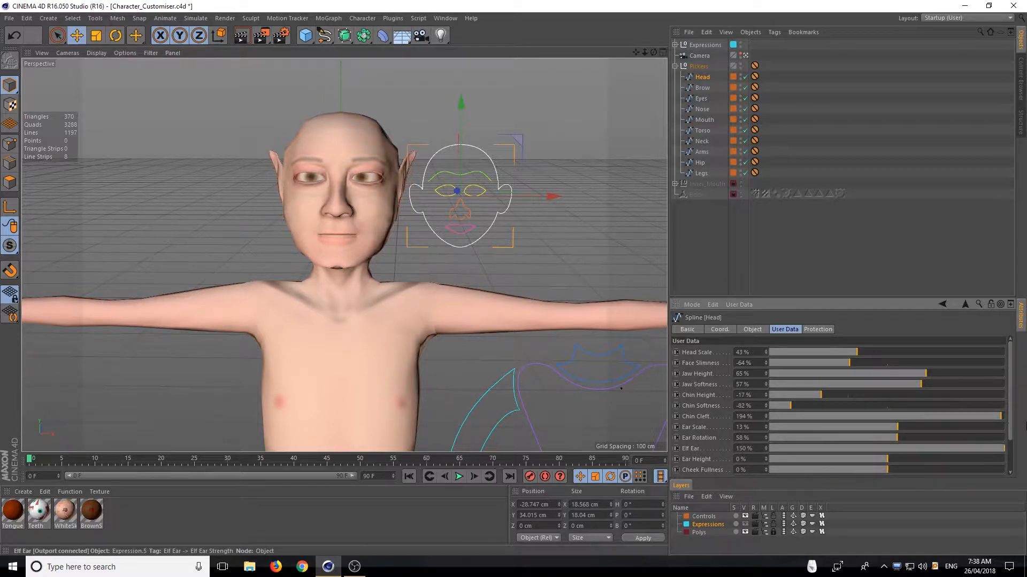
left_click_drag(653, 52, 712, 49)
left_click_drag(958, 415, 1022, 408)
left_click_drag(981, 447, 1025, 440)
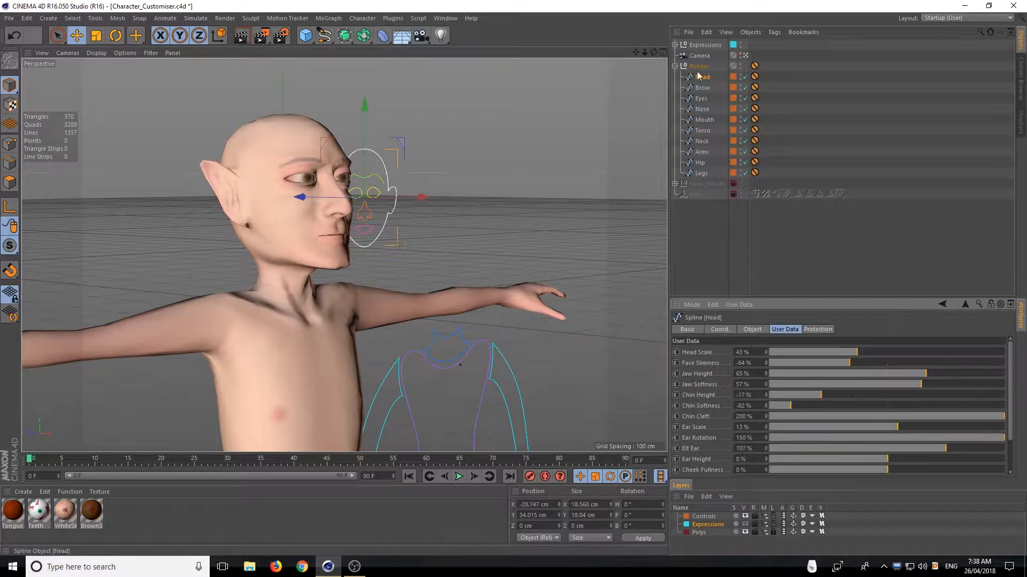
left_click_drag(653, 53, 689, 130)
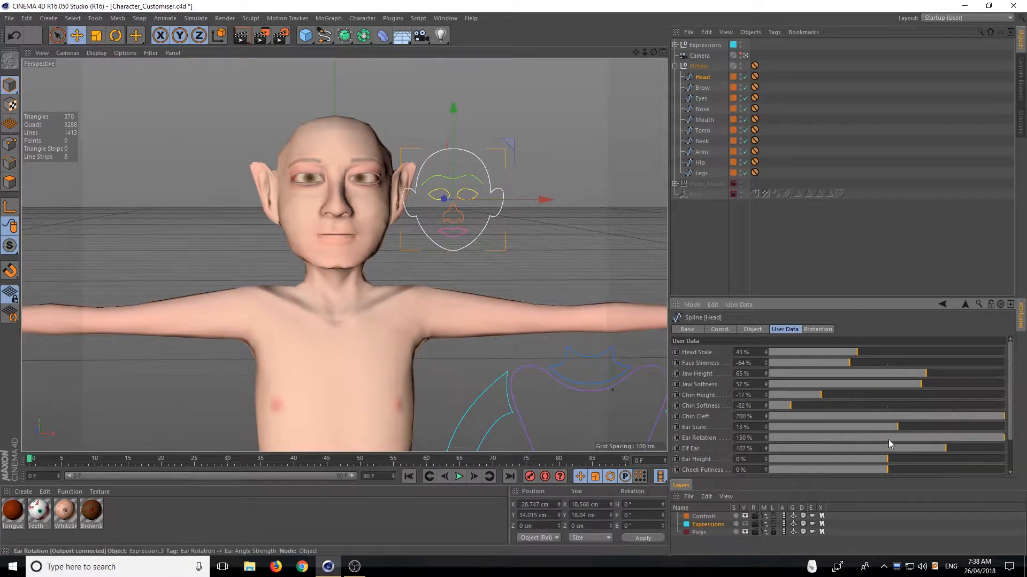
Reduce the character's Ear Rotation to 72% and set Ear Height to 114%
left_click_drag(963, 438, 913, 437)
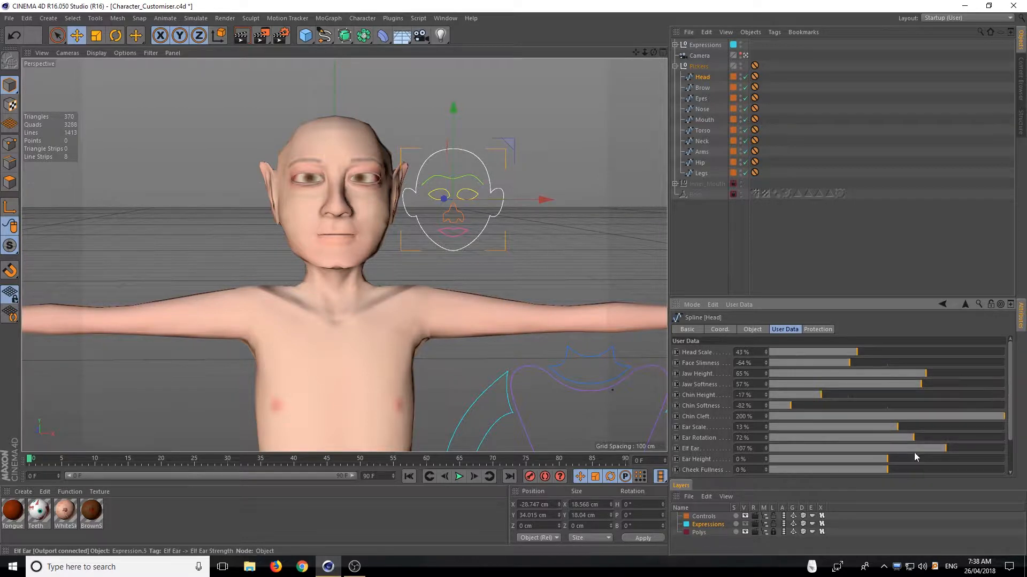
left_click_drag(887, 460, 580, 477)
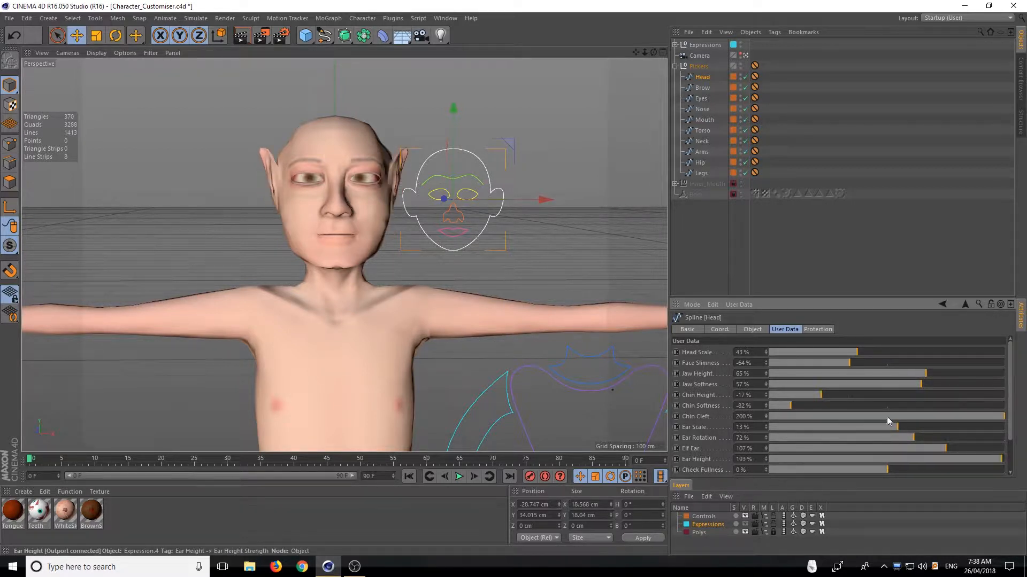
left_click(955, 460)
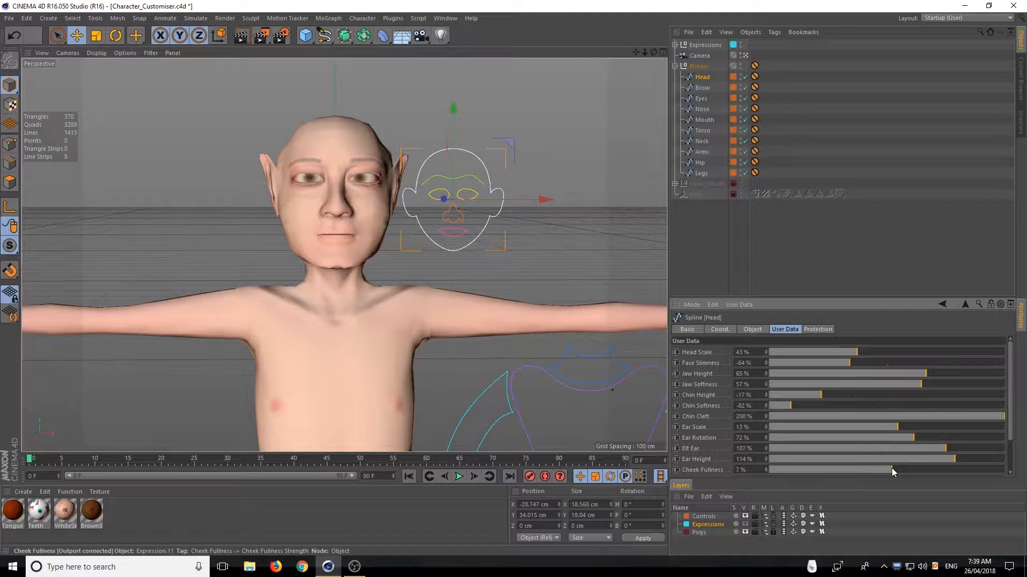
Try Cheek Fullness at 200% and -200%, and settle it at -18%
left_click_drag(892, 470, 1021, 468)
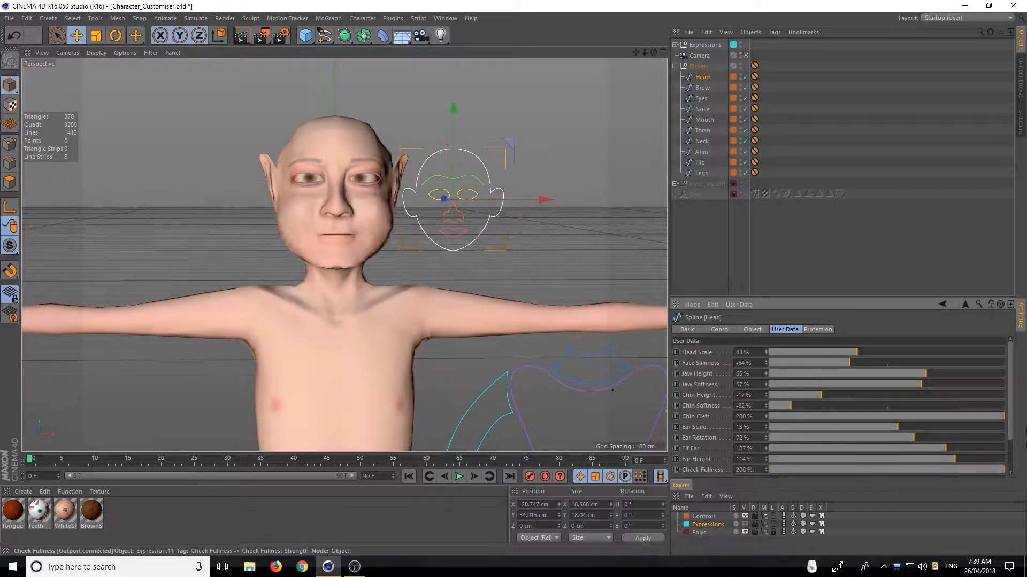
left_click_drag(1026, 431, 701, 469)
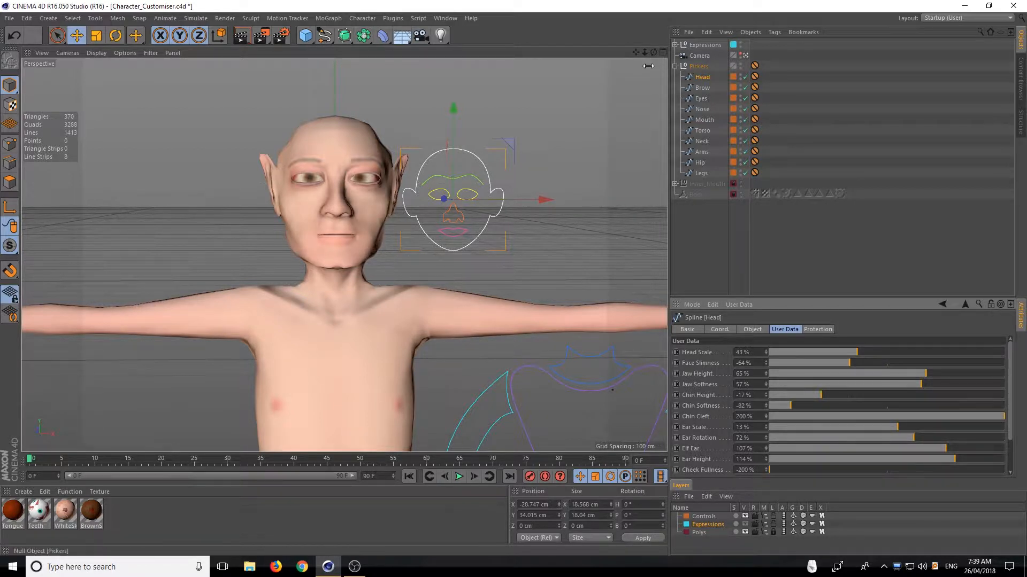
mouse_move(645, 52)
left_mouse_down()
mouse_move(791, 54)
mouse_move(655, 60)
left_mouse_up()
left_click_drag(811, 470, 877, 450)
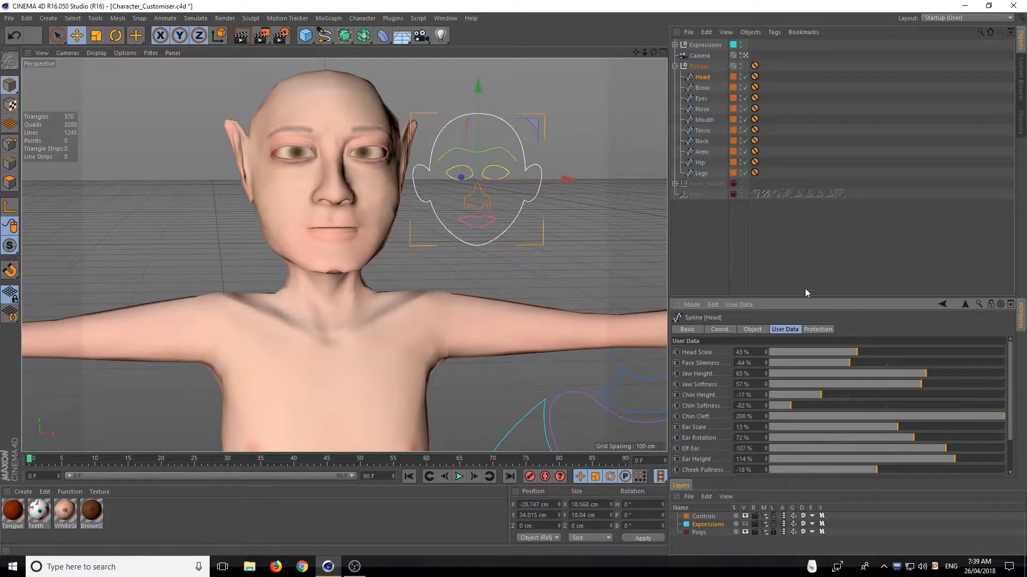
Select the Brow picker, try Brow Prominence at 150% and -150% from the side, and settle it at -3%
left_click(701, 87)
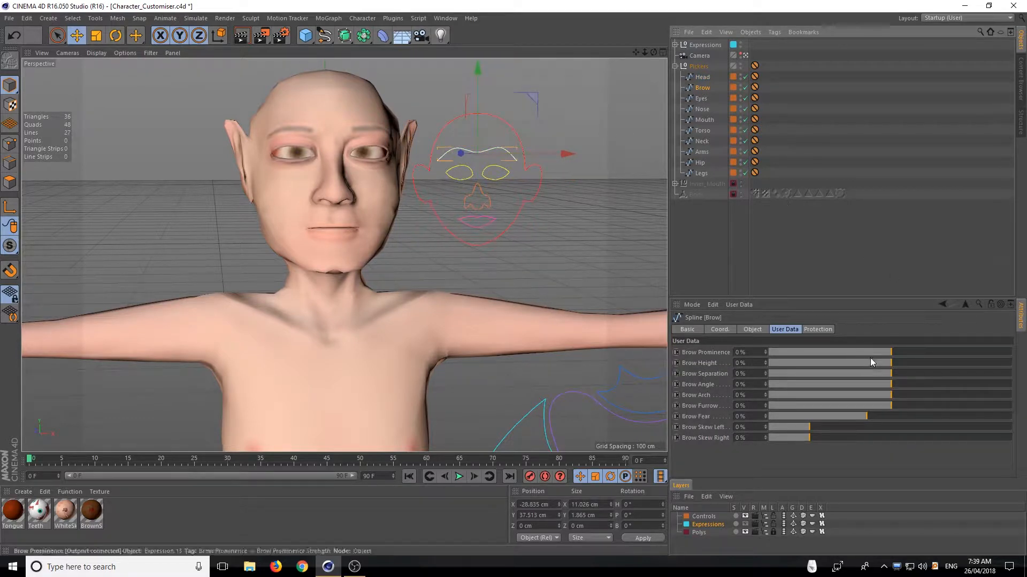
left_click_drag(894, 351, 1008, 351)
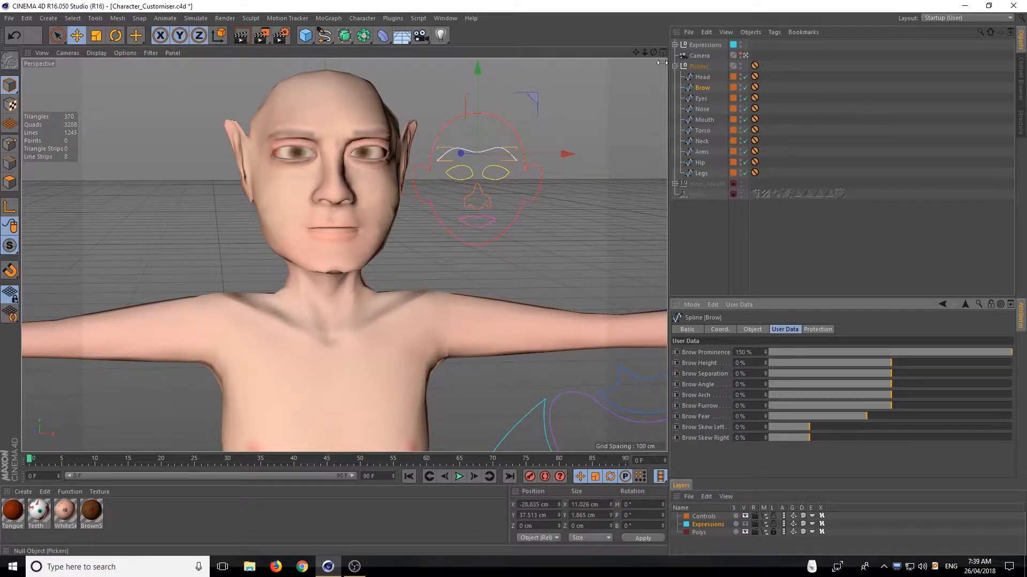
left_click_drag(654, 51, 765, 54)
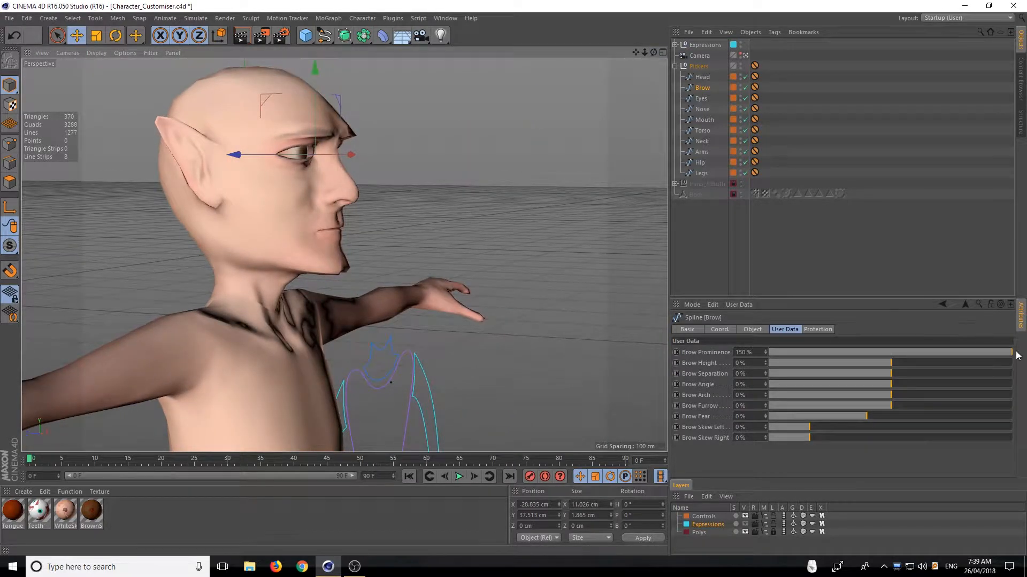
left_click_drag(1010, 352, 691, 356)
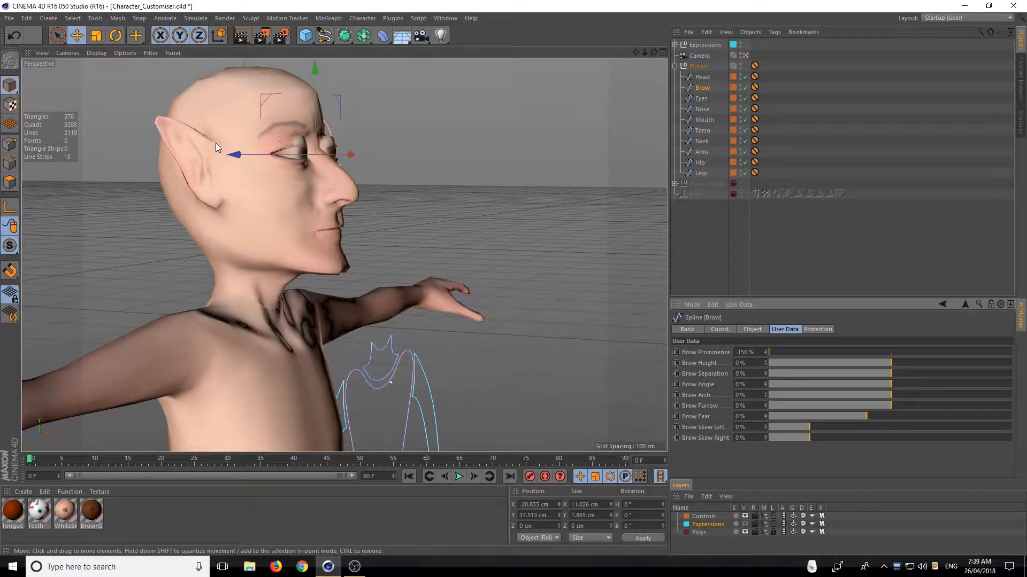
left_click_drag(772, 352, 888, 321)
left_click_drag(653, 52, 526, 80)
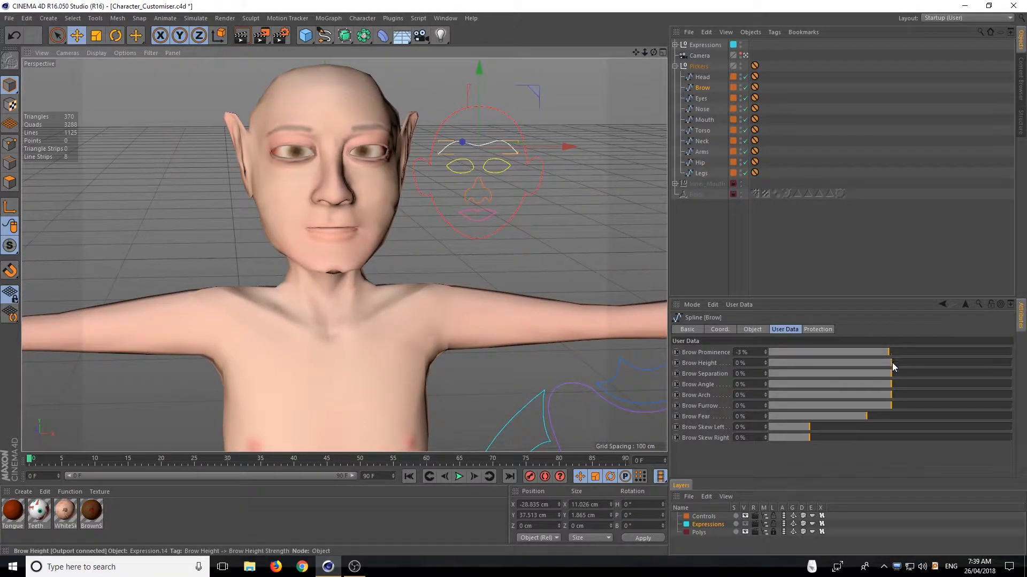
Set Brow Height to 42%, Brow Separation to 44% and Brow Angle to 3%, and try Brow Arch at -150% and 150%
left_click_drag(892, 363, 970, 374)
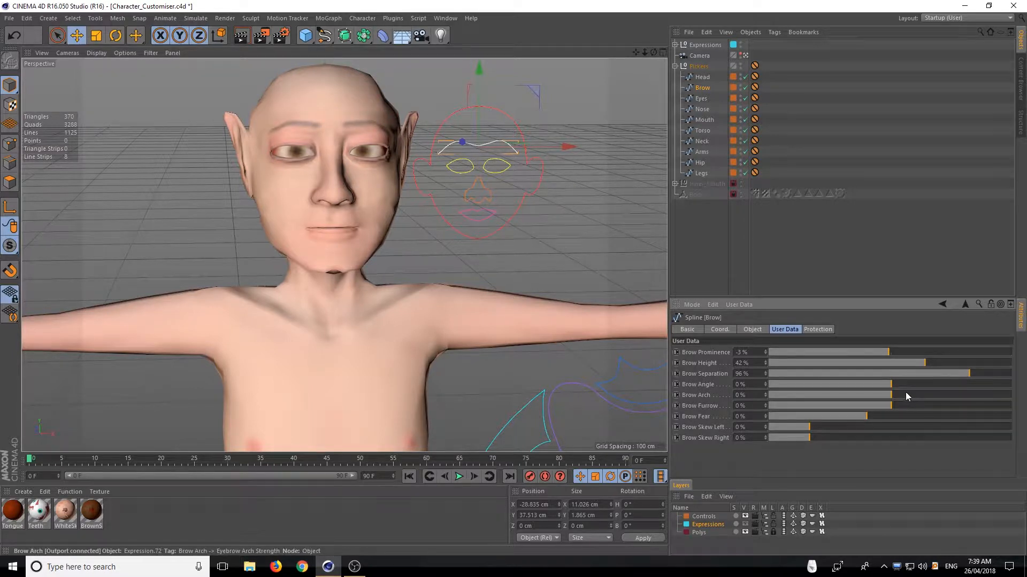
left_click_drag(891, 384, 1025, 355)
left_click_drag(958, 364, 679, 387)
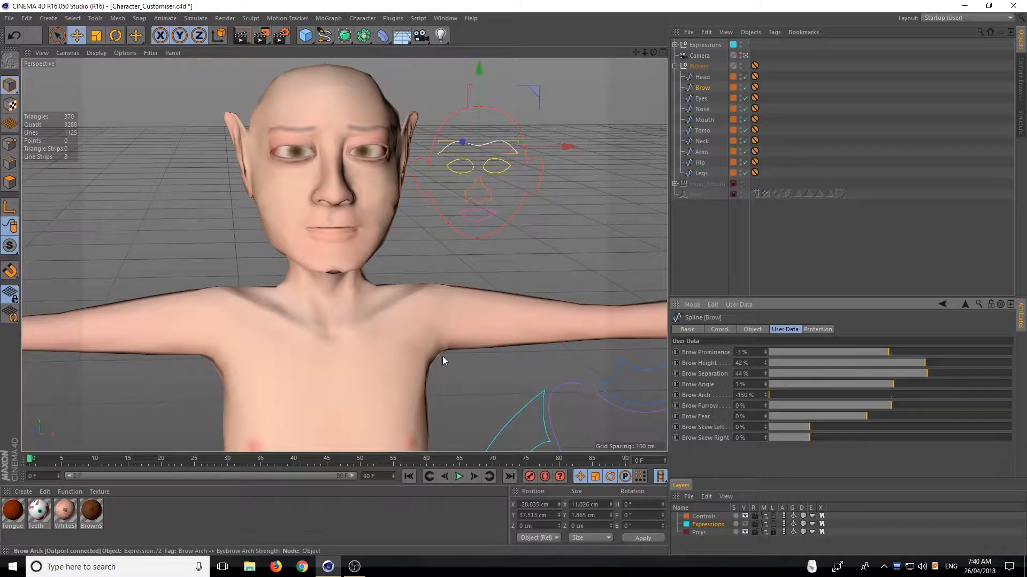
mouse_move(653, 51)
left_mouse_down()
mouse_move(705, 52)
mouse_move(664, 51)
left_mouse_up()
left_click_drag(772, 395, 1024, 397)
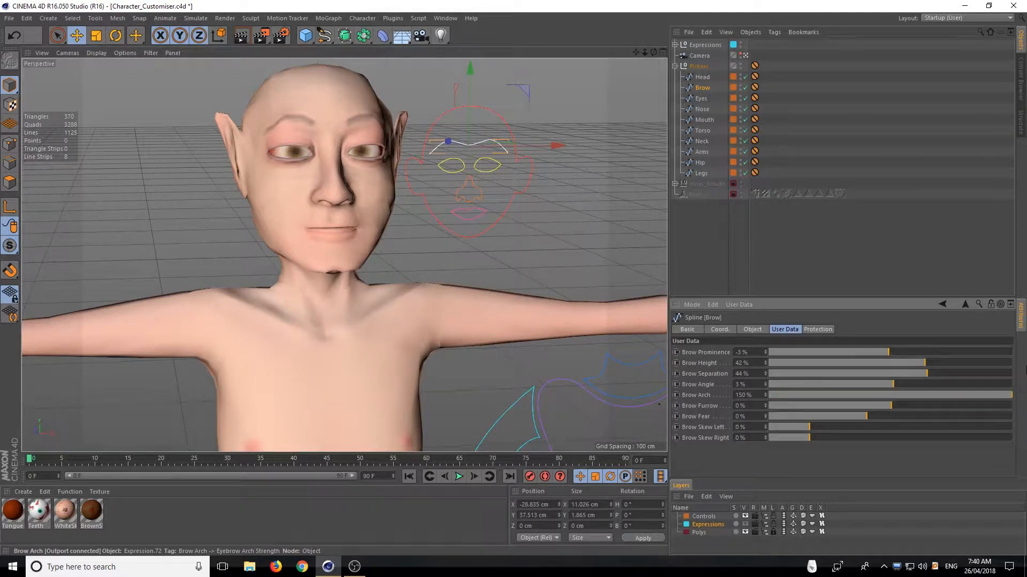
Set Brow Arch to 1%, Brow Separation to 1% and Brow Furrow to 61%
left_click_drag(891, 405, 972, 402)
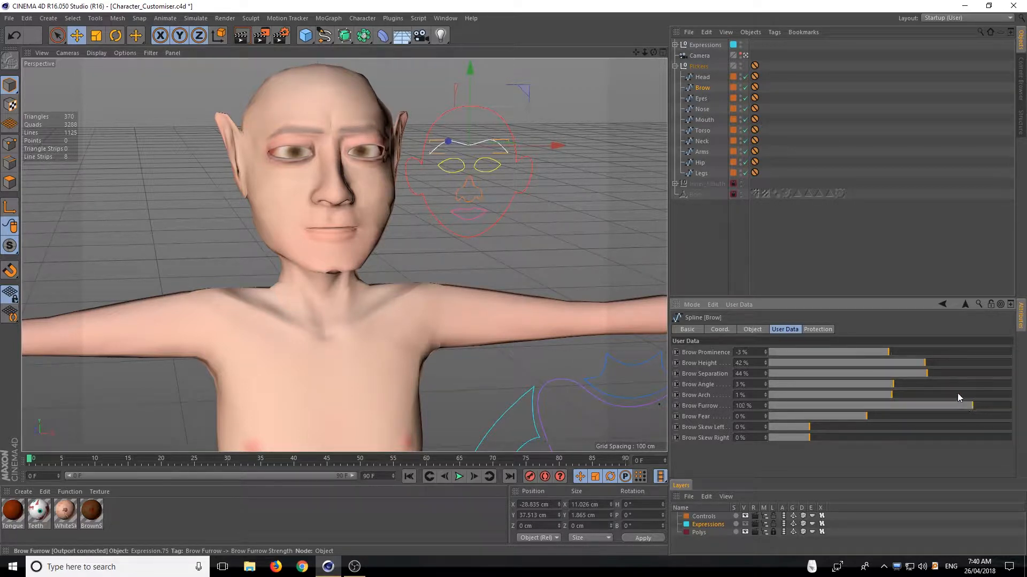
left_click_drag(926, 377, 892, 388)
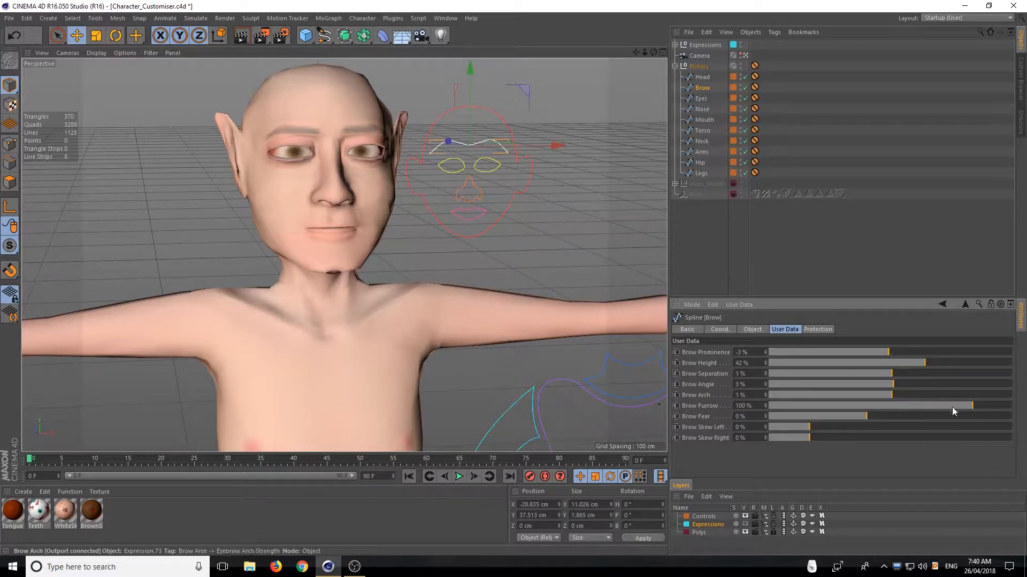
left_click_drag(971, 405, 824, 442)
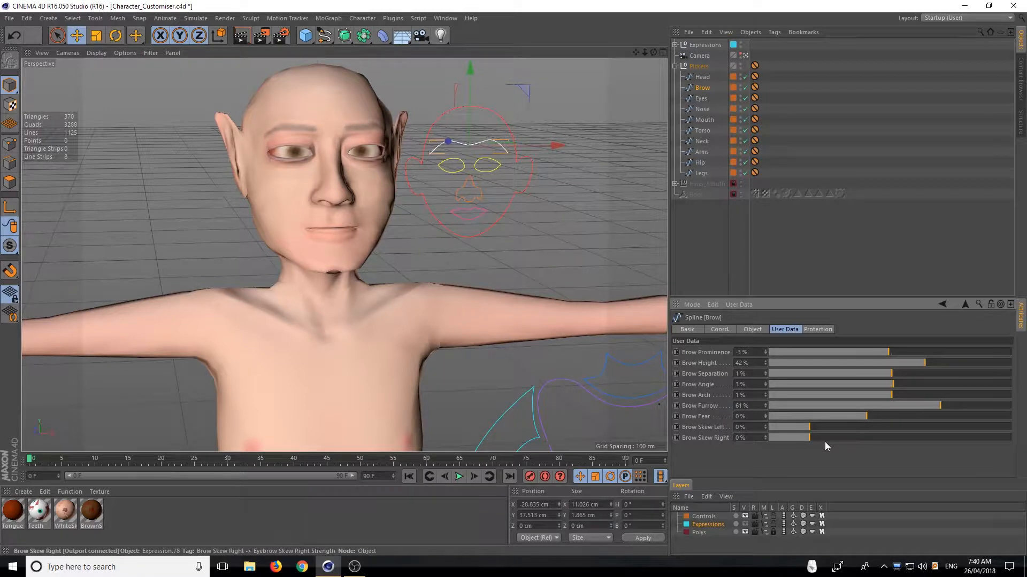
Try Brow Fear at 150% and settle it at 27%, with Brow Skew Left at 97% and Brow Skew Right at -20%
left_click_drag(876, 416, 1014, 416)
left_click_drag(1026, 369, 1026, 341)
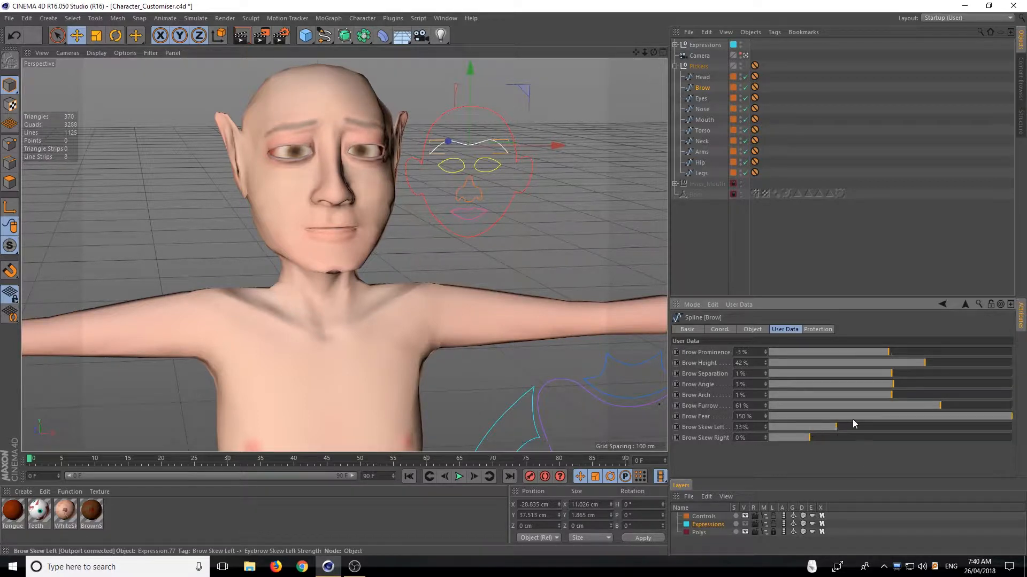
left_click_drag(852, 427, 1020, 393)
left_click_drag(958, 417, 892, 416)
left_click_drag(997, 428, 1007, 409)
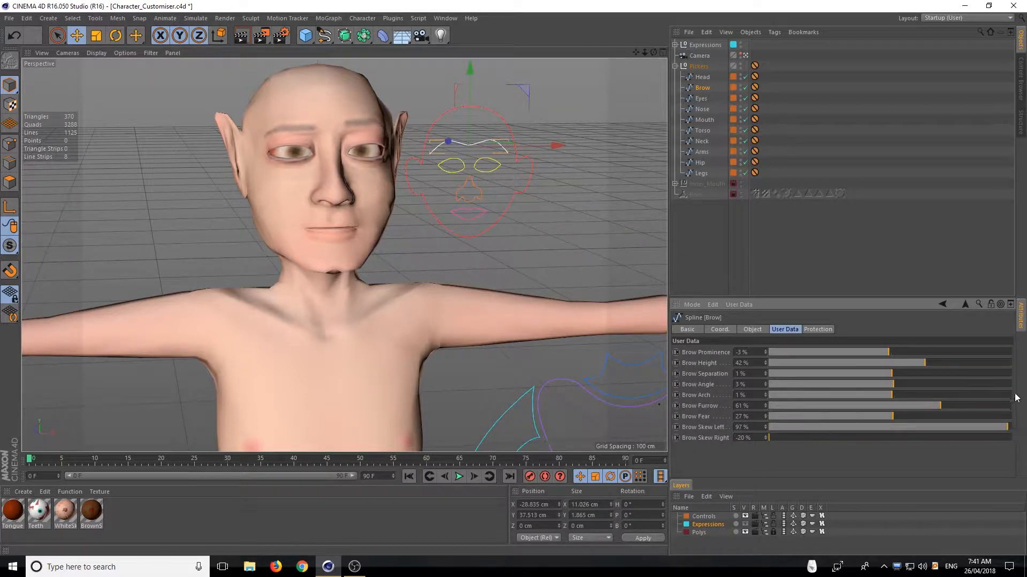
Set the Eyes picker's Blink to -2% and Eyes Open to 59%, and preview the face with a viewport render
left_click(701, 99)
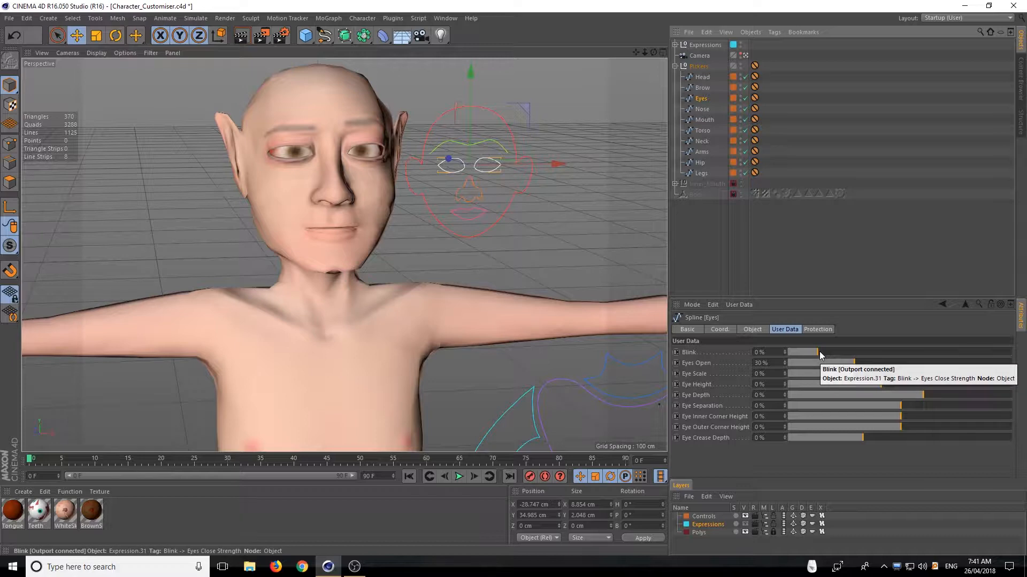
mouse_move(819, 351)
left_mouse_down()
mouse_move(794, 354)
mouse_move(1010, 348)
mouse_move(877, 348)
mouse_move(759, 377)
mouse_move(998, 374)
mouse_move(885, 387)
mouse_move(1011, 374)
mouse_move(806, 369)
mouse_move(836, 361)
mouse_move(799, 352)
mouse_move(1010, 335)
mouse_move(784, 335)
mouse_move(816, 341)
left_mouse_up()
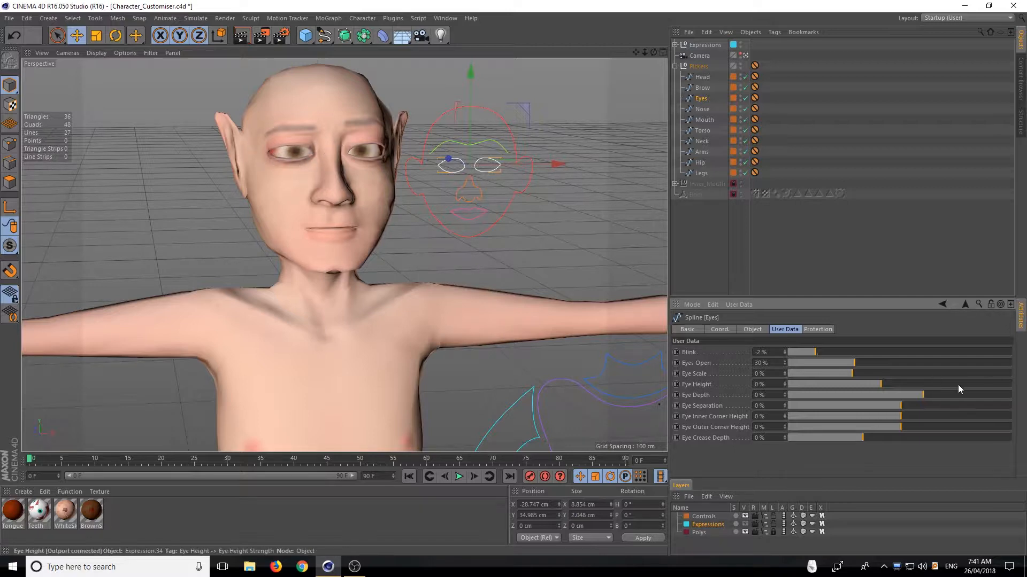
left_click_drag(802, 352, 893, 364)
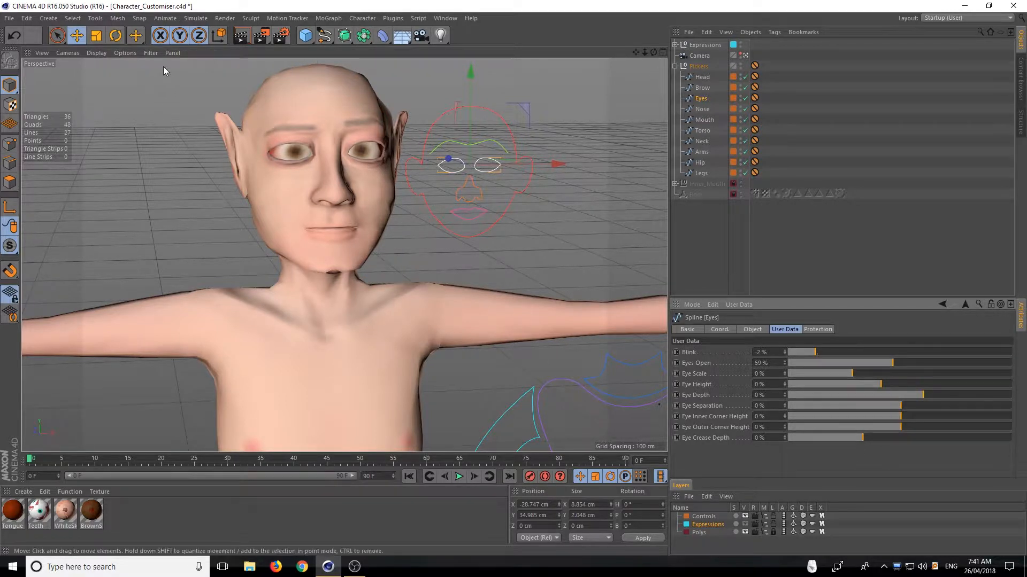
left_click(243, 35)
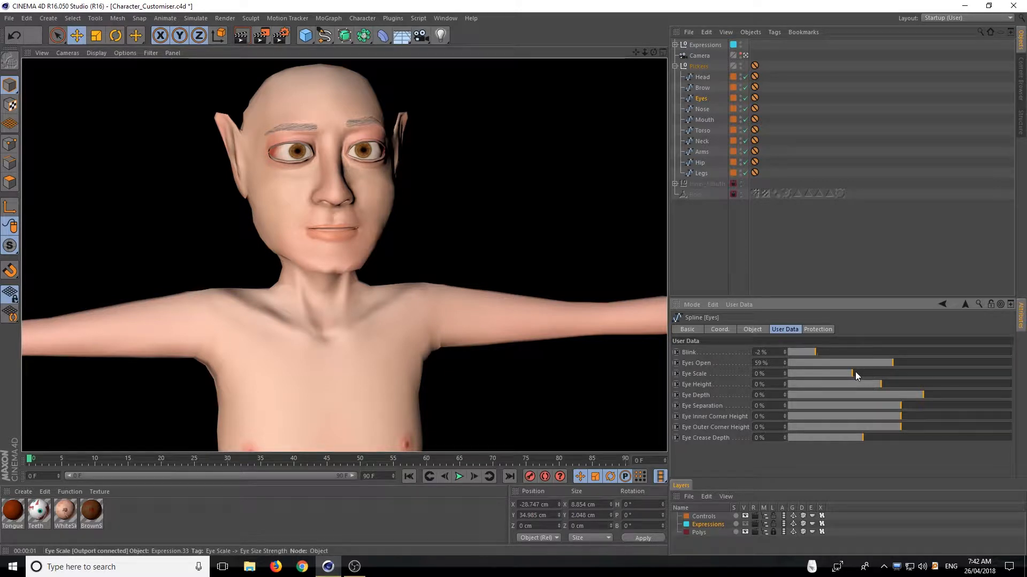
Set Eye Scale to -71%, Eye Height to 57% and Eye Depth to 55%
left_click_drag(855, 372, 795, 373)
left_click(875, 384)
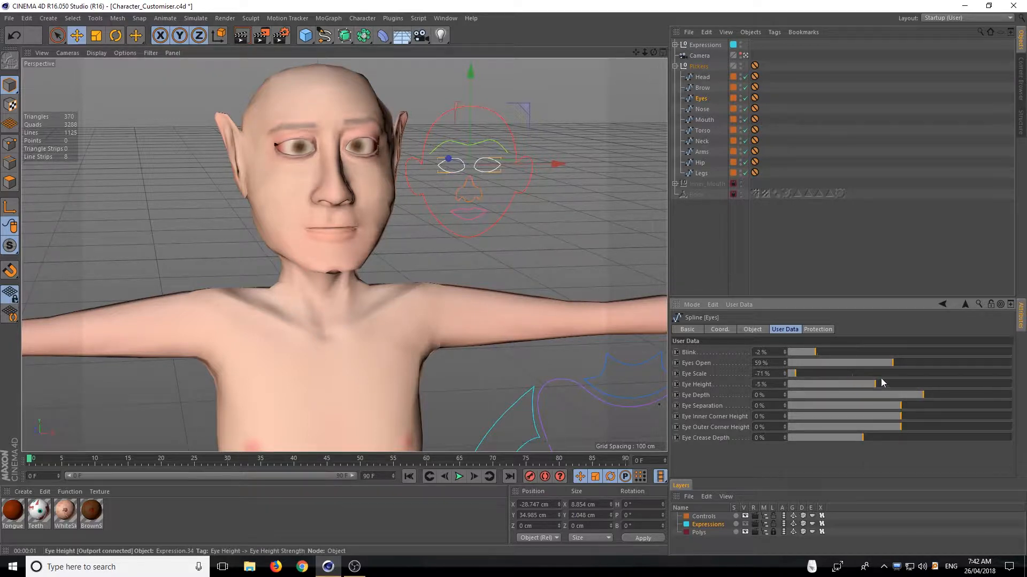
left_click_drag(883, 383, 711, 387)
left_click_drag(802, 376, 934, 400)
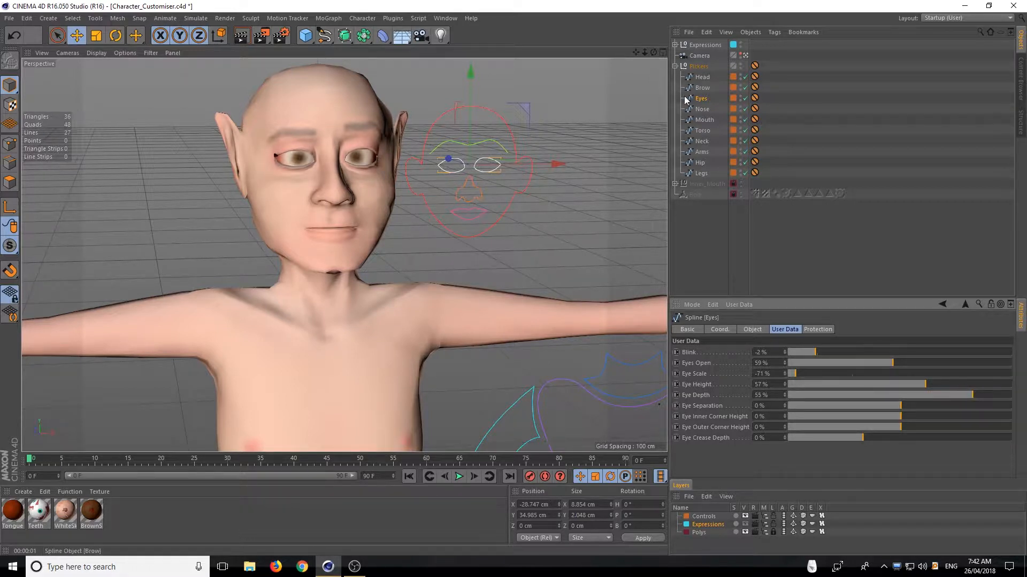
Return to the Brow picker and set Brow Prominence to -1%, checking the face from the front
left_click(702, 88)
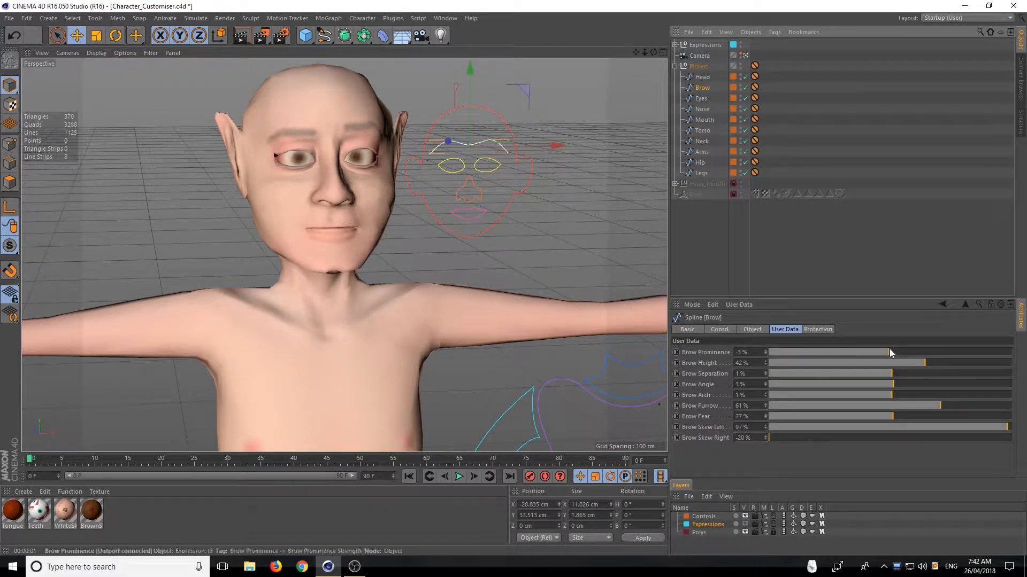
mouse_move(889, 348)
left_mouse_down()
mouse_move(956, 347)
mouse_move(832, 353)
mouse_move(897, 353)
left_mouse_up()
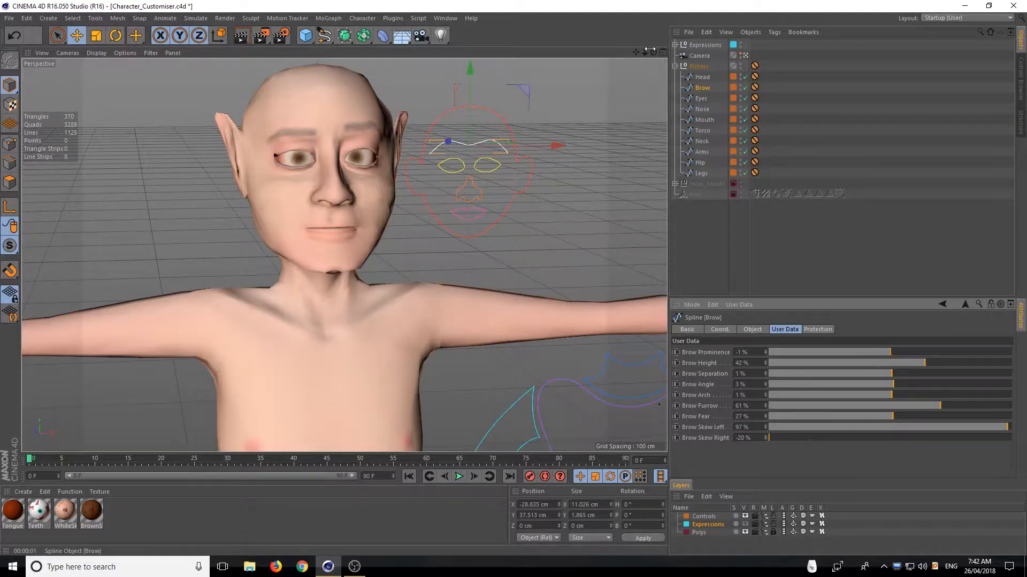
mouse_move(653, 52)
left_mouse_down()
mouse_move(781, 54)
mouse_move(534, 50)
mouse_move(656, 52)
left_mouse_up()
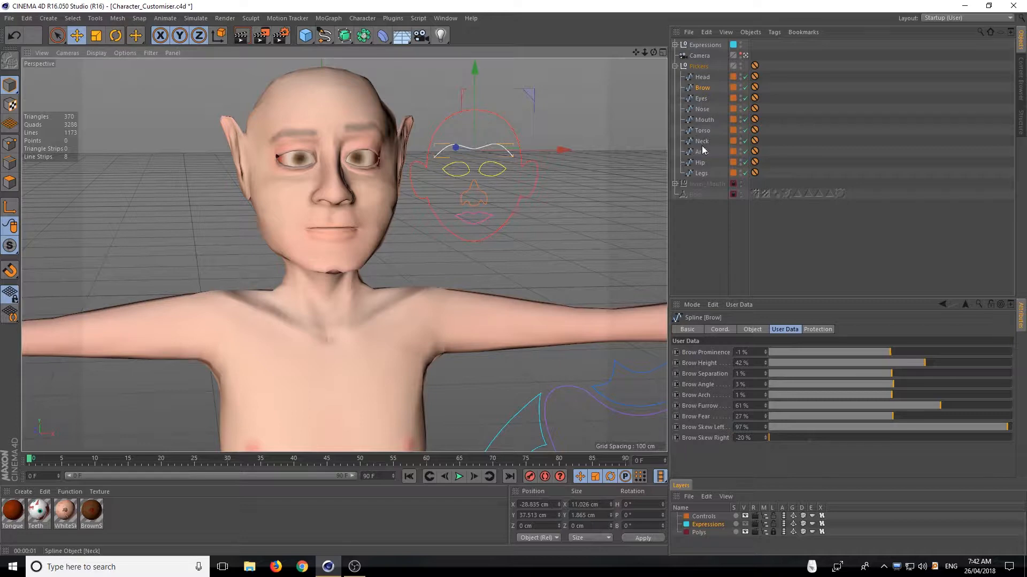
Readjust the Eyes picker with Eye Scale at -43%, Eye Height at 71% and Eye Depth at -12%
left_click(704, 100)
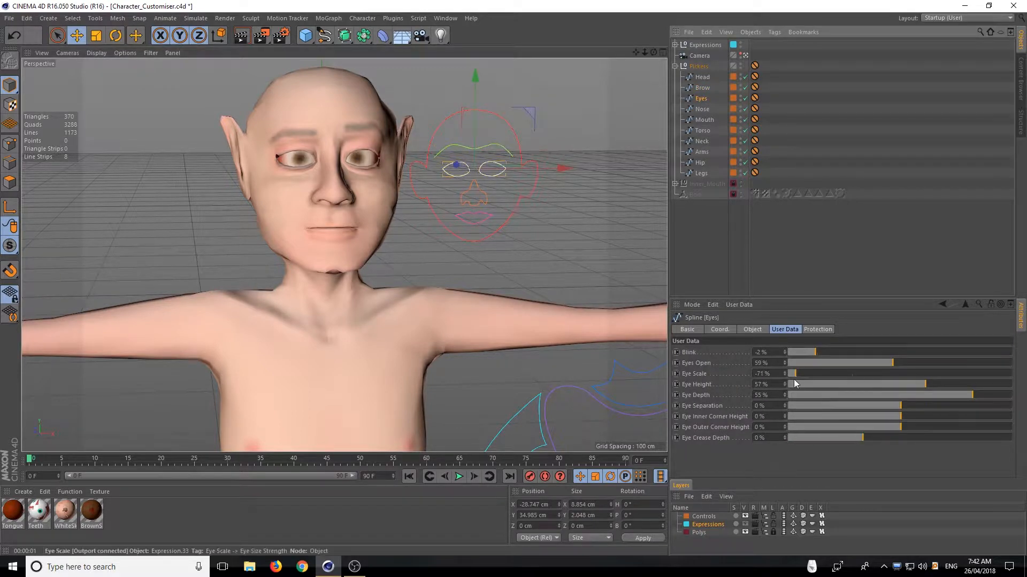
mouse_move(803, 374)
left_mouse_down()
mouse_move(865, 375)
mouse_move(816, 382)
left_mouse_up()
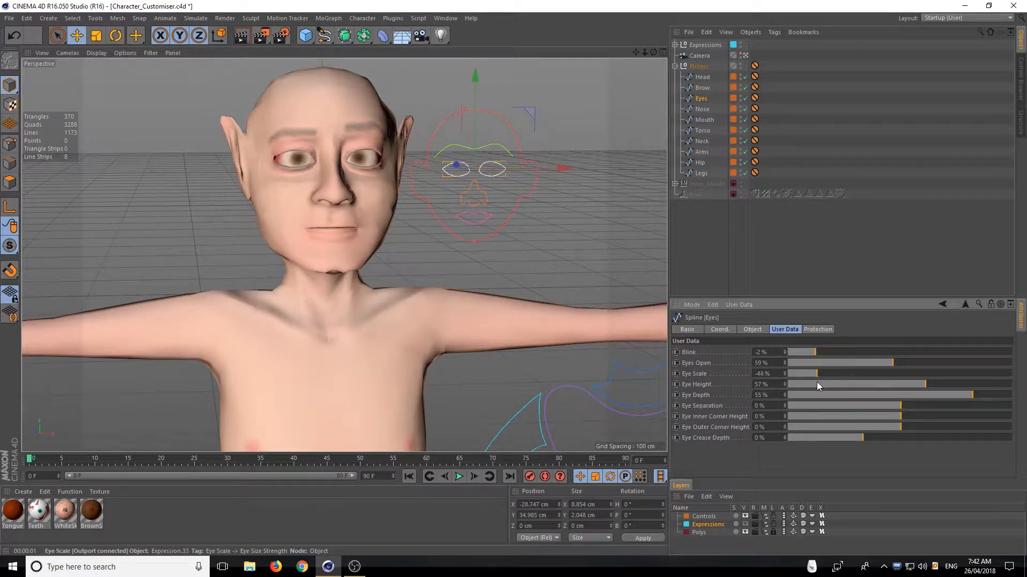
left_click_drag(936, 384, 918, 403)
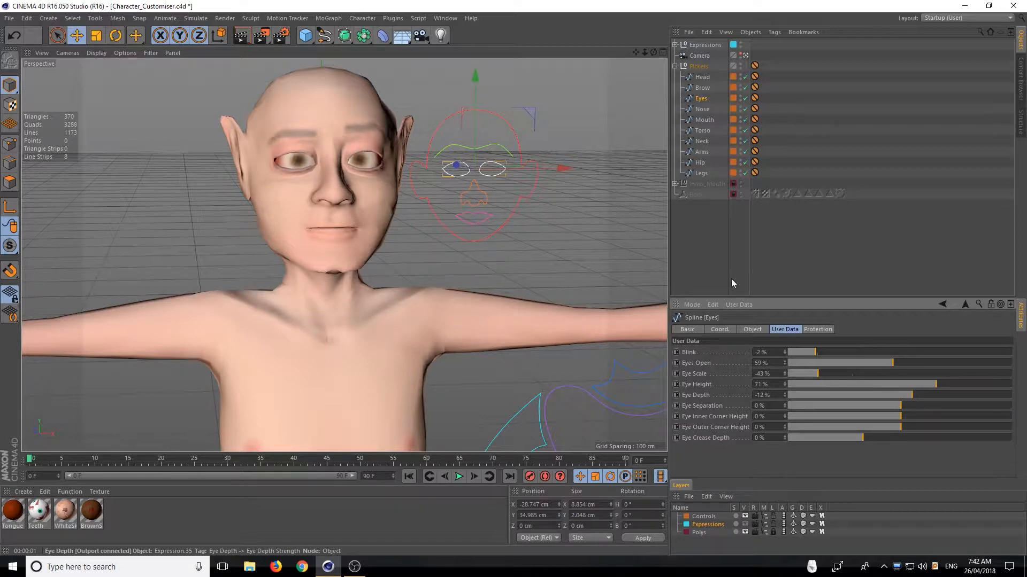
mouse_move(654, 53)
left_mouse_down()
mouse_move(812, 40)
mouse_move(663, 54)
mouse_move(645, 70)
left_mouse_up()
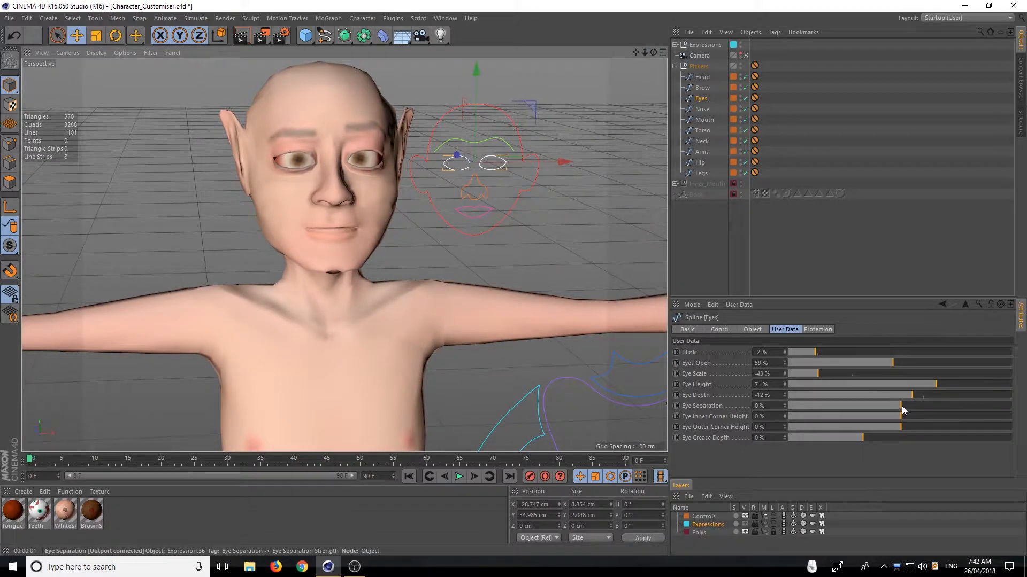
Set the Eyes picker's Eye Separation to 37%, Eye Inner Corner Height to 81% and Eye Outer Corner Height to 14%
left_click_drag(902, 406, 836, 414)
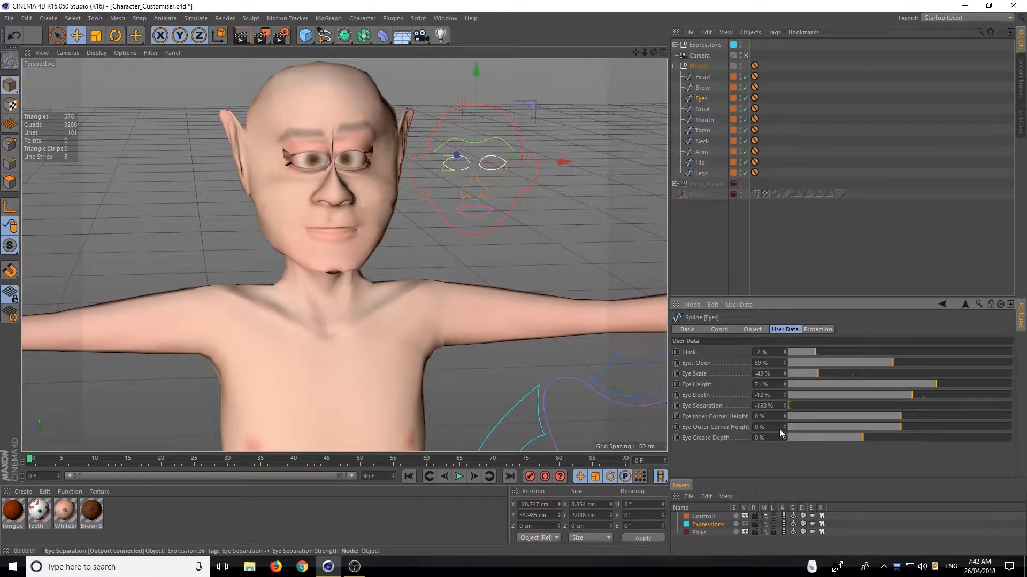
left_click_drag(779, 429, 999, 417)
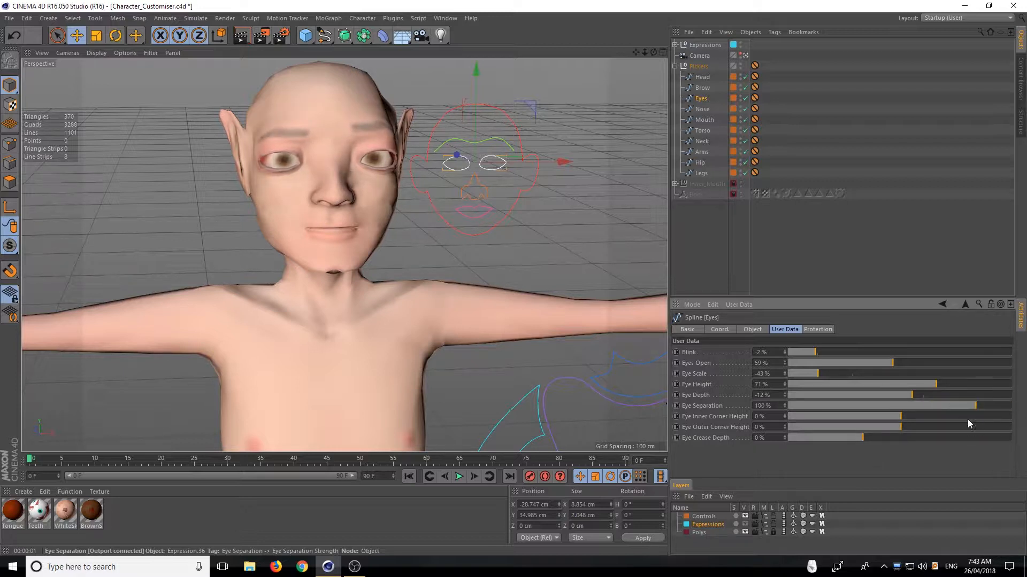
left_click_drag(957, 407, 921, 418)
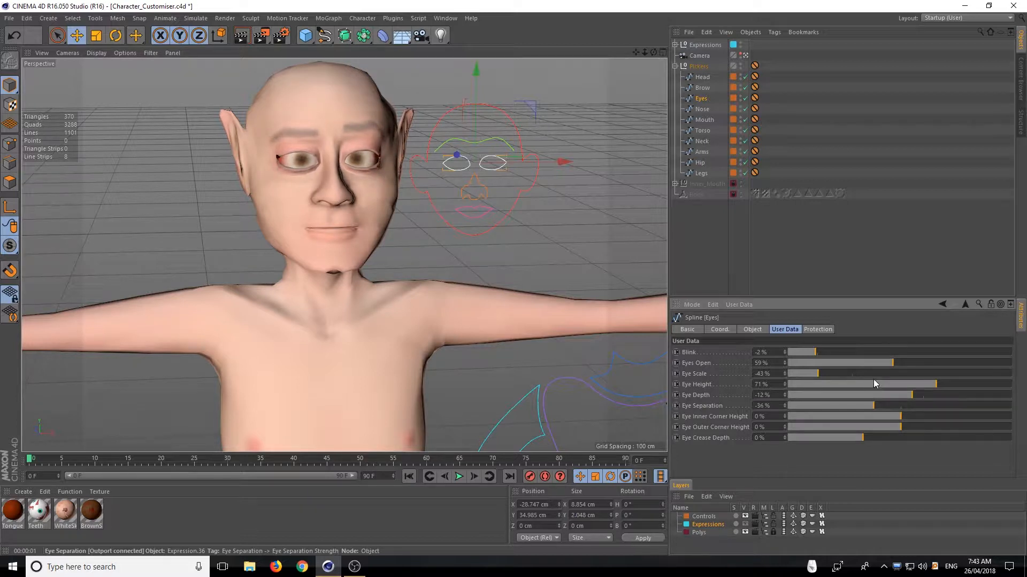
left_click_drag(890, 406, 1022, 393)
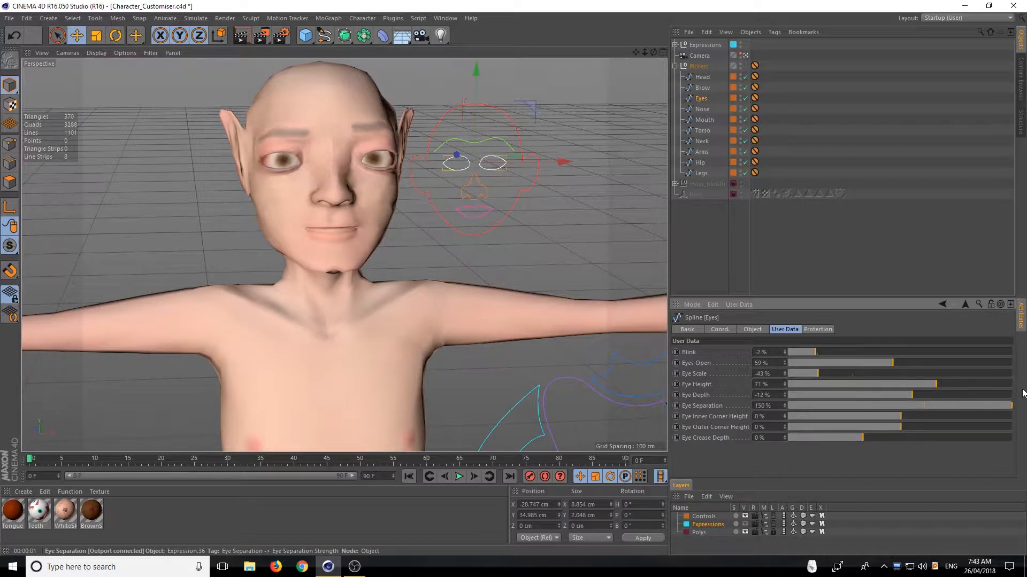
left_click_drag(951, 390, 903, 422)
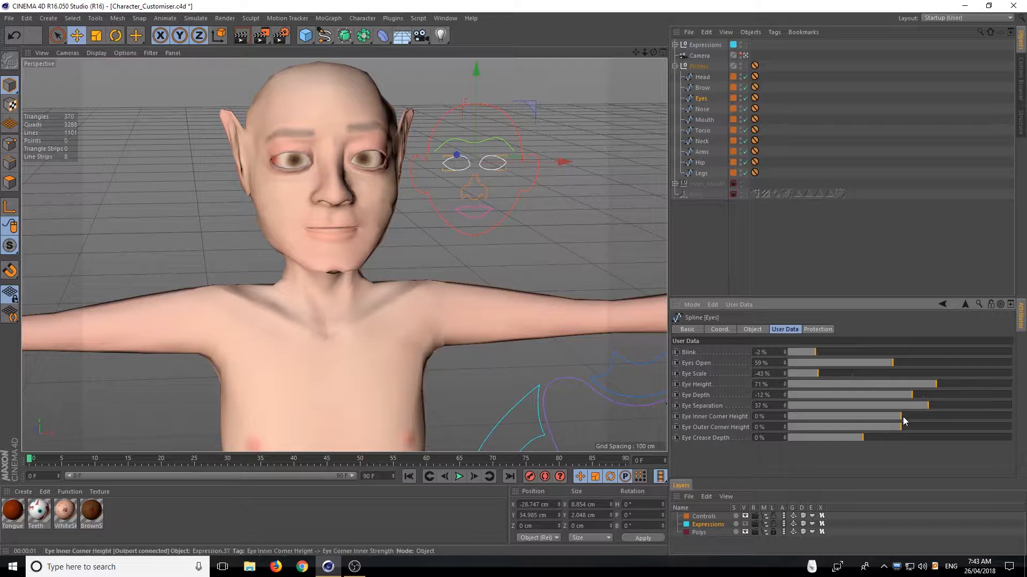
left_click_drag(986, 416, 922, 395)
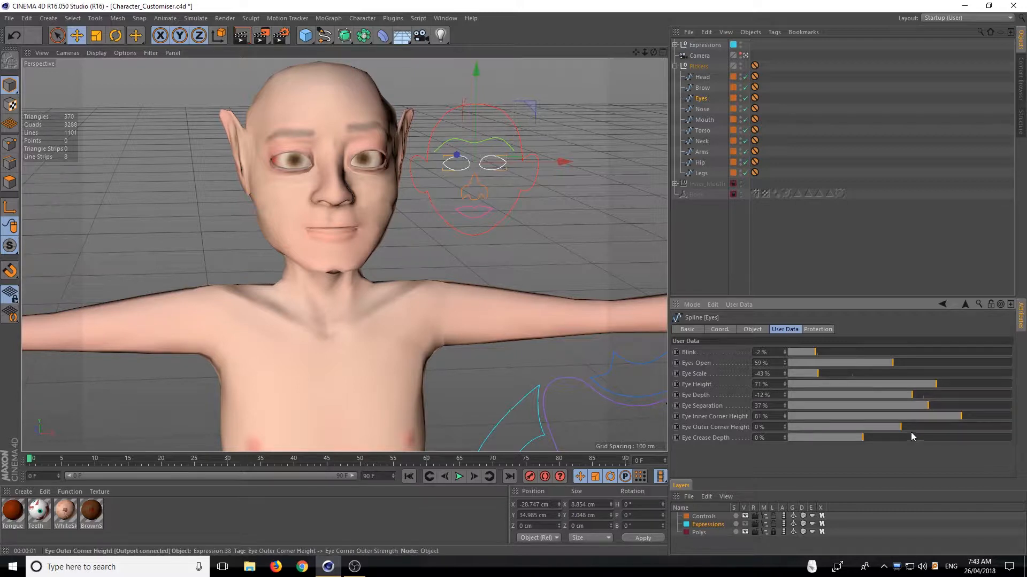
left_click_drag(900, 428, 910, 404)
Compare Eye Crease Depth extremes from the side, set it to 200%, and preview the face with a viewport render
left_click_drag(865, 438, 1026, 429)
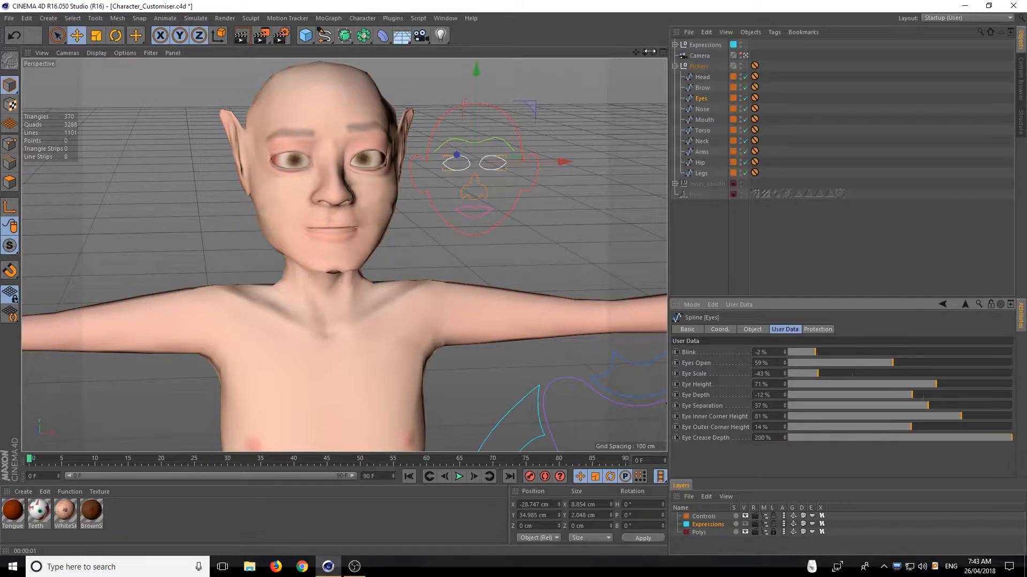
left_click_drag(653, 52, 805, 81)
scroll(269, 131, "up", 2)
scroll(288, 165, "up", 4)
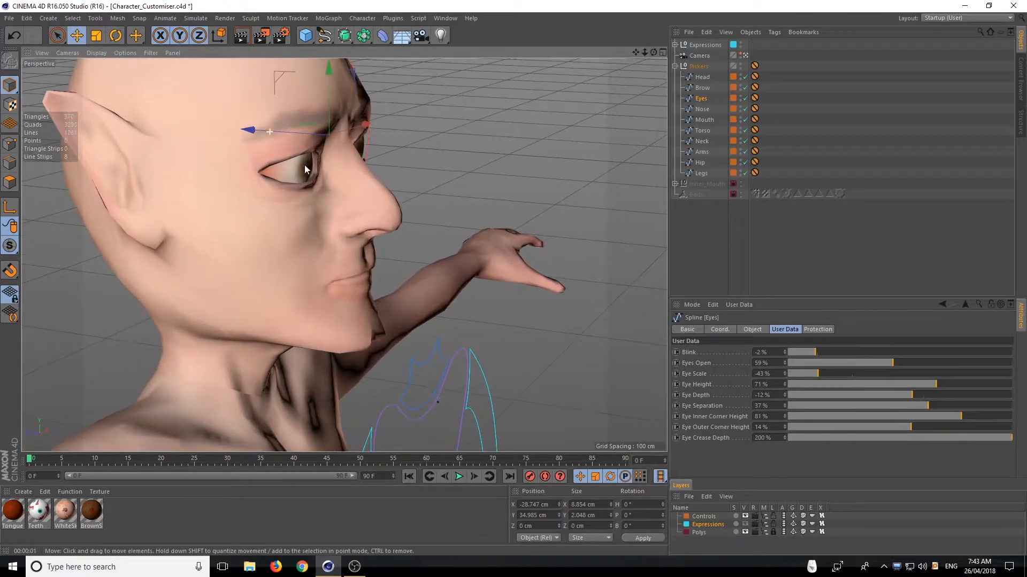
left_click_drag(993, 437, 703, 438)
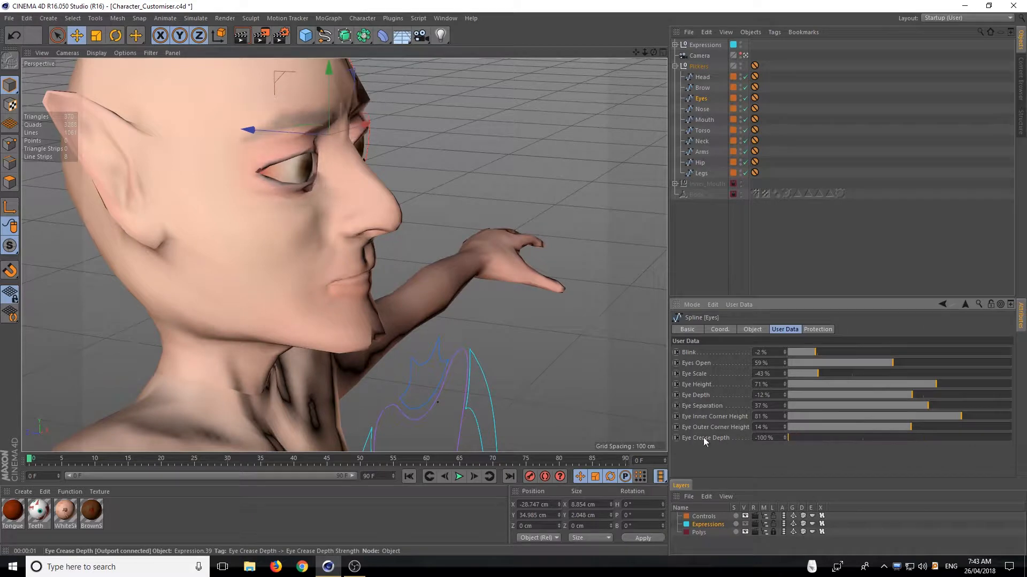
left_click_drag(773, 436, 737, 436)
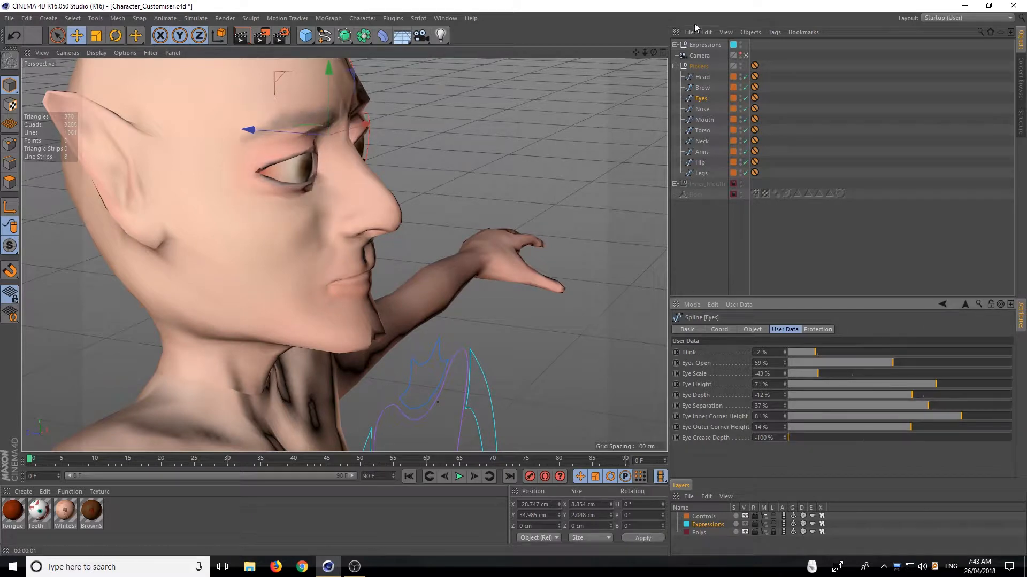
mouse_move(654, 51)
left_mouse_down()
mouse_move(631, 53)
mouse_move(651, 58)
left_mouse_up()
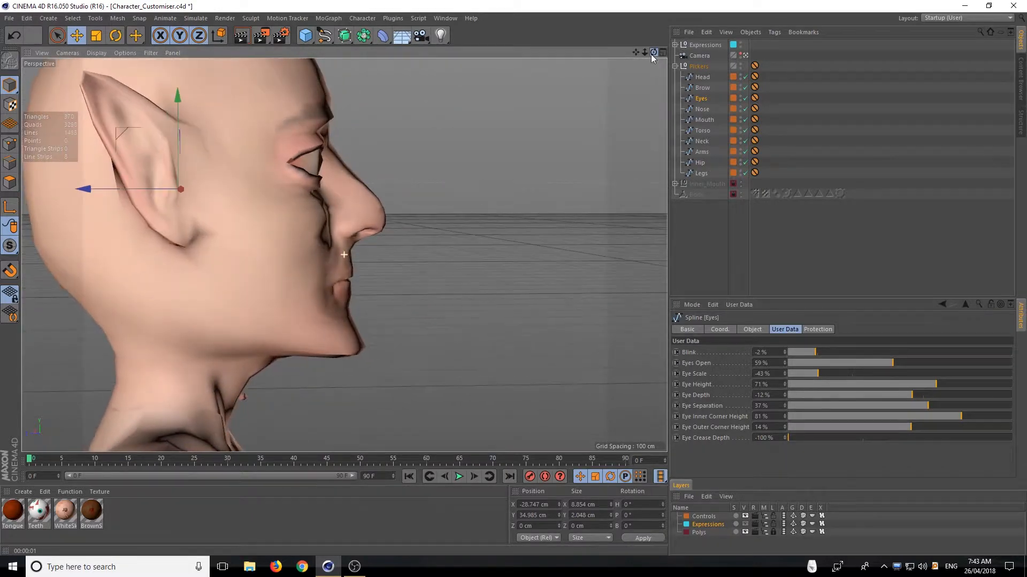
left_click_drag(797, 439, 1010, 441)
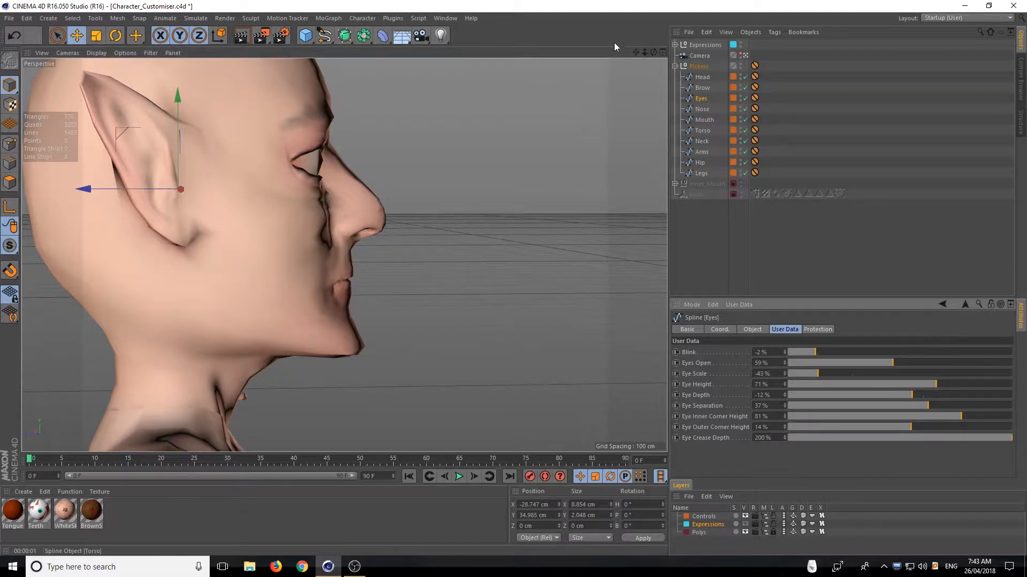
left_click_drag(653, 52, 629, 56)
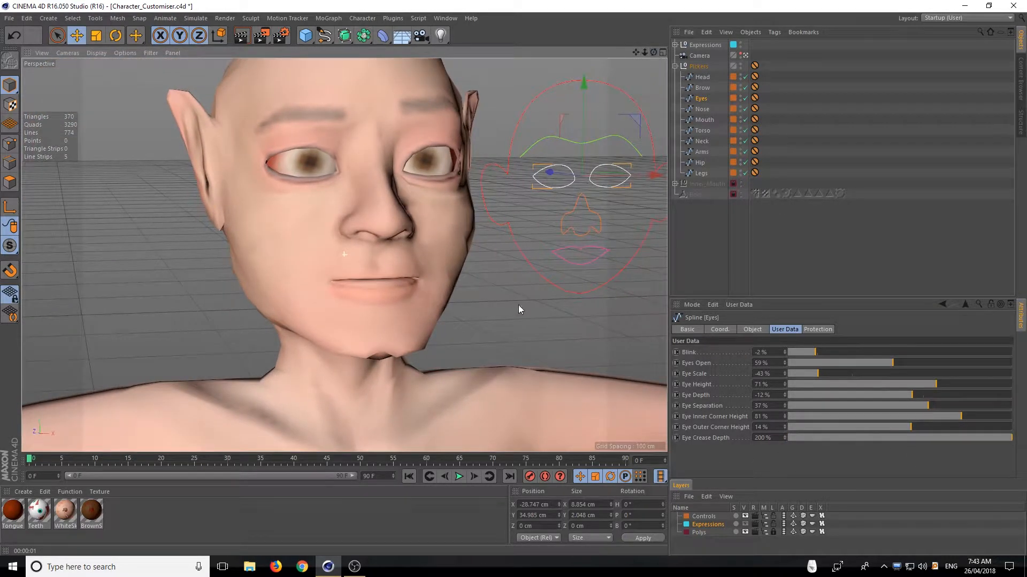
left_click(238, 39)
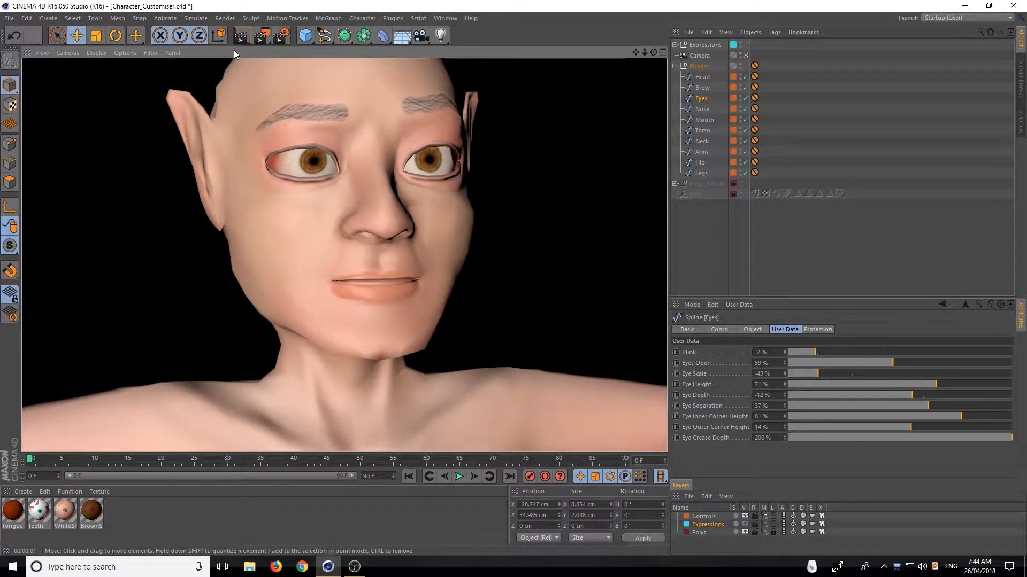
Switch to the Nose picker, try extreme nose sizes and heights, and set Nose Scale to 3% and Nose Height to -9%
left_click(702, 109)
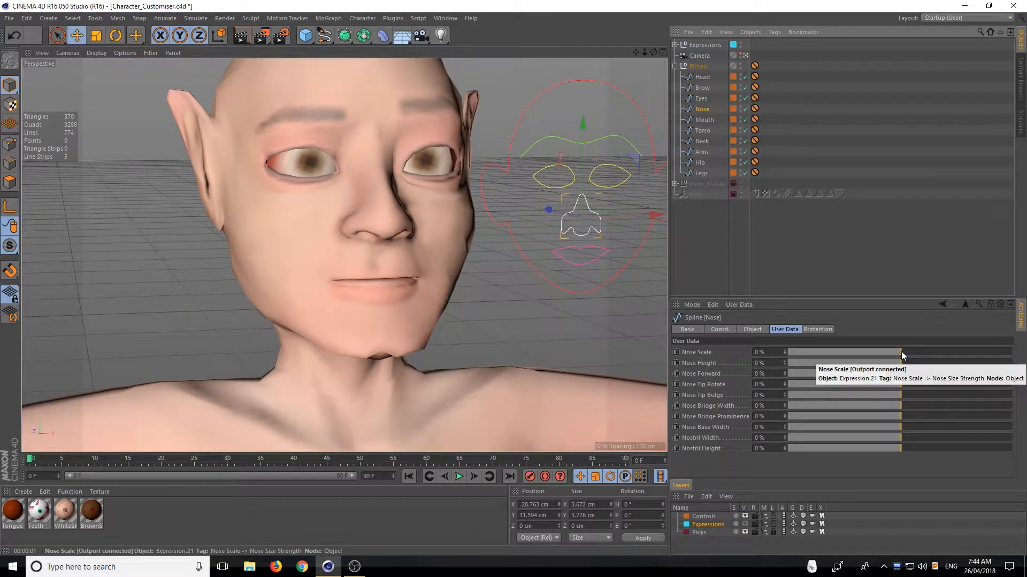
left_click_drag(900, 352, 1025, 356)
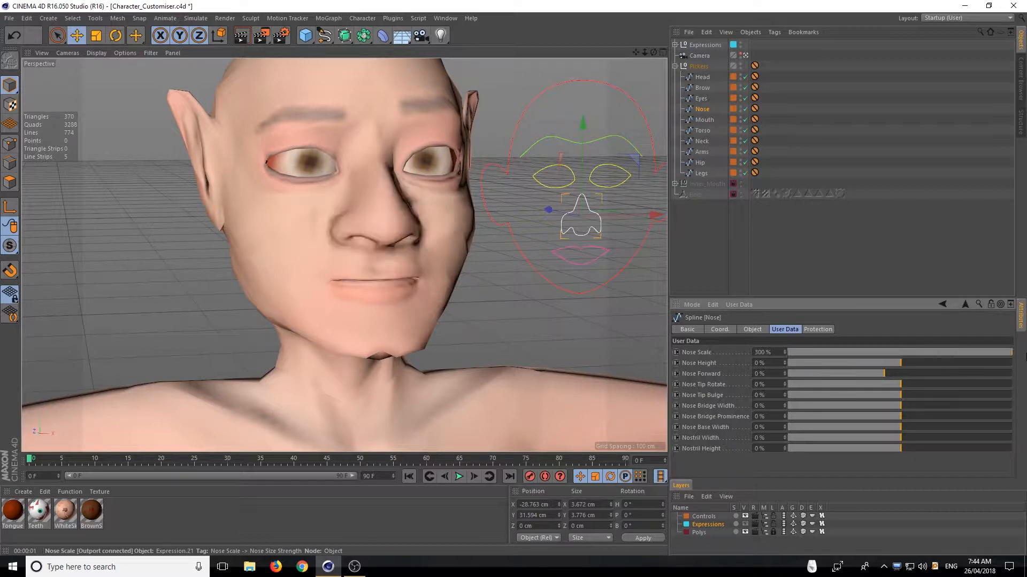
mouse_move(653, 52)
left_mouse_down()
mouse_move(770, 53)
mouse_move(658, 53)
left_mouse_up()
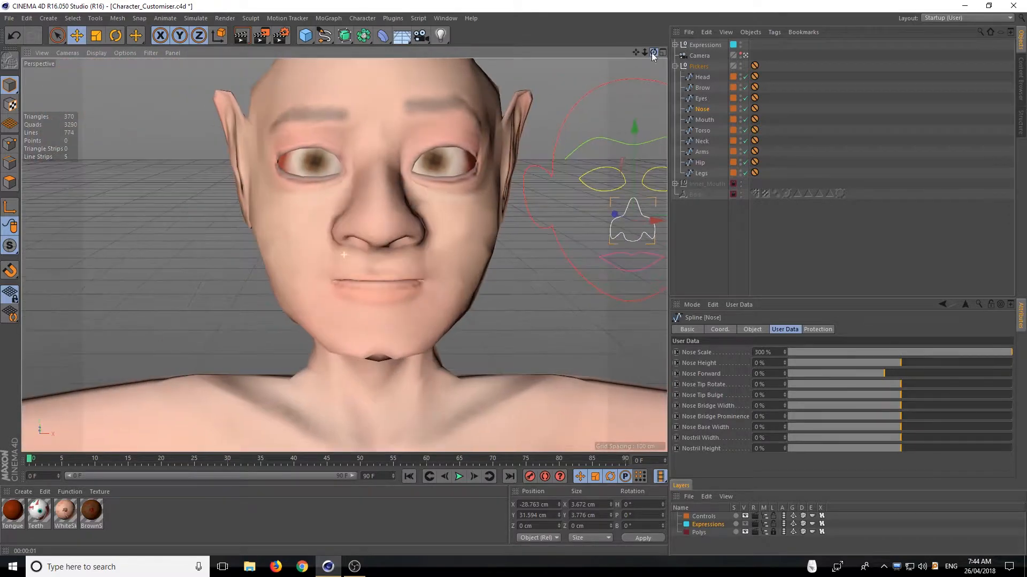
left_click(932, 352)
left_click_drag(899, 365, 832, 355)
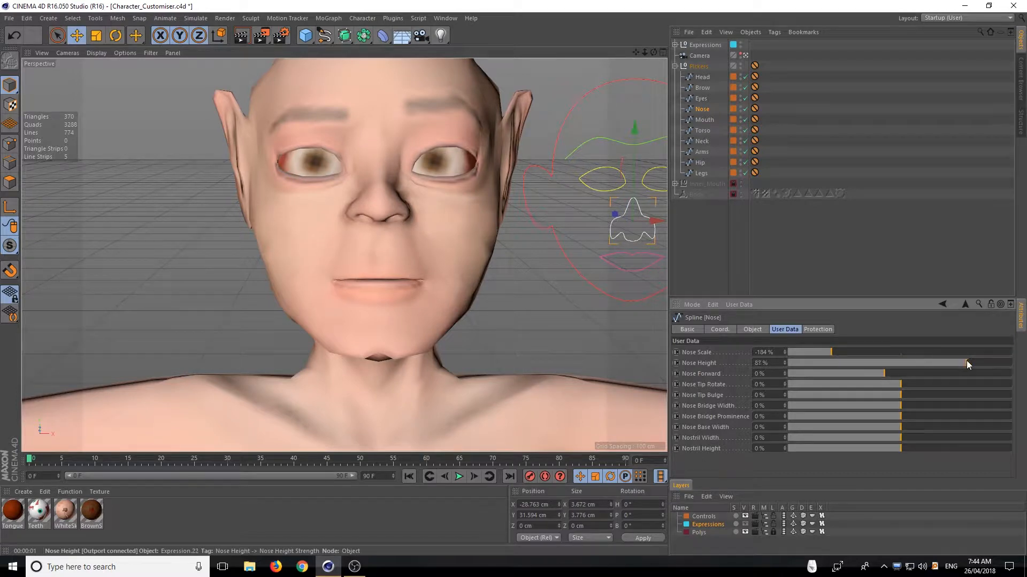
left_click_drag(967, 365, 1023, 355)
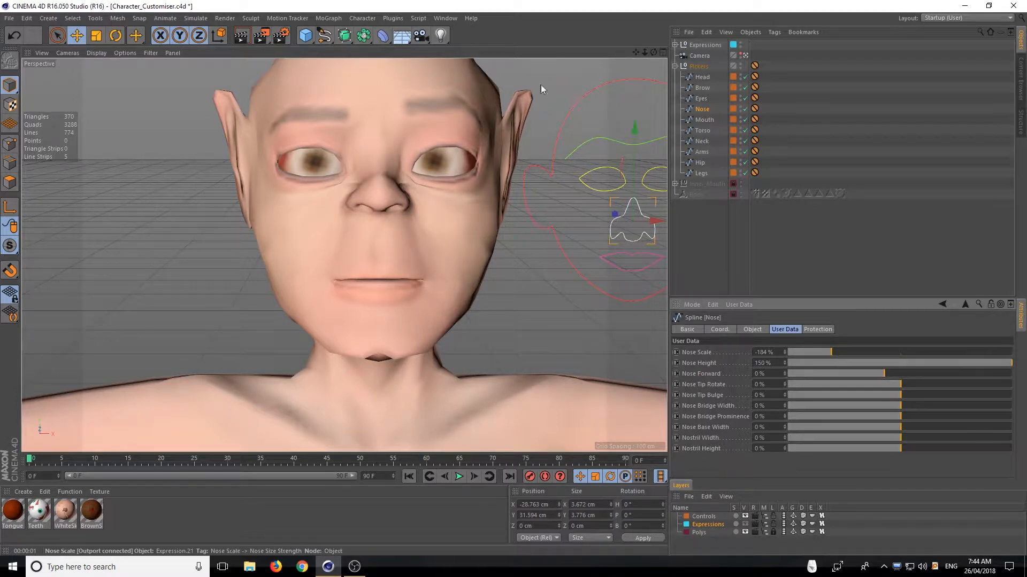
mouse_move(653, 53)
left_mouse_down()
mouse_move(737, 35)
mouse_move(652, 49)
left_mouse_up()
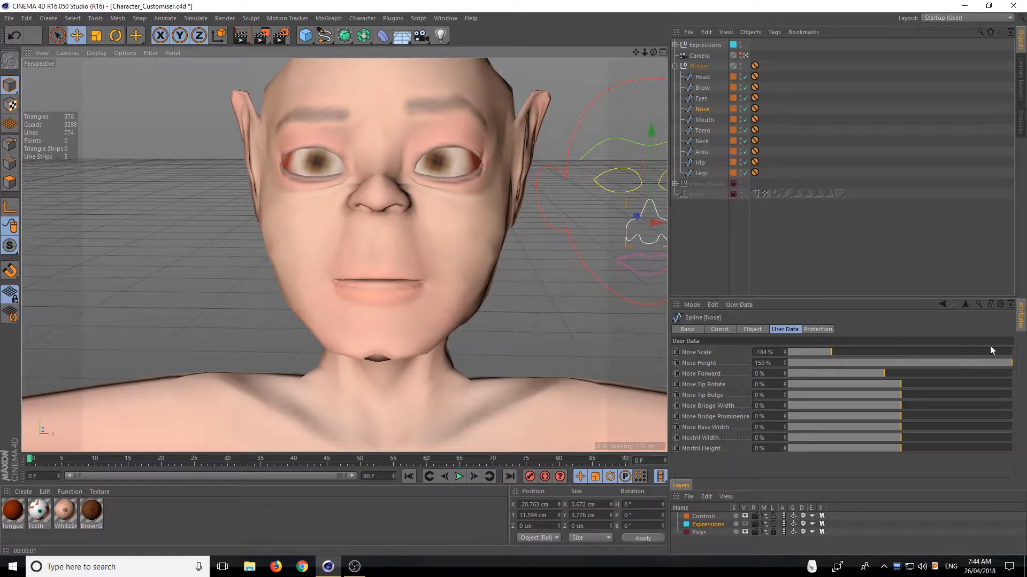
left_click_drag(871, 351, 901, 351)
left_click_drag(899, 363, 996, 358)
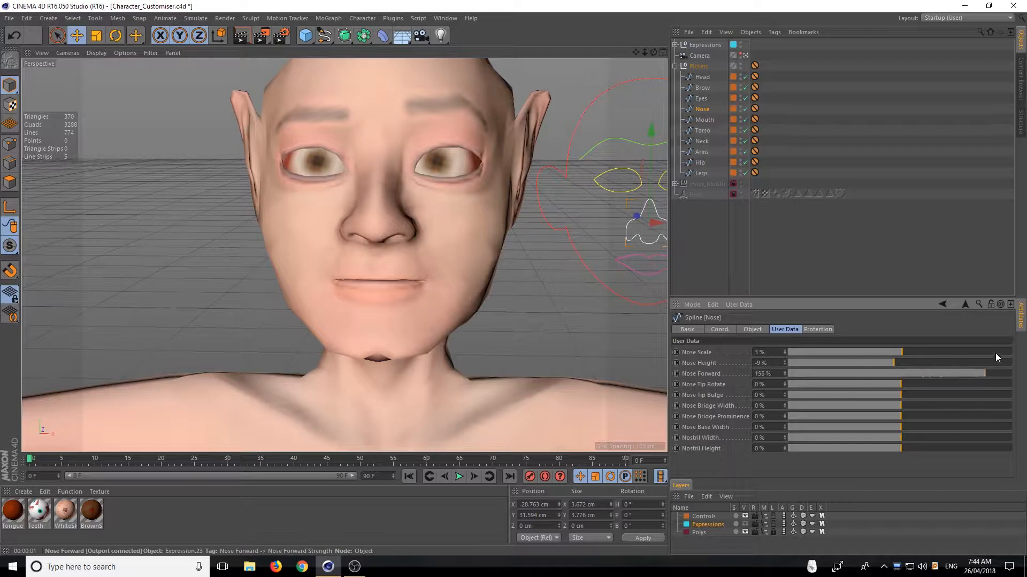
Set Nose Forward to -136% while judging the nose in profile
mouse_move(654, 53)
left_mouse_down()
mouse_move(712, 52)
mouse_move(653, 54)
left_mouse_up()
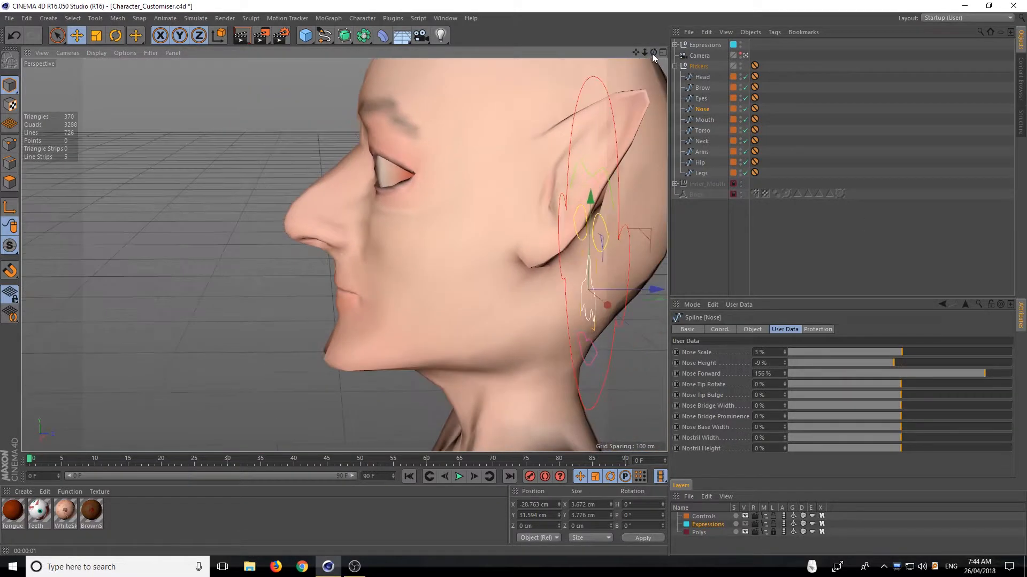
left_click_drag(982, 374, 720, 343)
left_click_drag(850, 344, 1024, 342)
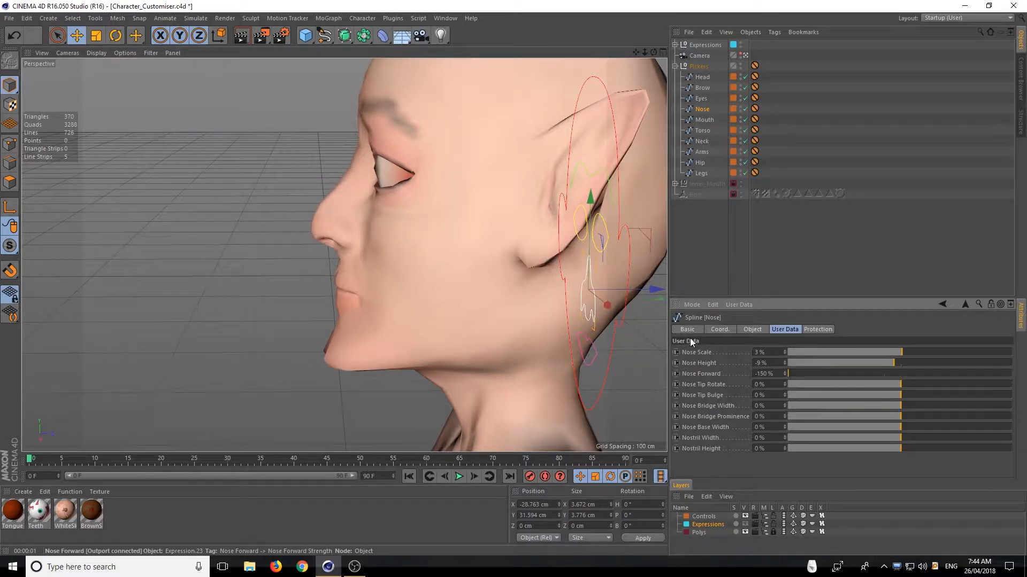
left_click_drag(792, 373, 799, 374)
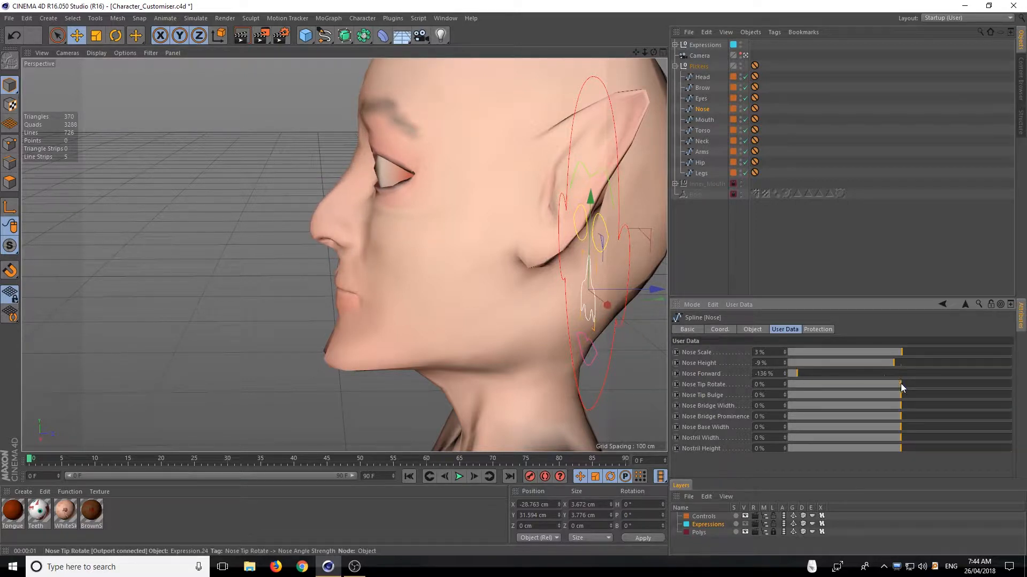
Test the nose tip's rotation in both directions, and set Nose Tip Bulge to 100% and Nose Tip Rotate to 8%
left_click_drag(901, 383, 1026, 369)
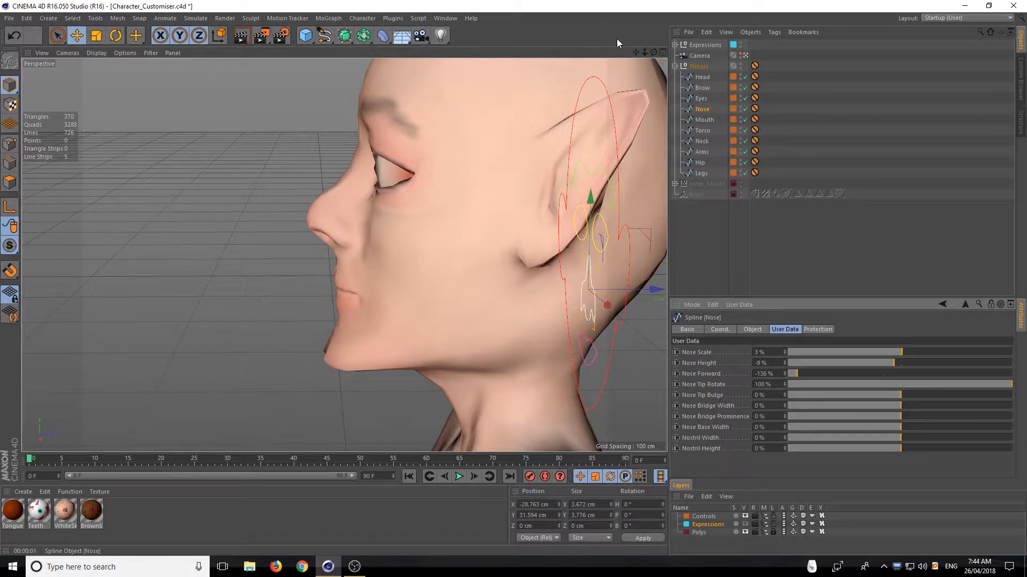
left_click_drag(653, 53, 792, 47)
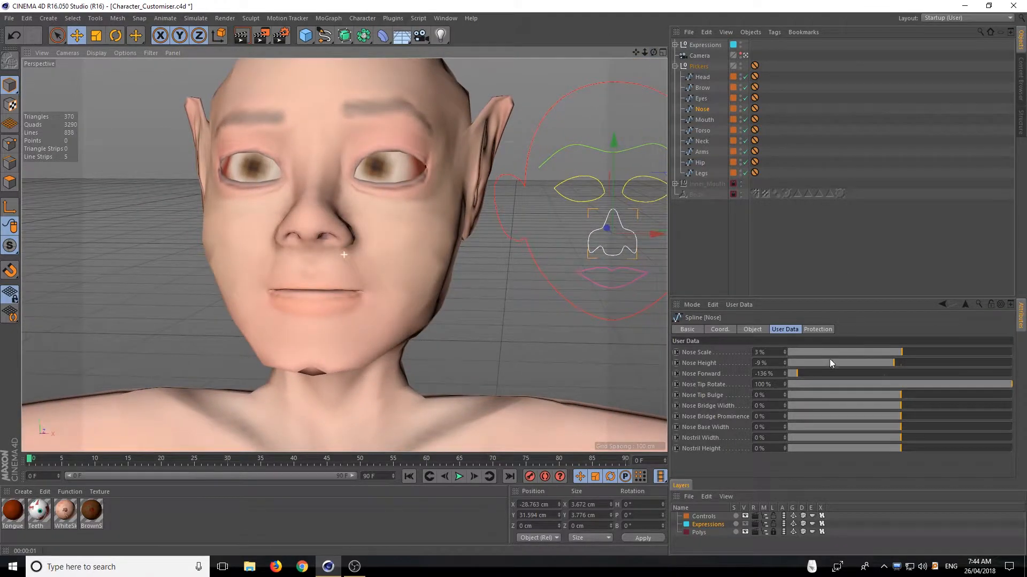
left_click_drag(925, 382, 742, 386)
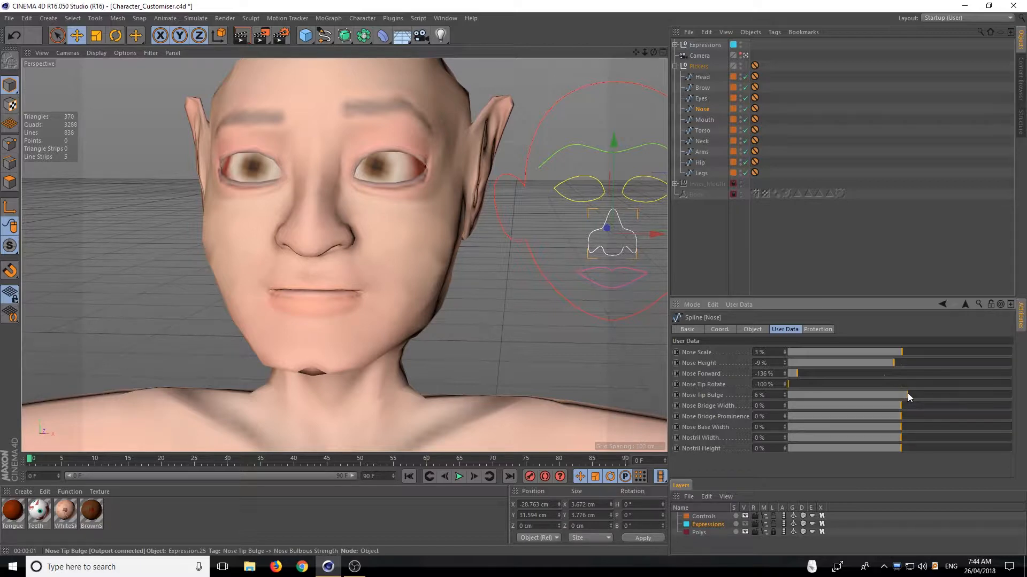
left_click_drag(908, 394, 915, 394)
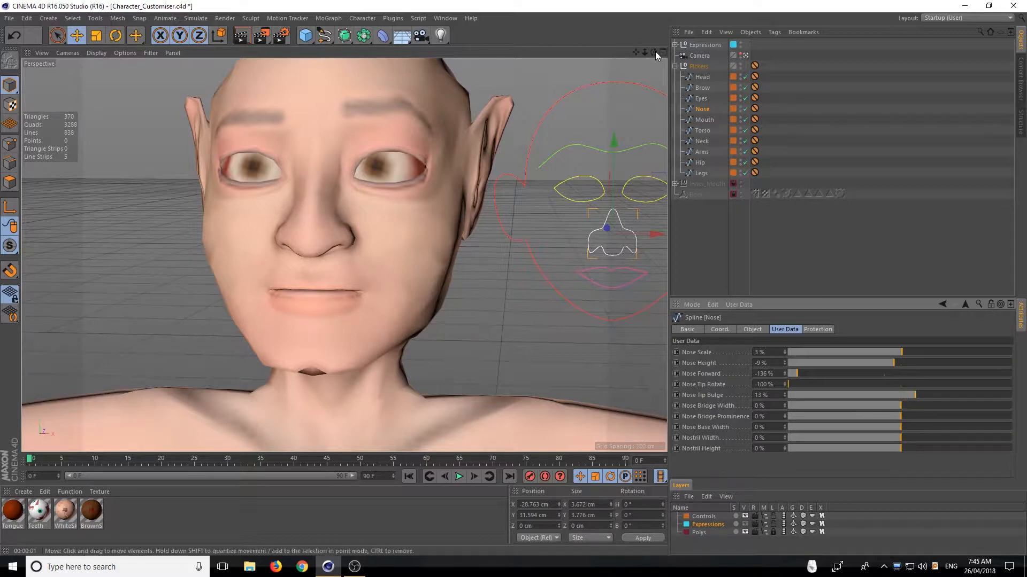
left_click_drag(653, 52, 418, 274)
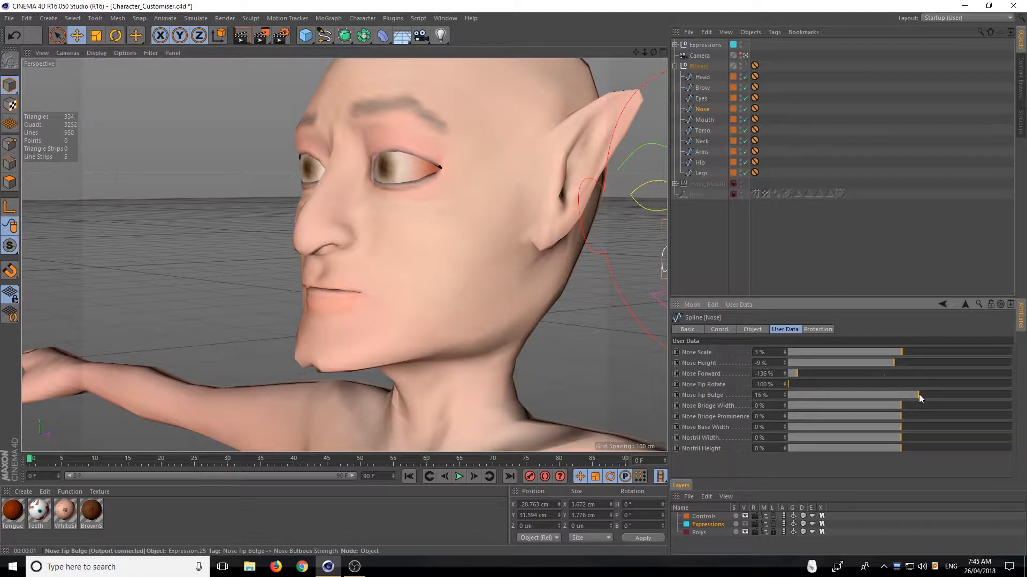
left_click_drag(925, 393, 1025, 394)
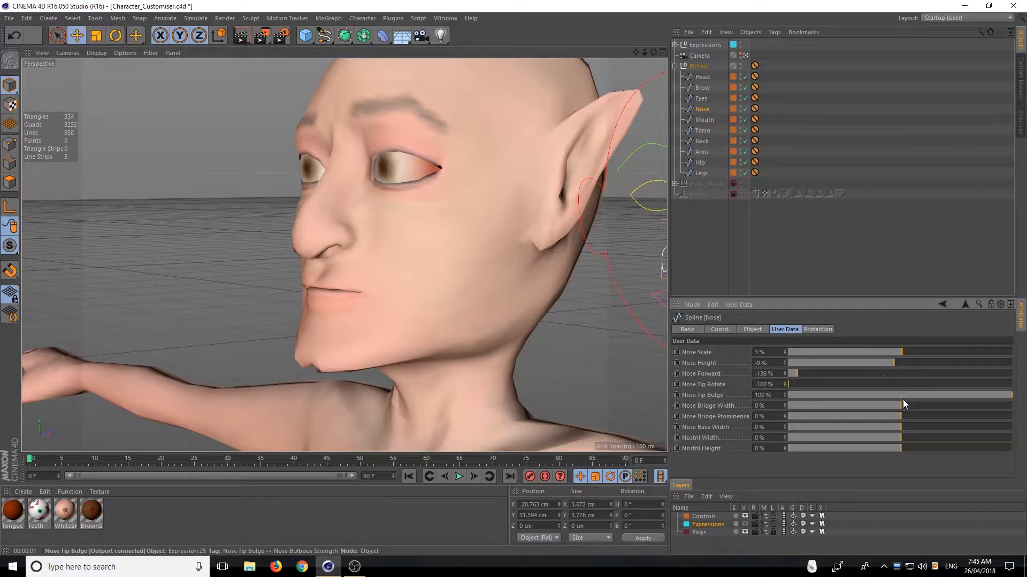
left_click_drag(809, 381, 911, 384)
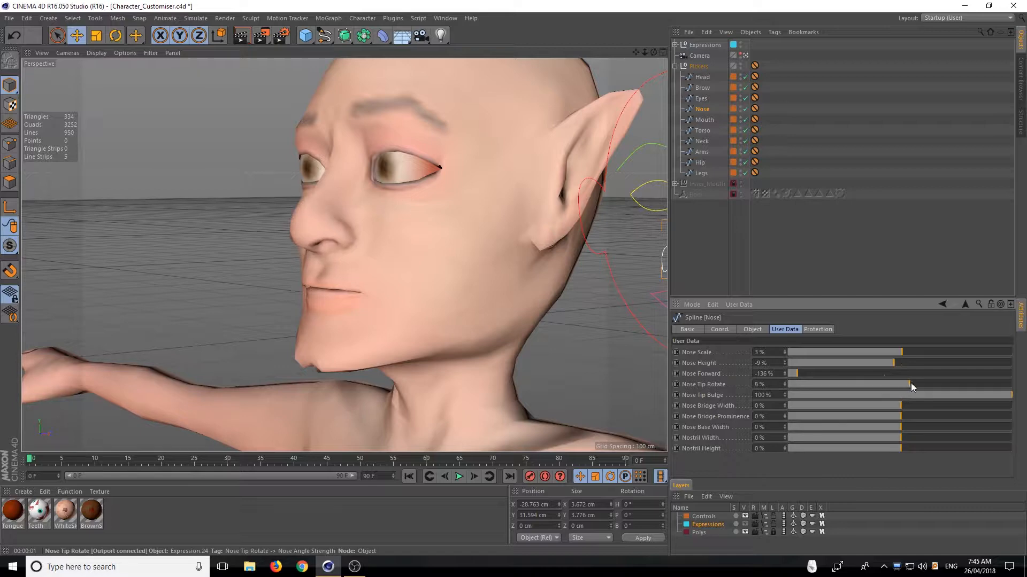
Try Nose Tip Bulge at -100%, set it to 23%, and check the nose from a three-quarter view
left_click_drag(998, 395, 750, 388)
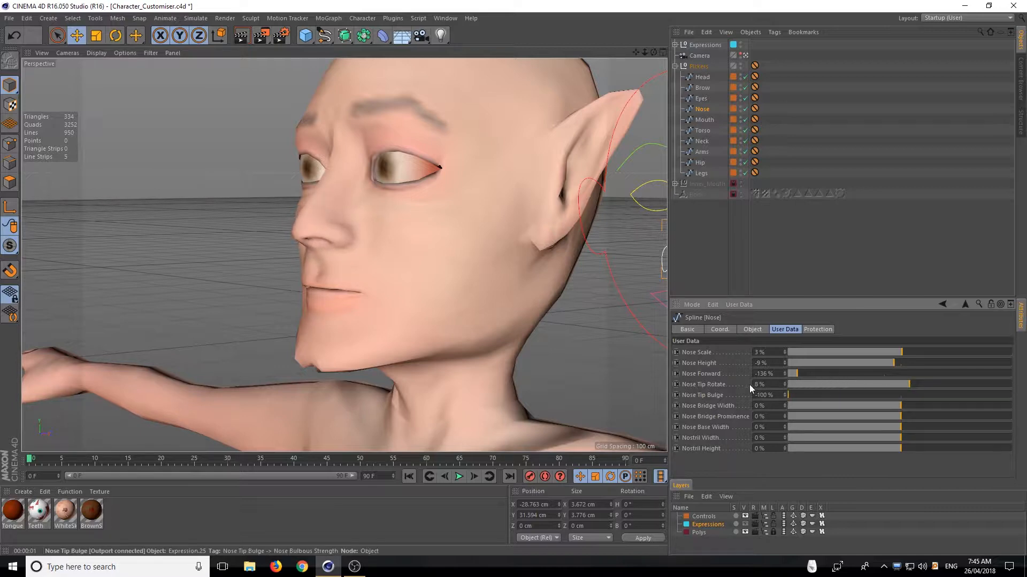
mouse_move(653, 52)
left_mouse_down()
mouse_move(727, 51)
mouse_move(735, 6)
mouse_move(721, 52)
mouse_move(653, 52)
left_mouse_up()
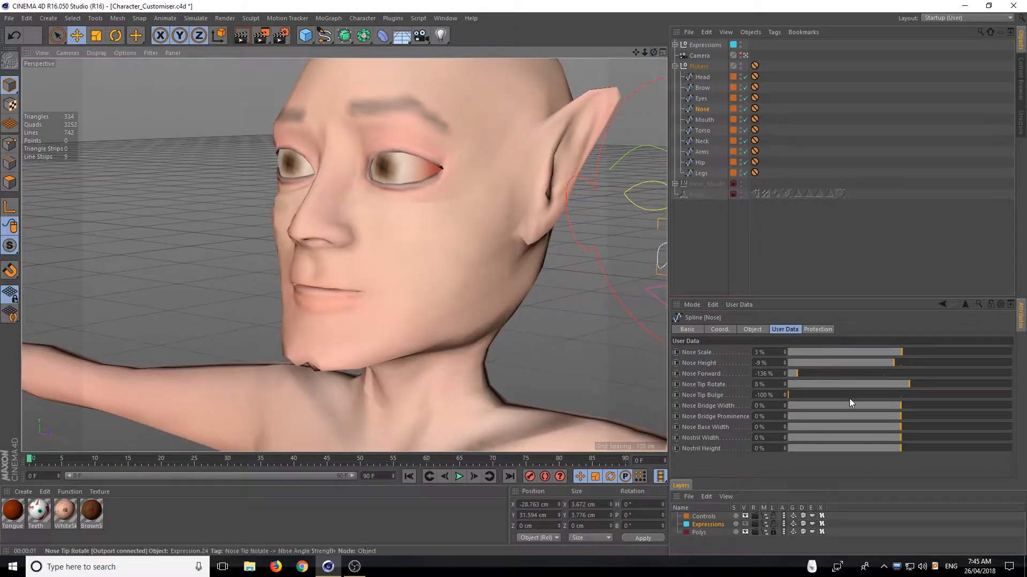
left_click_drag(814, 394, 948, 395)
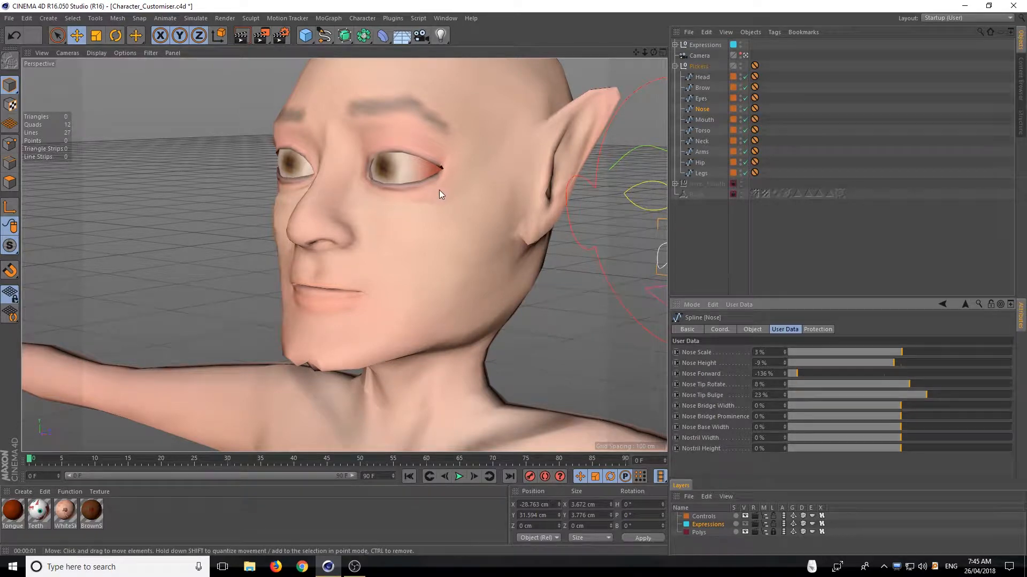
scroll(443, 202, "up", 2)
scroll(442, 203, "down", 1)
scroll(444, 203, "down", 1)
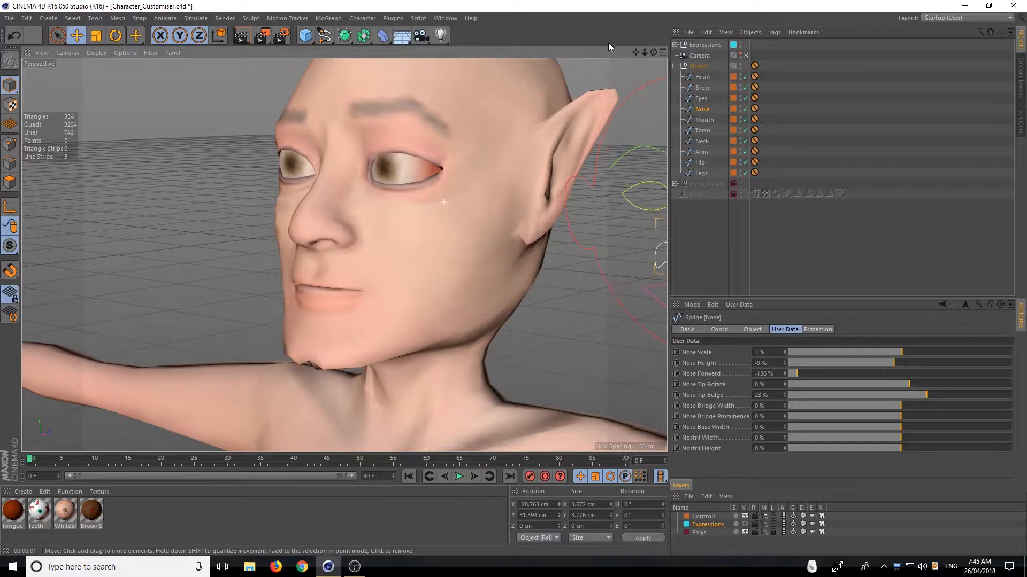
From the front, set Nose Tip Rotate to 18%, try Nose Bridge Width at 200% and -200%, and leave it at -152%
left_click_drag(653, 52, 656, 82)
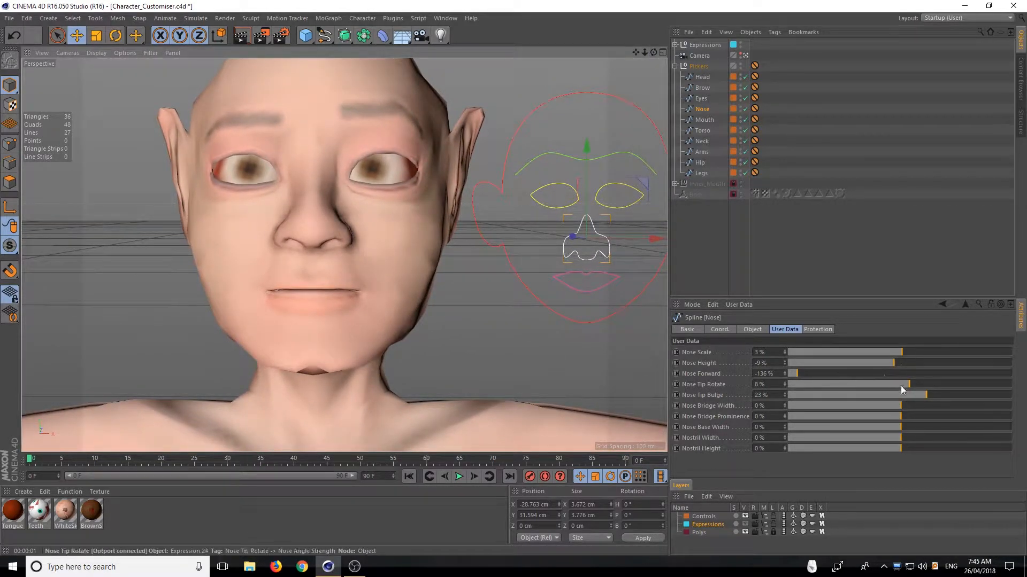
left_click_drag(893, 383, 1025, 410)
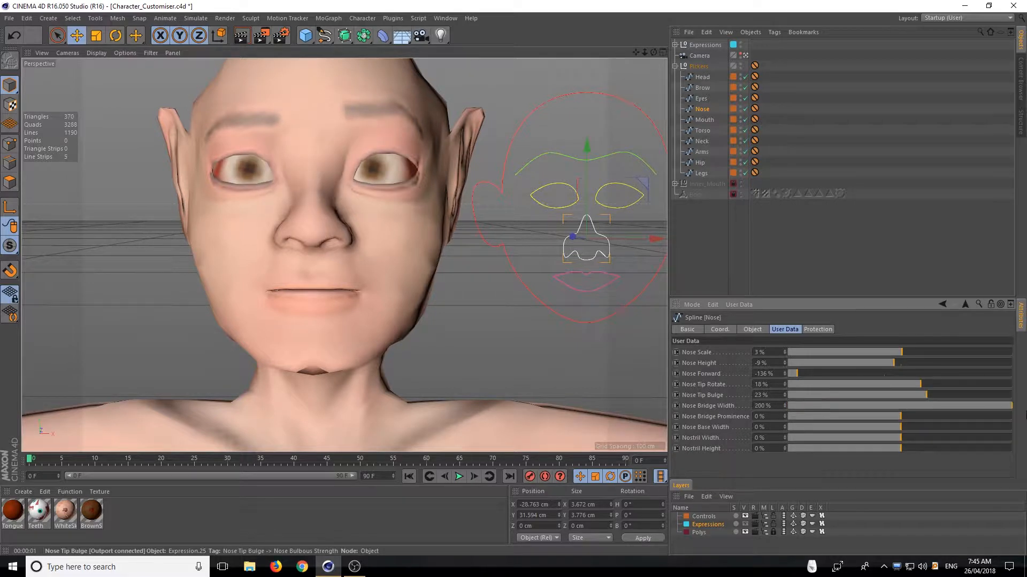
left_click_drag(915, 410, 624, 412)
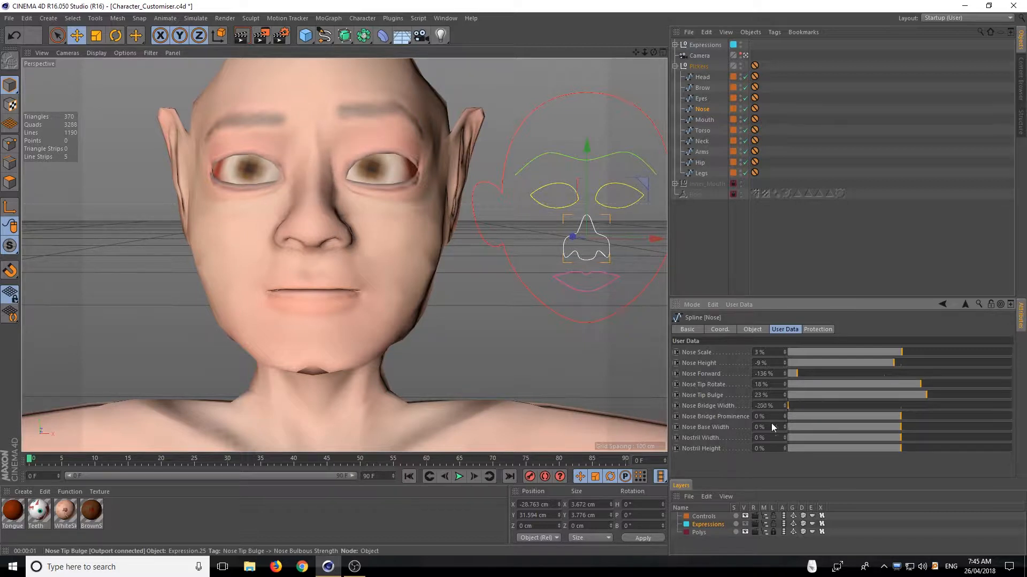
left_click_drag(771, 422, 839, 427)
Try Nose Bridge Prominence at -200% and -39% in profile, and set it to 105% from the front
left_click_drag(653, 52, 583, 75)
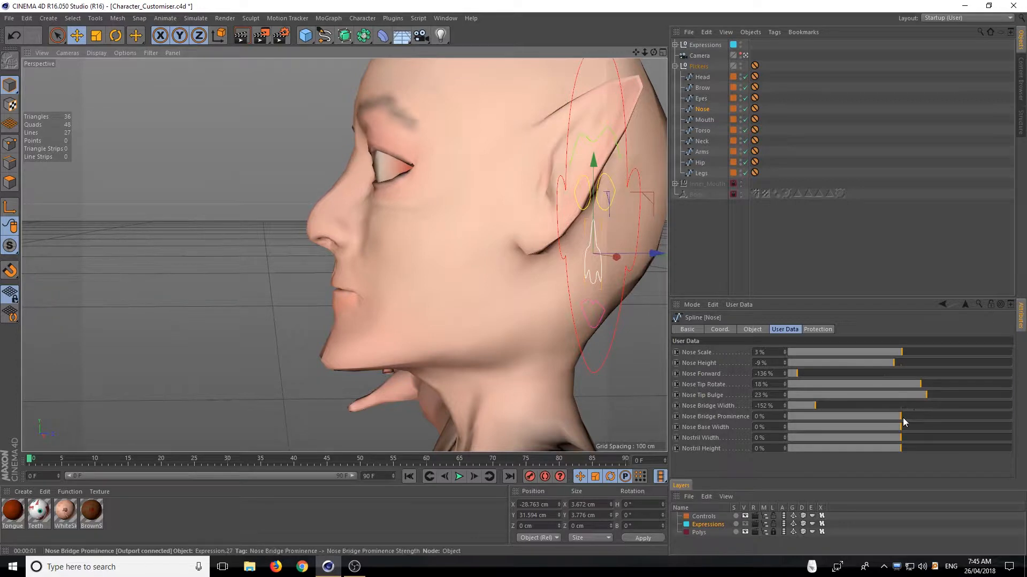
left_click_drag(903, 416, 778, 419)
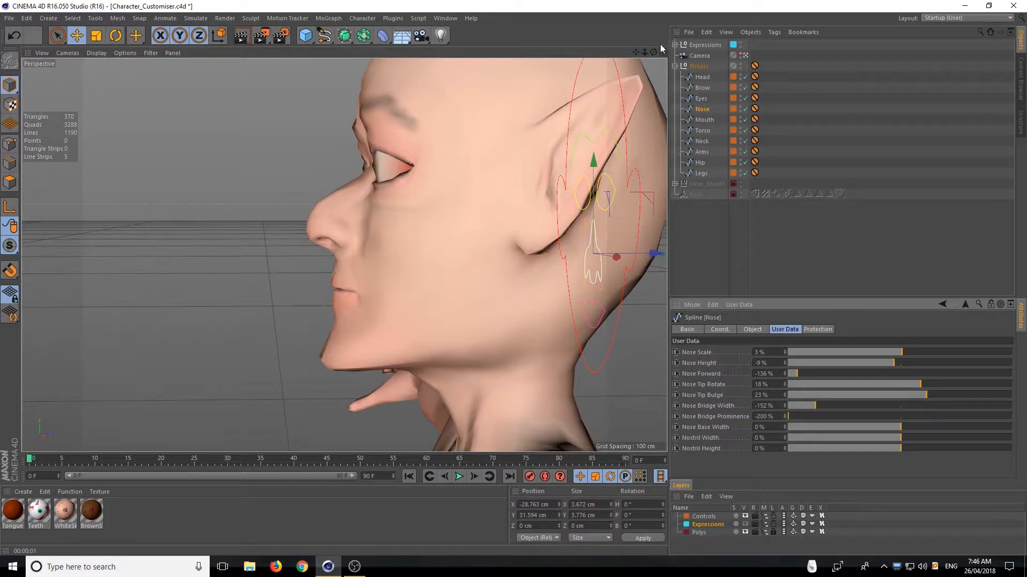
mouse_move(653, 52)
left_mouse_down()
mouse_move(700, 52)
mouse_move(667, 52)
left_mouse_up()
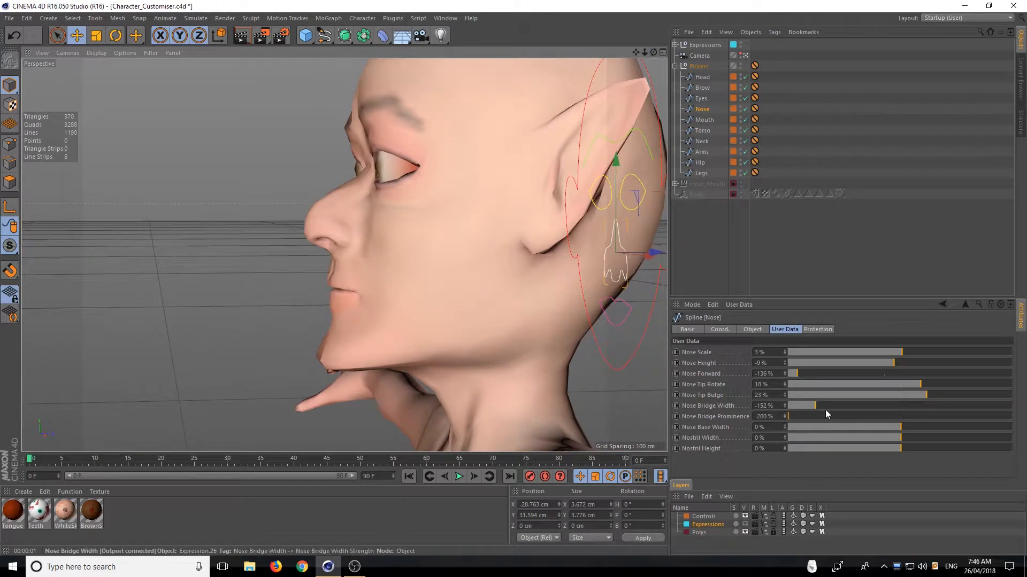
left_click_drag(848, 415, 881, 424)
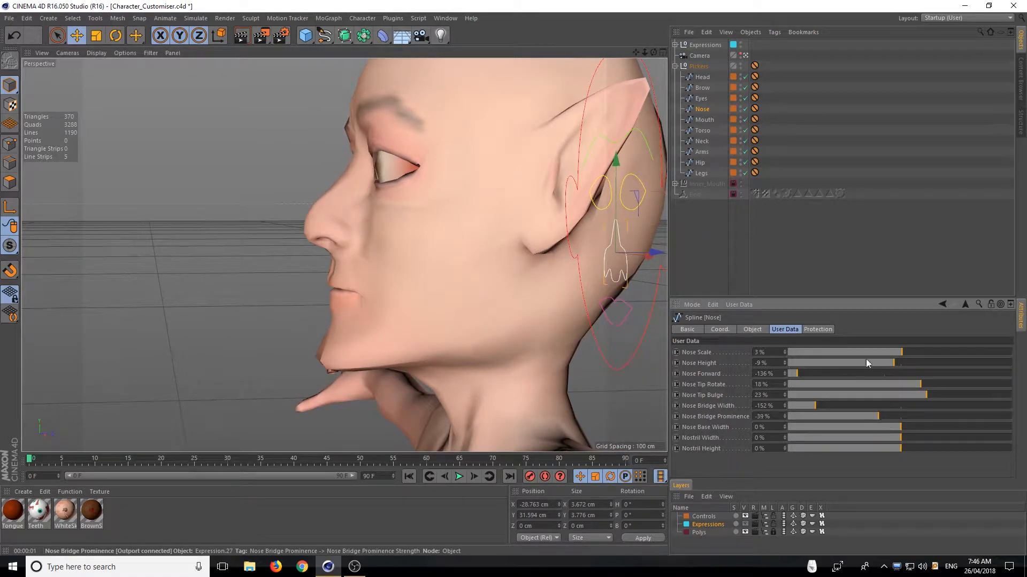
left_click_drag(653, 53, 705, 55)
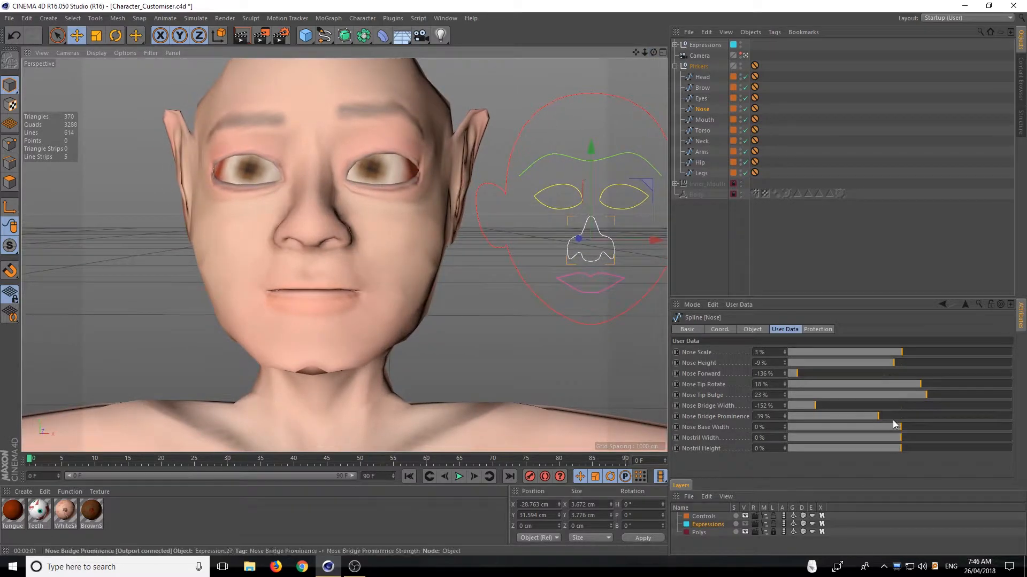
left_click_drag(893, 421, 960, 420)
Test wide and narrow nose bases and nostrils from the front and below, and set Nose Base Width to -50% and Nostril Width to 3%
mouse_move(898, 432)
left_mouse_down()
mouse_move(940, 422)
mouse_move(784, 426)
mouse_move(965, 421)
mouse_move(896, 426)
left_mouse_up()
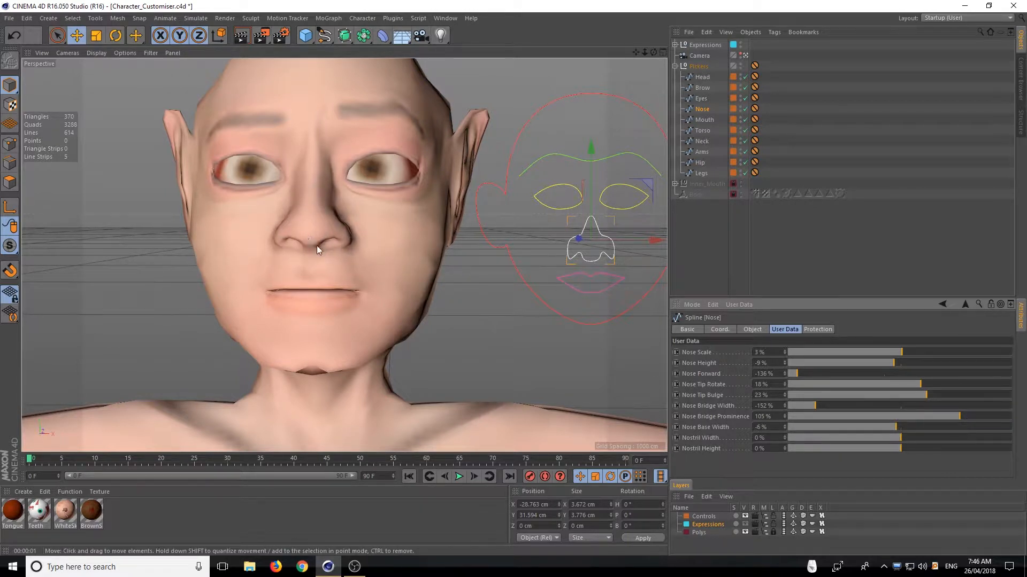
left_click_drag(896, 426, 927, 426)
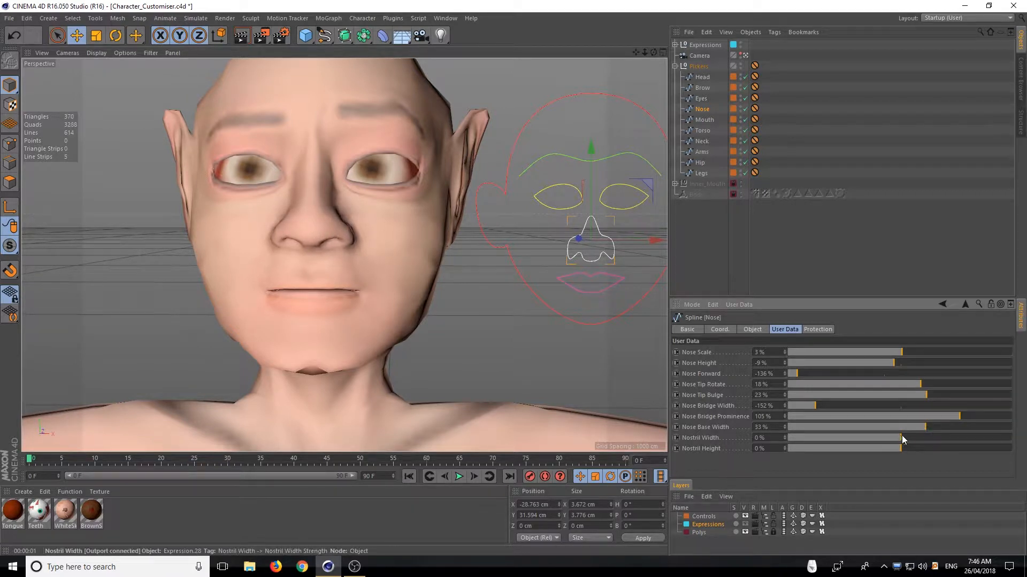
mouse_move(906, 443)
left_mouse_down()
mouse_move(1019, 448)
mouse_move(799, 443)
mouse_move(1013, 441)
mouse_move(1018, 426)
mouse_move(777, 422)
mouse_move(918, 436)
left_mouse_up()
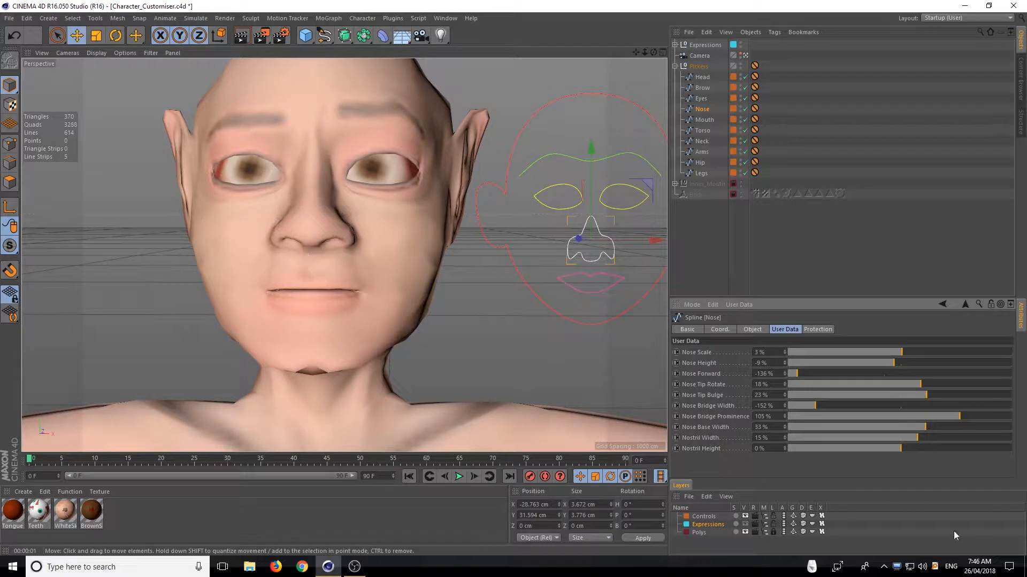
left_click_drag(926, 427, 775, 429)
mouse_move(687, 418)
left_mouse_down()
mouse_move(944, 451)
mouse_move(676, 432)
left_mouse_up()
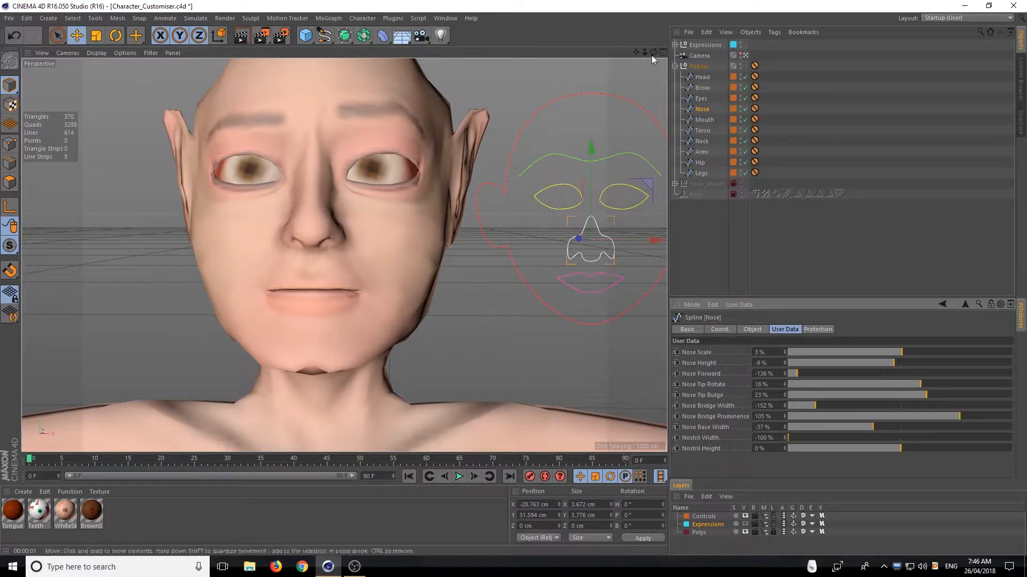
left_click_drag(653, 52, 631, 32)
left_click_drag(888, 428, 1011, 438)
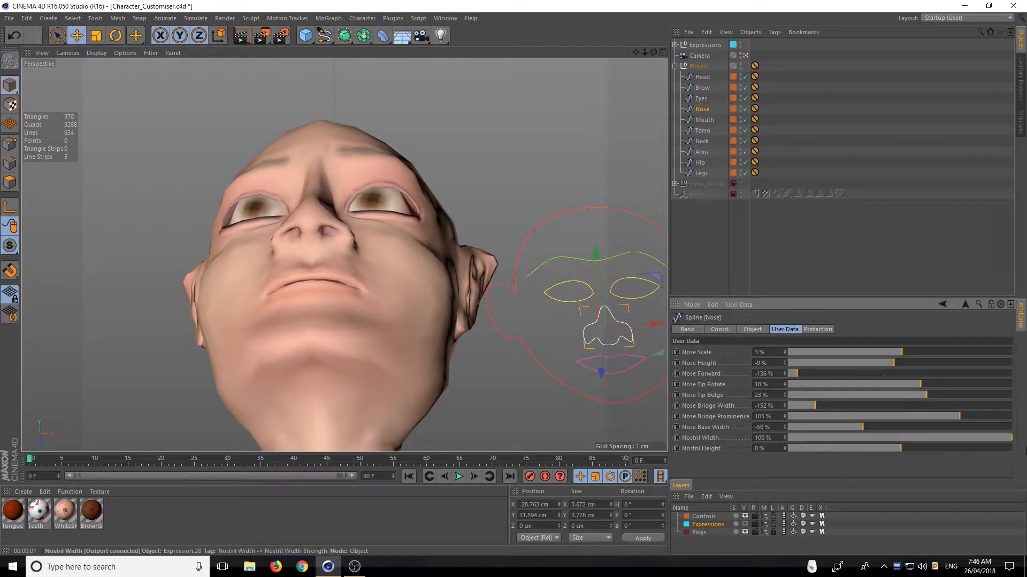
left_click_drag(645, 55, 639, 97)
left_click(903, 437)
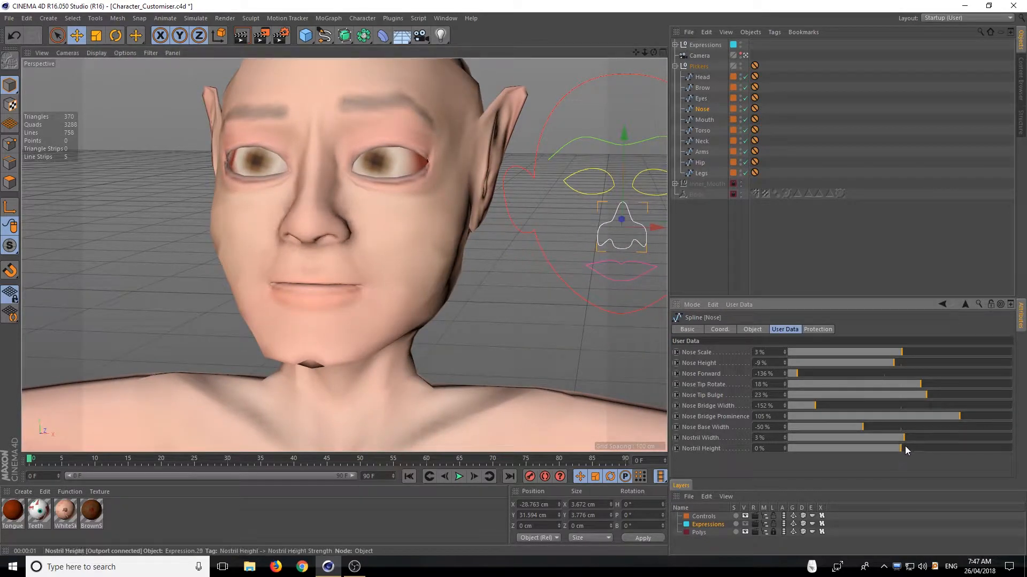
Try Nostril Height at -100%, set it to -15%, and check the nose from the front
left_click_drag(903, 448, 548, 448)
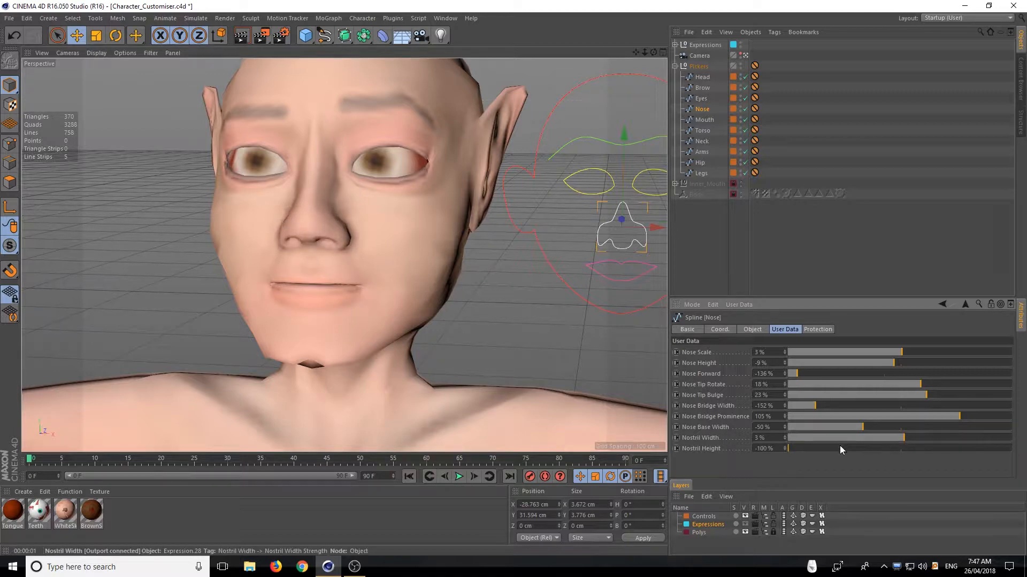
left_click_drag(653, 53, 655, 67)
left_click_drag(794, 449, 884, 457)
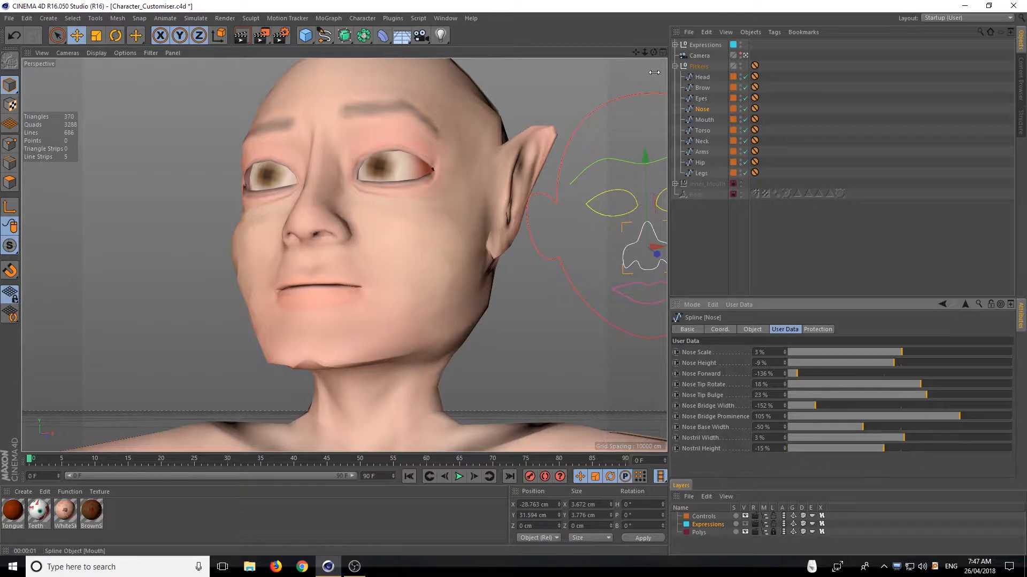
left_click_drag(653, 52, 690, 65)
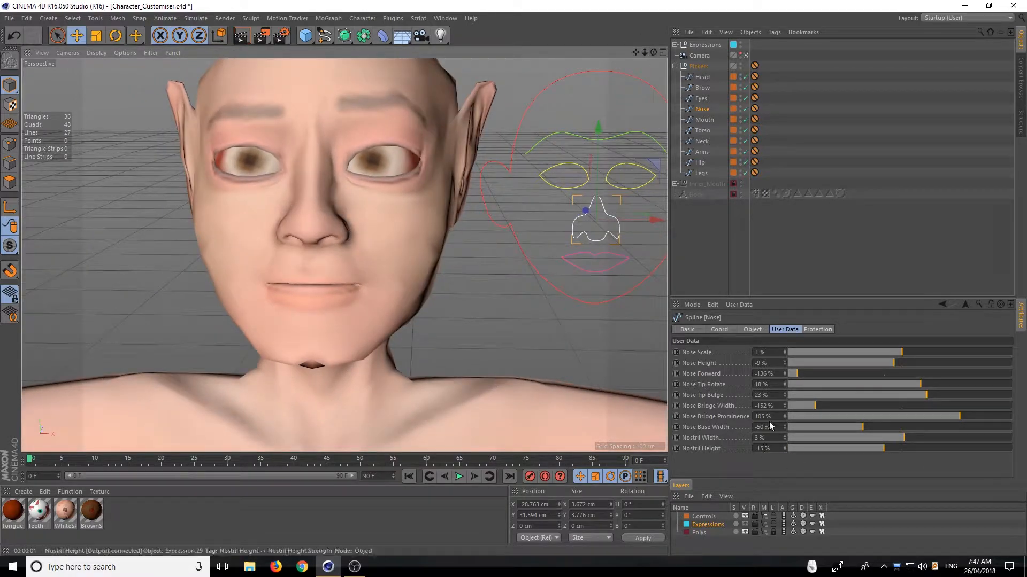
Switch to the Mouth picker and set Mouth Scale to -100%, Mouth Height to 26% and Lip Fullness to 3%
left_click(702, 119)
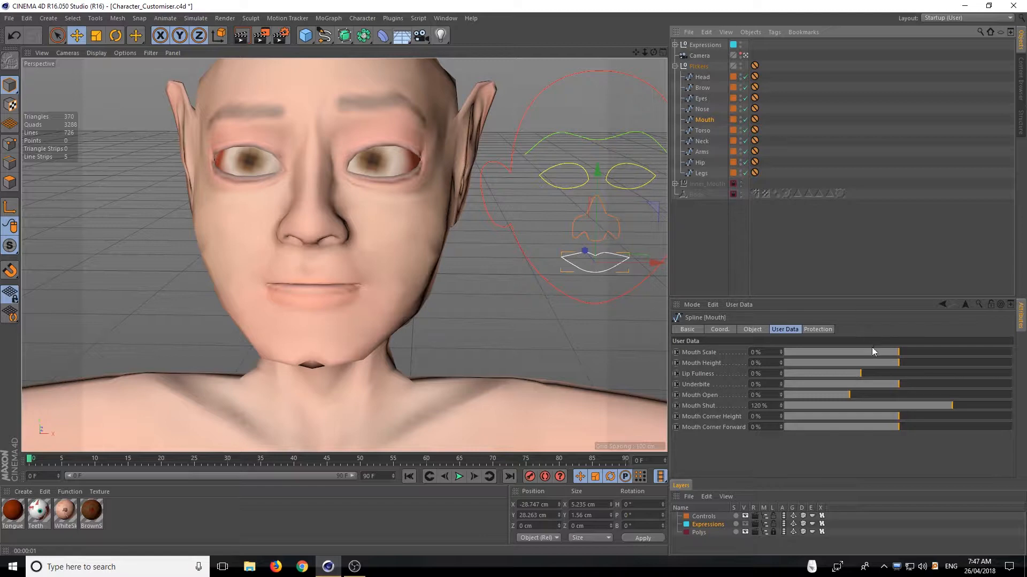
left_click_drag(899, 353, 1018, 362)
left_click_drag(879, 364, 866, 395)
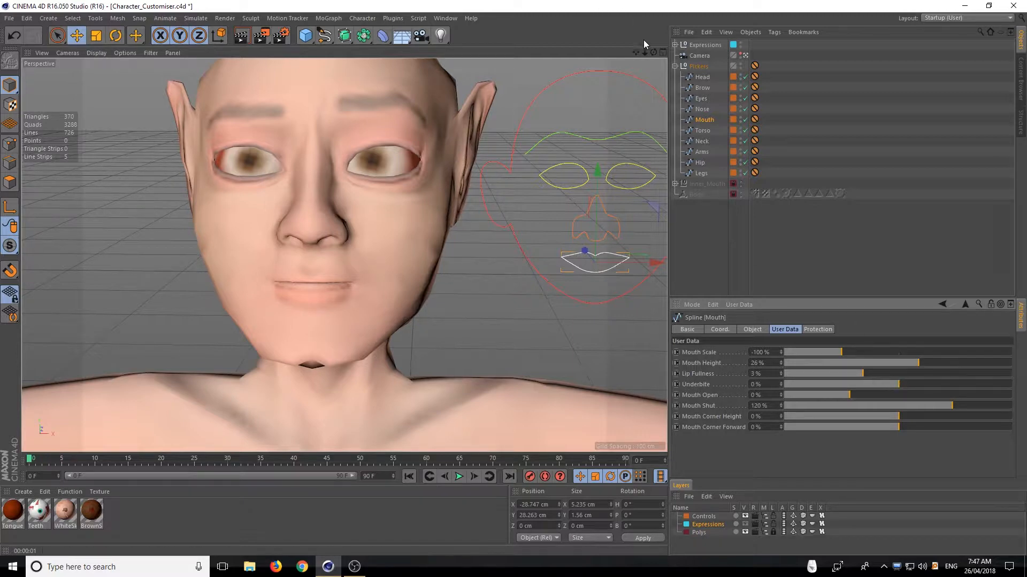
Test Underbite at -150% and 150% in profile and three-quarter view, and set it to -6%
left_click_drag(653, 53, 583, 55)
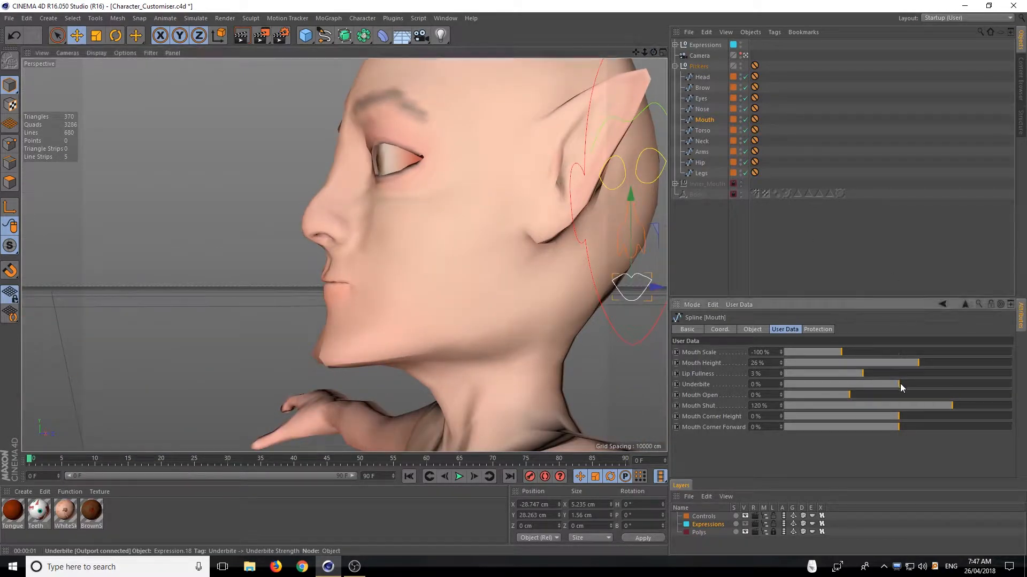
left_click_drag(900, 384, 672, 404)
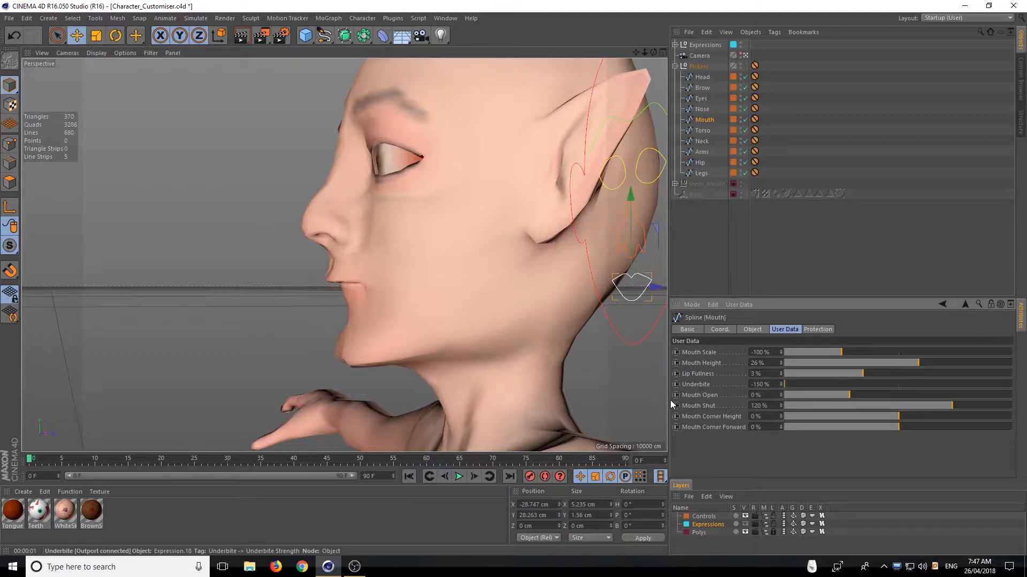
left_click_drag(770, 405, 1024, 393)
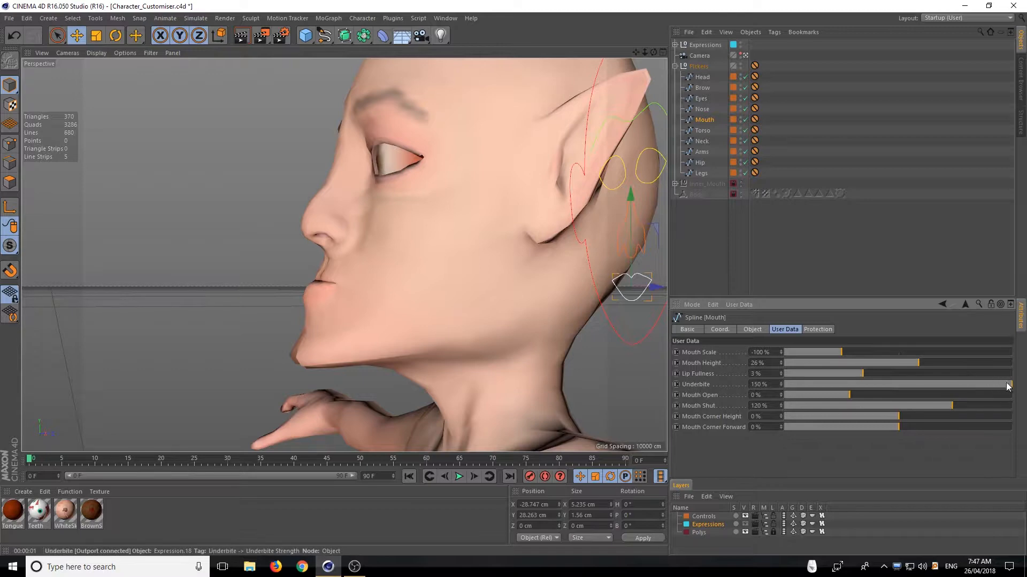
mouse_move(1005, 384)
left_mouse_down()
mouse_move(925, 383)
mouse_move(1024, 385)
left_mouse_up()
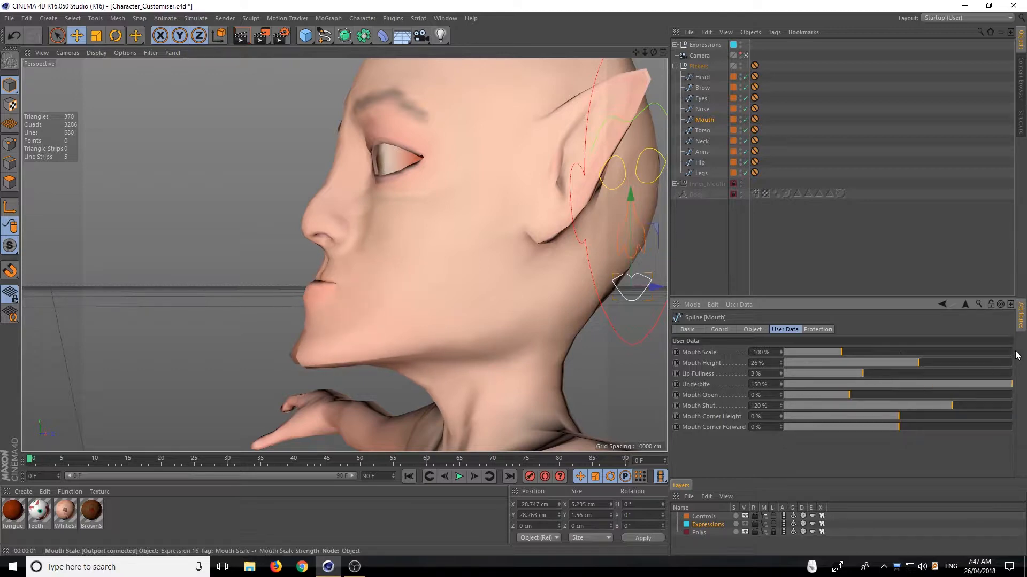
left_click_drag(651, 56, 344, 255)
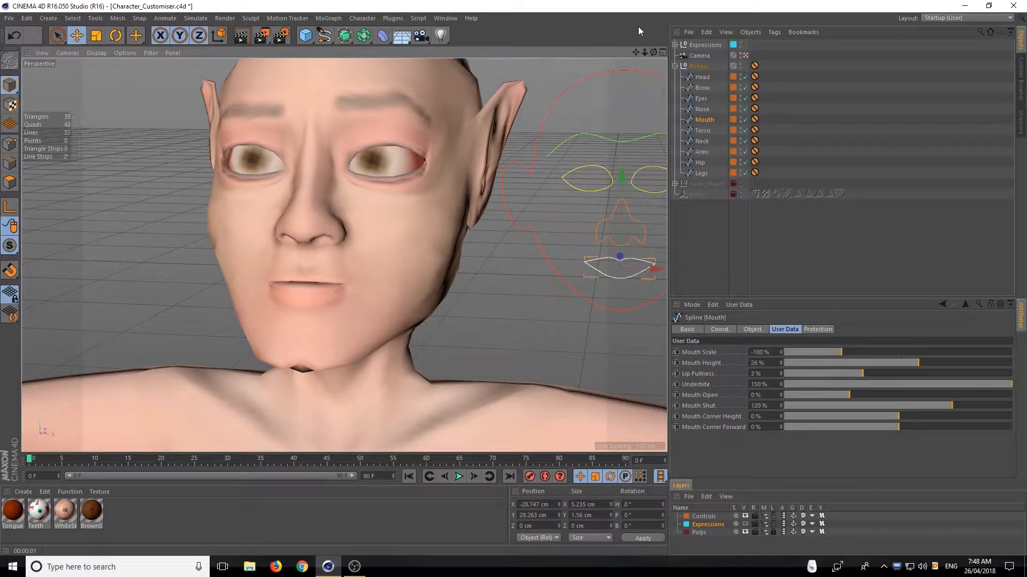
left_click_drag(967, 384, 893, 386)
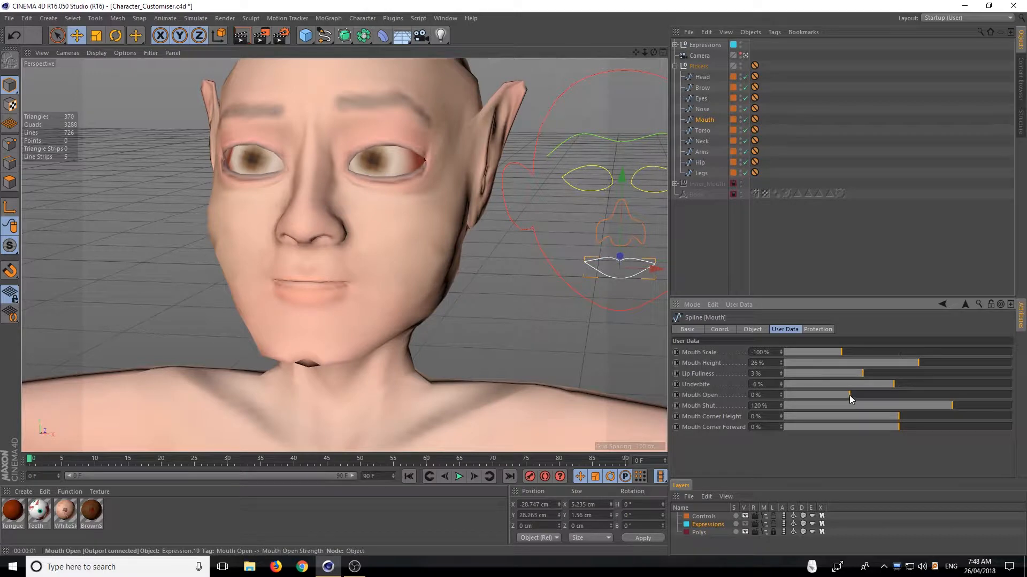
Try Mouth Shut at -95%, and set Mouth Shut to 98% and Mouth Open to -3%
mouse_move(849, 396)
left_mouse_down()
mouse_move(1008, 396)
mouse_move(778, 410)
mouse_move(1022, 396)
mouse_move(793, 396)
mouse_move(894, 395)
mouse_move(849, 396)
left_mouse_up()
left_click_drag(980, 406, 744, 386)
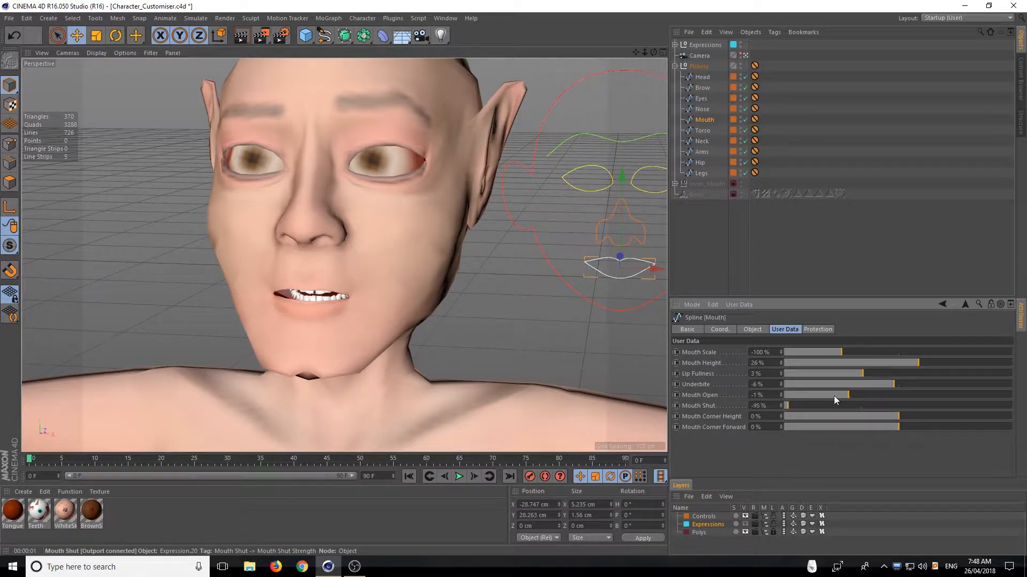
left_click_drag(834, 396, 935, 409)
mouse_move(859, 392)
left_mouse_down()
mouse_move(909, 404)
mouse_move(830, 395)
mouse_move(846, 400)
left_mouse_up()
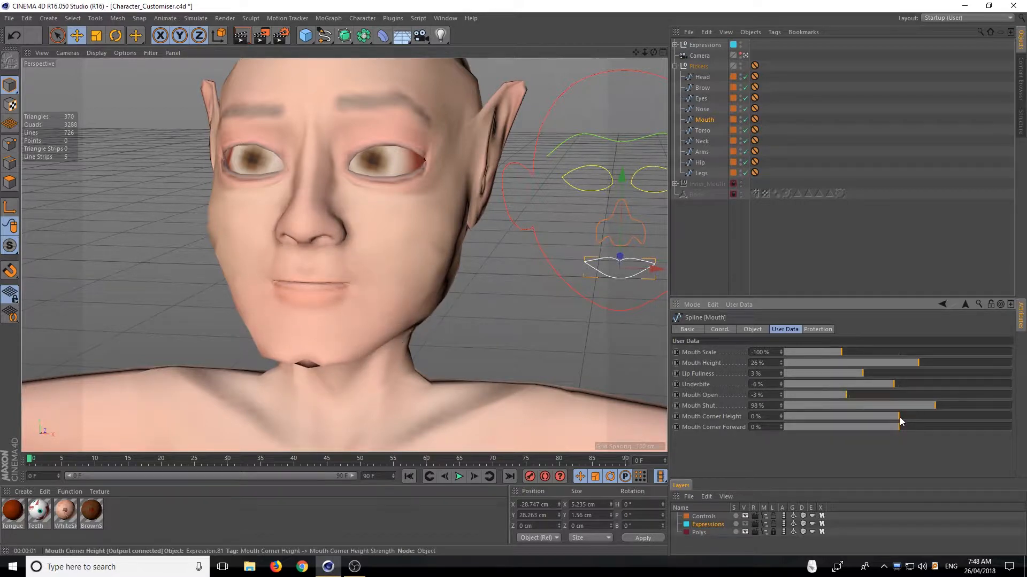
Try Mouth Corner Height at -5%, set Mouth Corner Forward to 150%, and raise Mouth Corner Height to 49% in profile
mouse_move(654, 52)
left_mouse_down()
mouse_move(588, 91)
mouse_move(653, 52)
left_mouse_up()
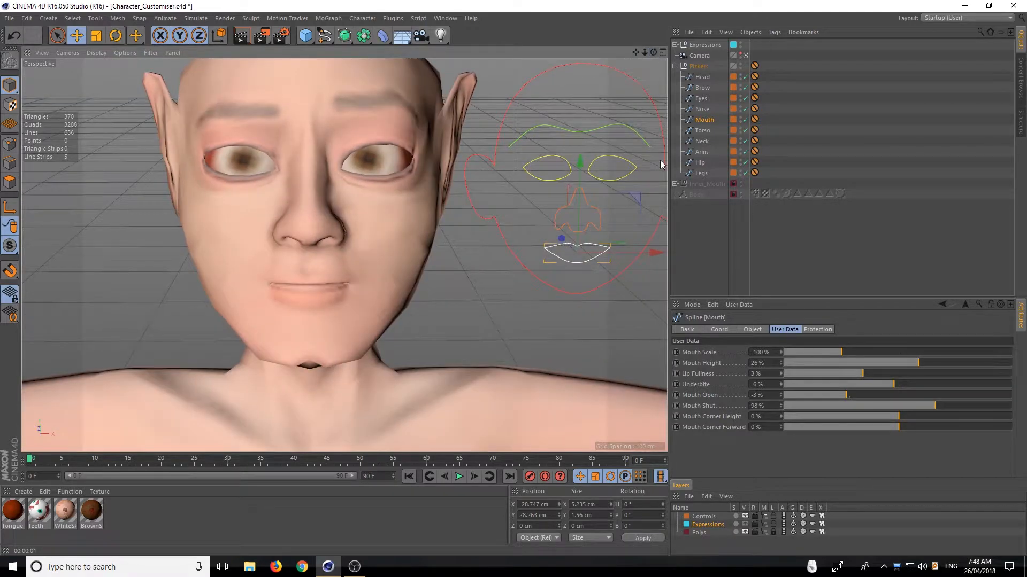
mouse_move(899, 416)
left_mouse_down()
mouse_move(987, 403)
mouse_move(831, 410)
mouse_move(895, 417)
left_mouse_up()
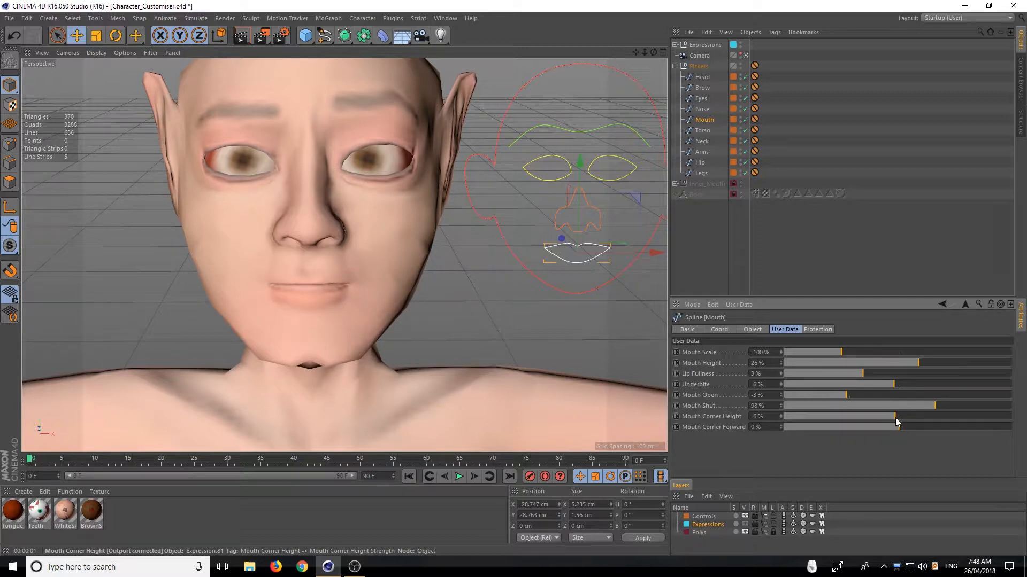
left_click_drag(653, 53, 534, 34)
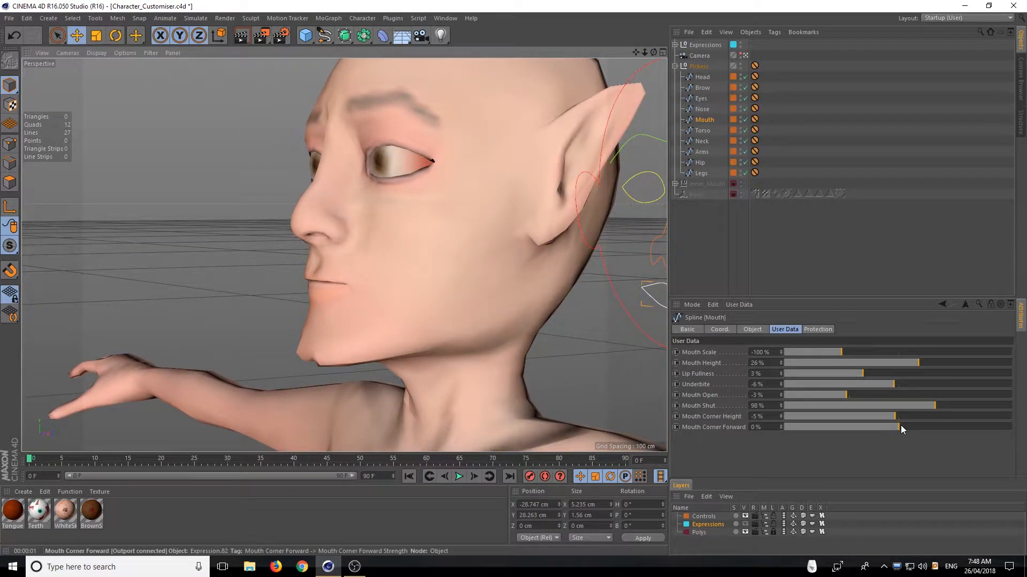
left_click_drag(901, 427, 1016, 422)
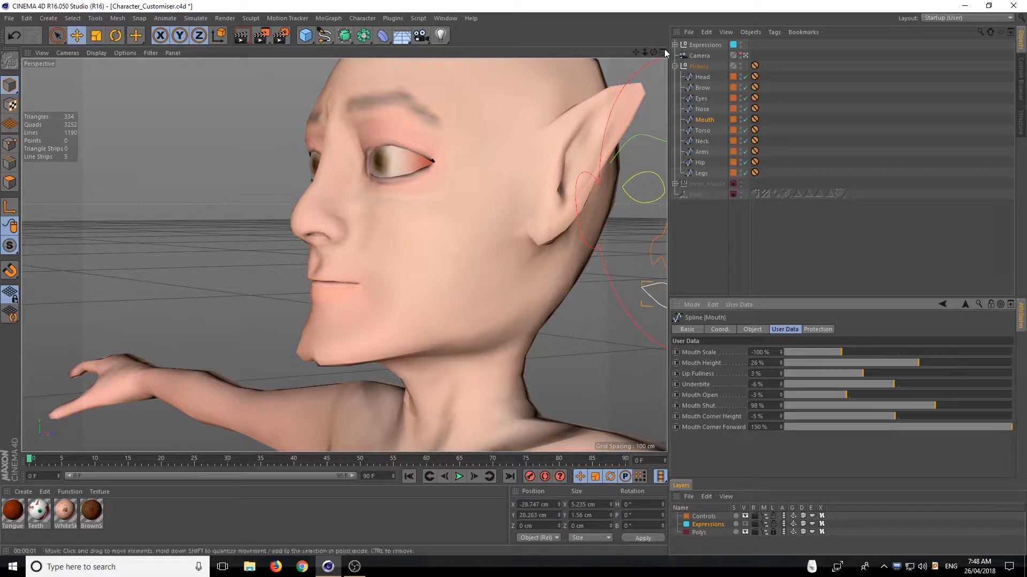
left_click_drag(654, 53, 619, 42)
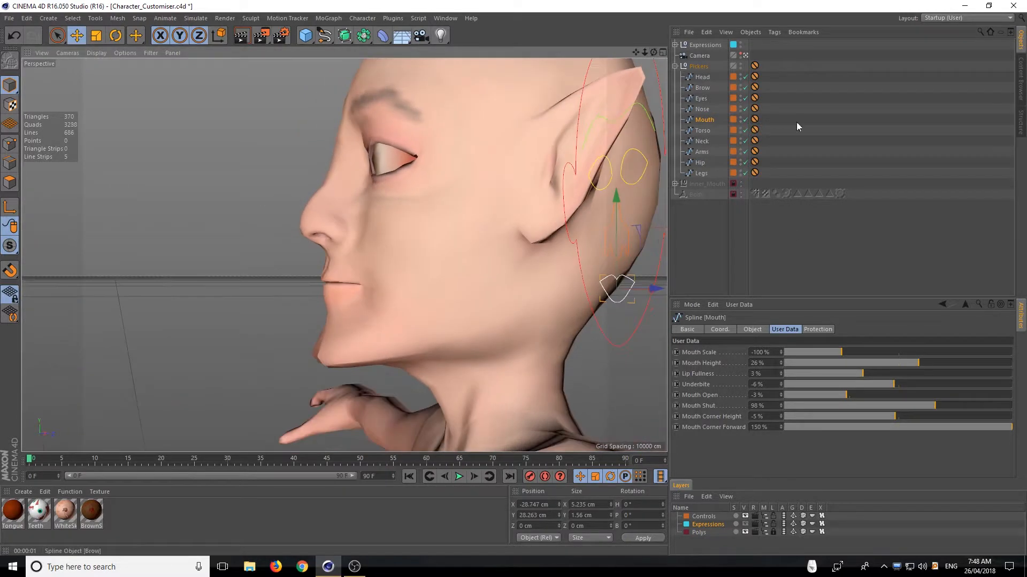
left_click_drag(894, 416, 1025, 431)
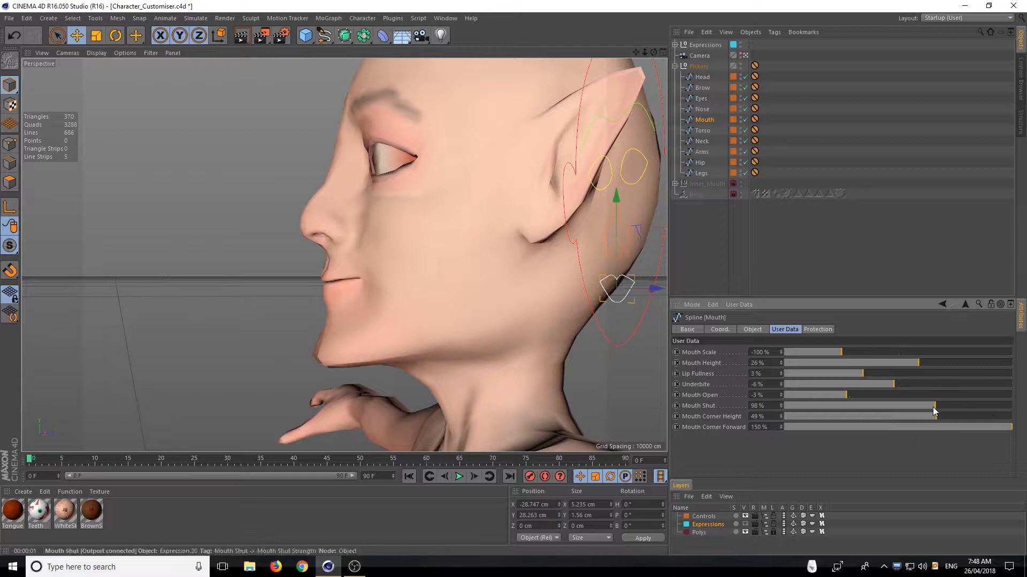
Part the lips with Mouth Shut at -33% and Mouth Open at 23%, and set Mouth Scale to -7%
left_click_drag(925, 411, 874, 420)
mouse_move(1004, 427)
left_mouse_down()
mouse_move(831, 427)
mouse_move(1018, 427)
left_mouse_up()
mouse_move(654, 52)
left_mouse_down()
mouse_move(775, 81)
mouse_move(655, 42)
left_mouse_up()
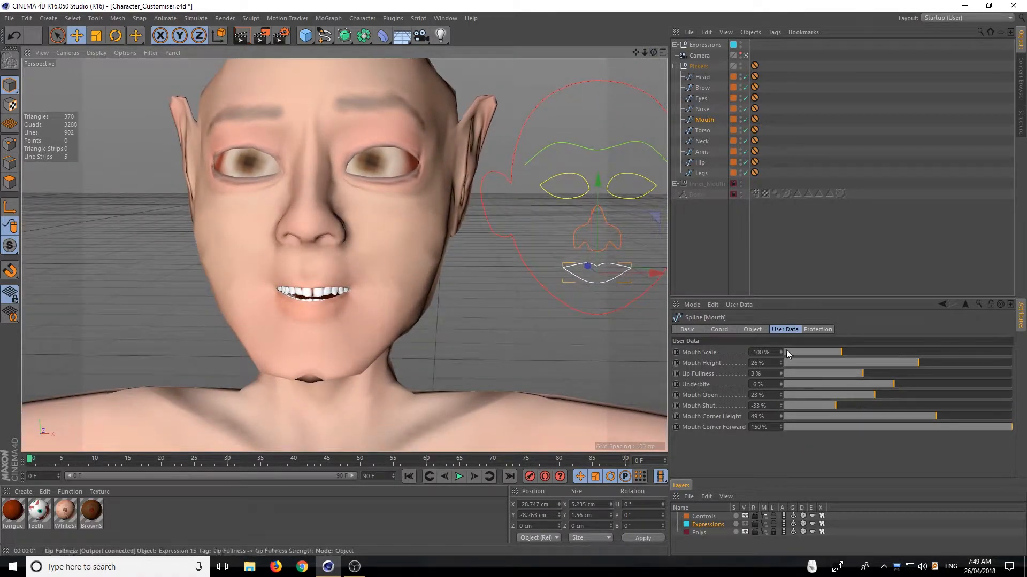
left_click_drag(838, 347, 894, 346)
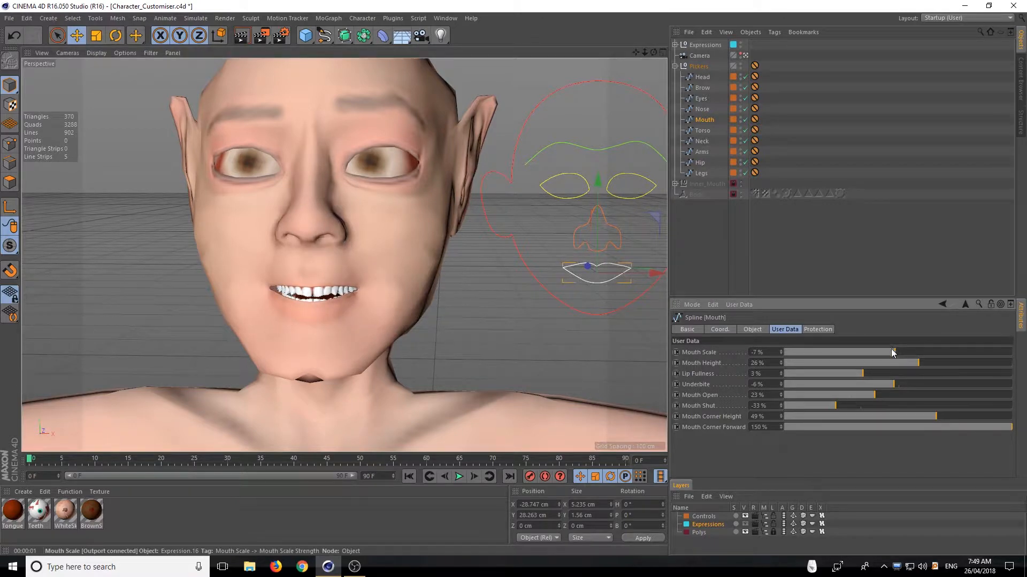
Set Mouth Shut to 112%, Mouth Open to -6% and Mouth Corner Height to -20%
left_click_drag(880, 397, 946, 405)
left_click_drag(864, 395, 842, 397)
left_click_drag(918, 412, 882, 416)
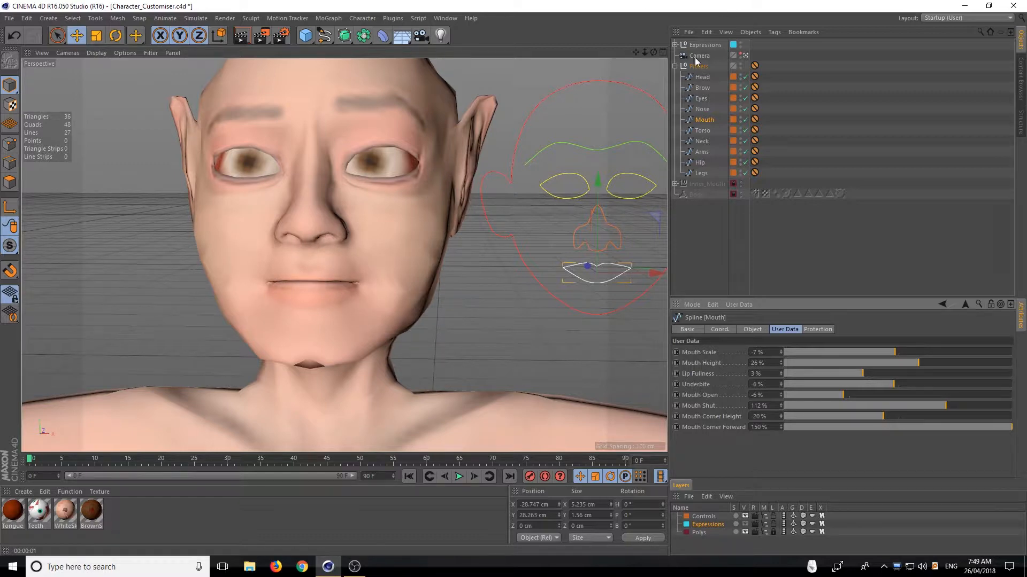
Select the Torso picker to bring up its user data, with the character's torso in view
left_click(701, 132)
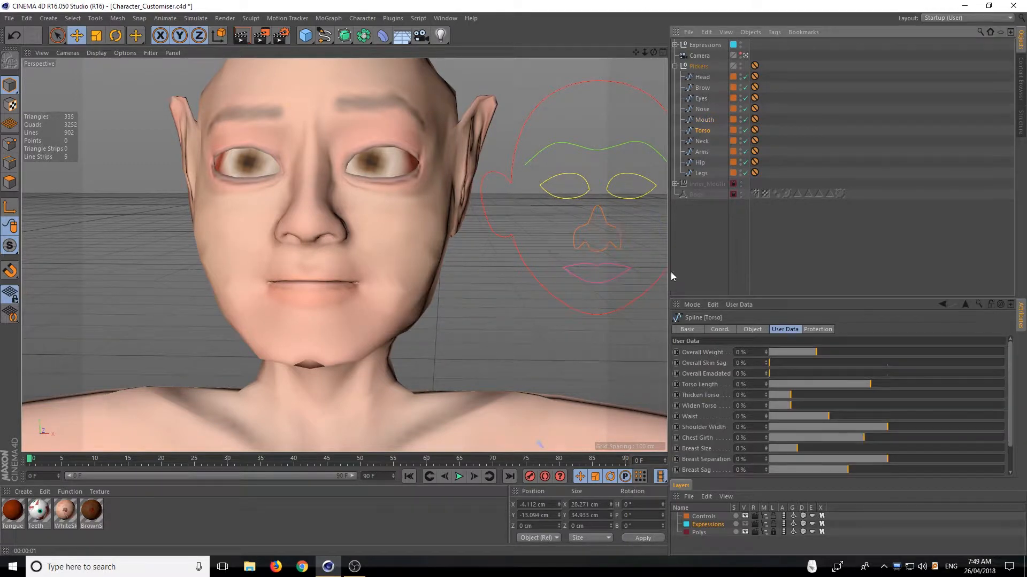
right_click(516, 359)
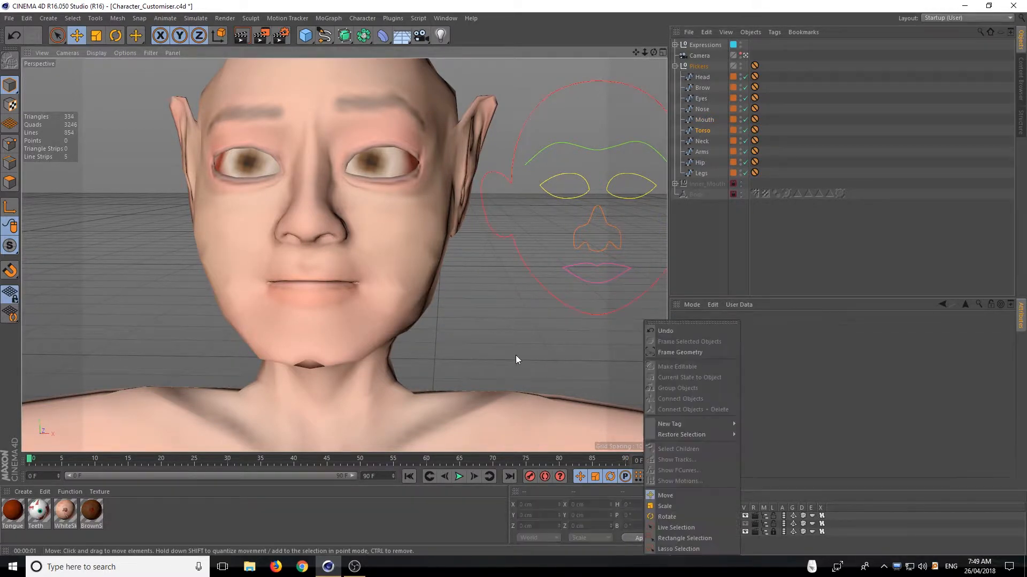
left_click(515, 355)
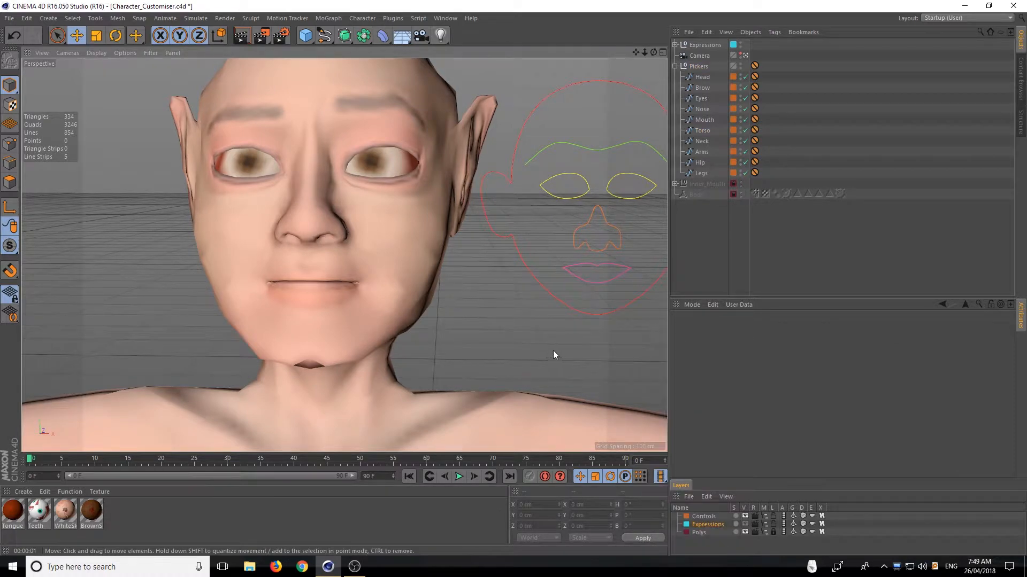
right_click_drag(553, 351, 309, 384, "alt")
middle_click_drag(553, 351, 477, 91, "alt")
right_click_drag(477, 91, 455, 107, "alt")
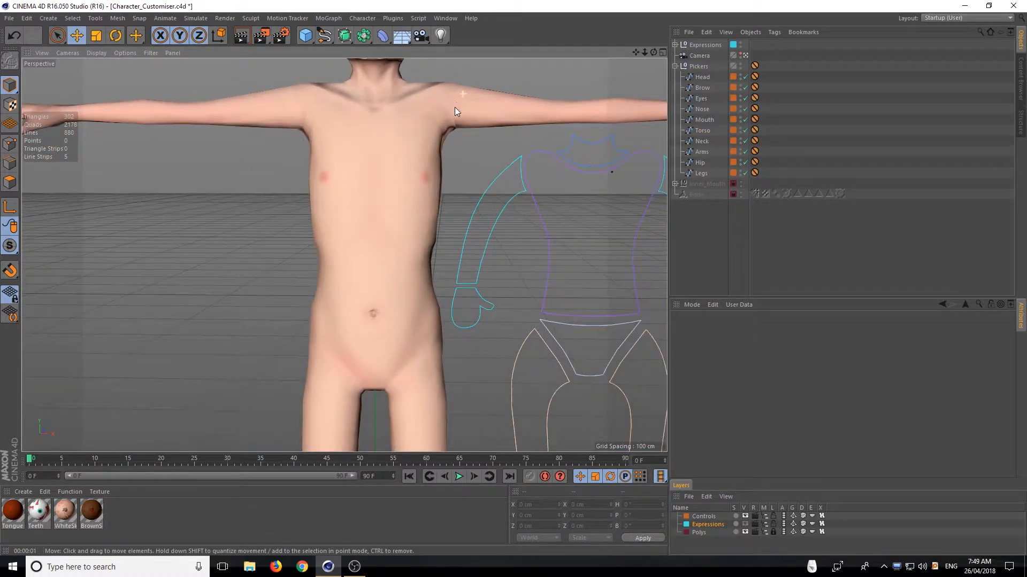
middle_click_drag(568, 118, 518, 140, "alt")
left_click(702, 131)
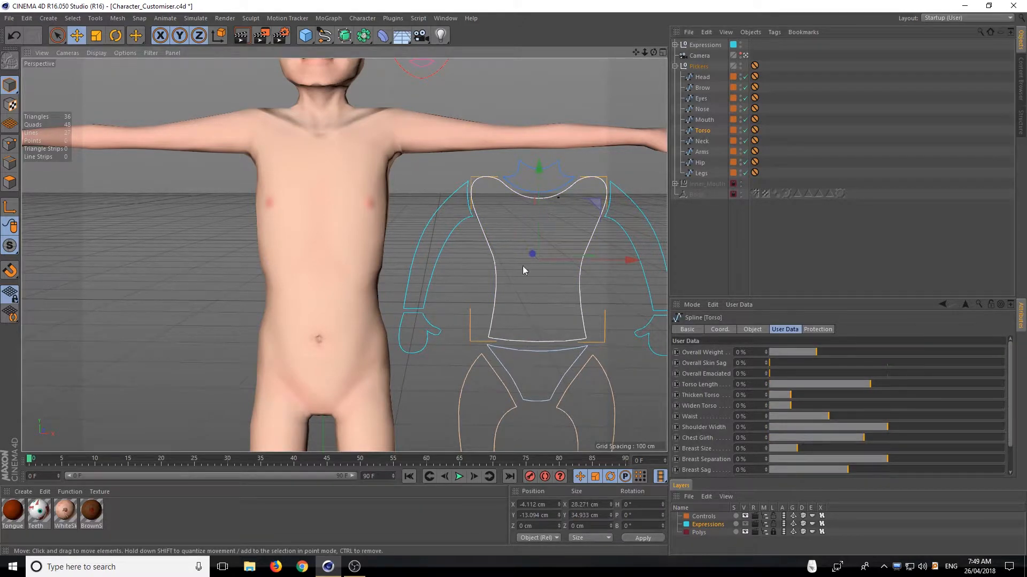
Test the Torso picker's Overall Weight at 200% on the full body, and reduce it to 114%
scroll(328, 305, "down", 8)
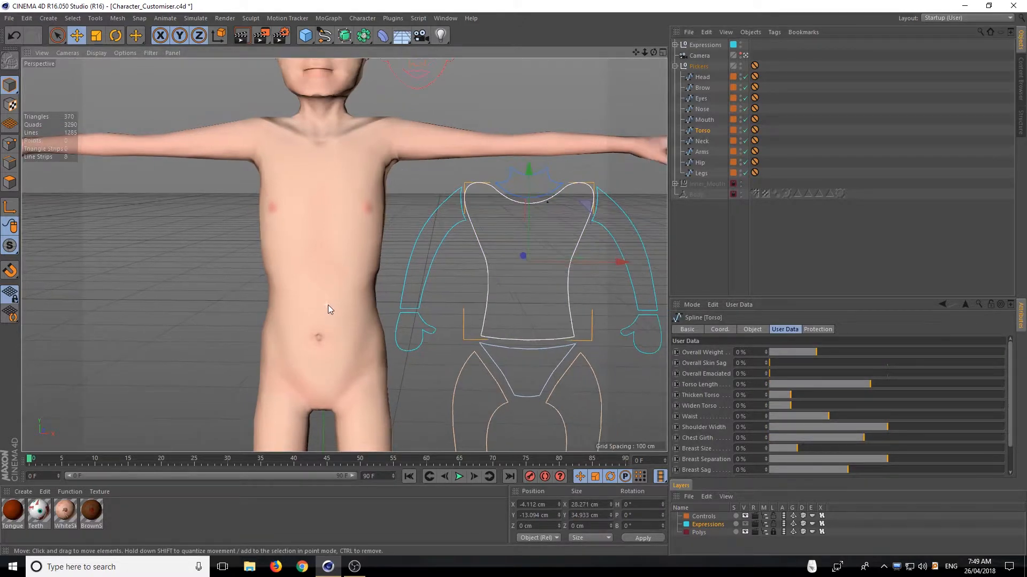
scroll(390, 253, "down", 6)
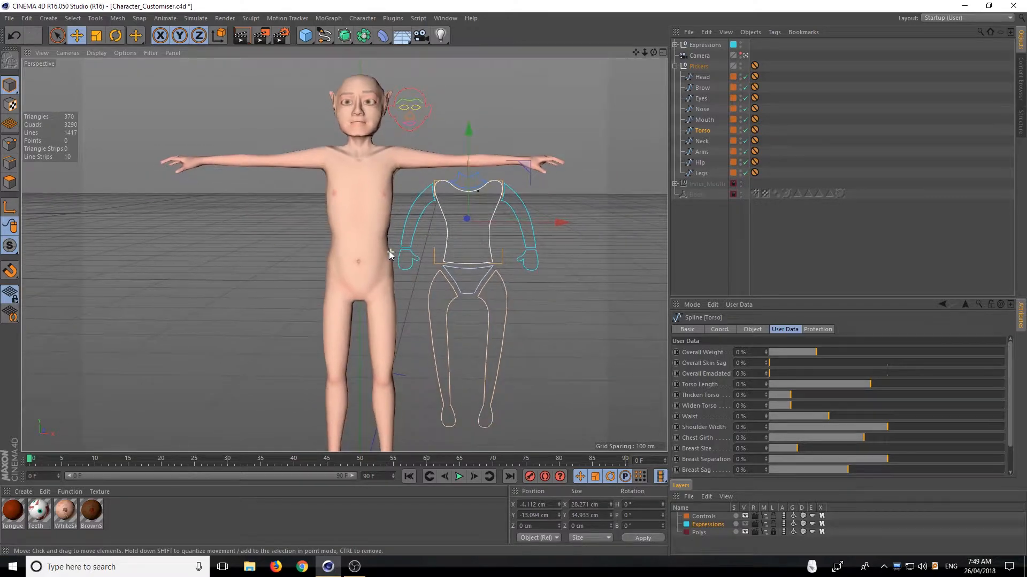
middle_click_drag(389, 270, 383, 251, "alt")
scroll(382, 253, "down", 1)
left_click_drag(378, 257, 380, 241, "alt")
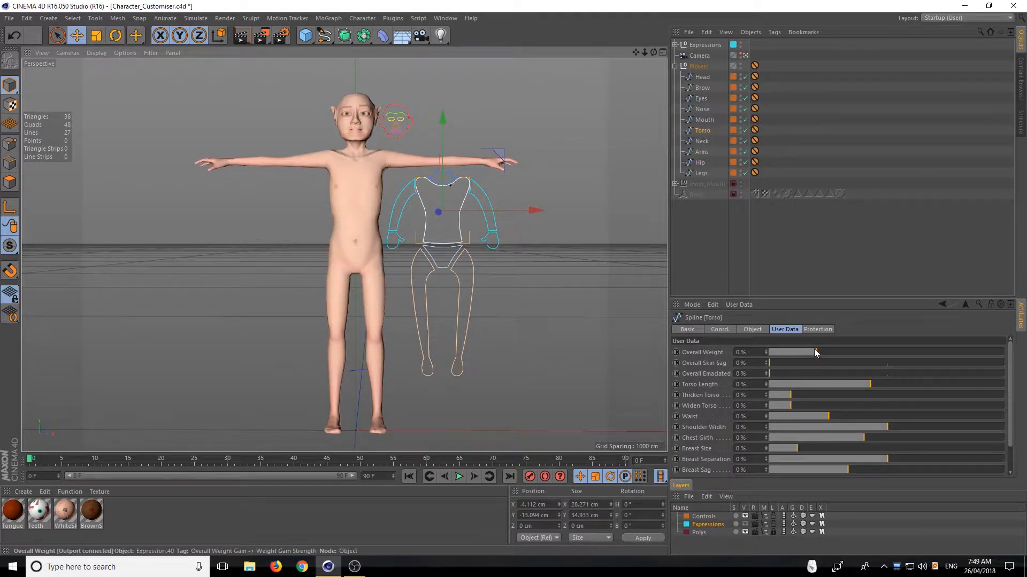
left_click_drag(826, 349, 1025, 363)
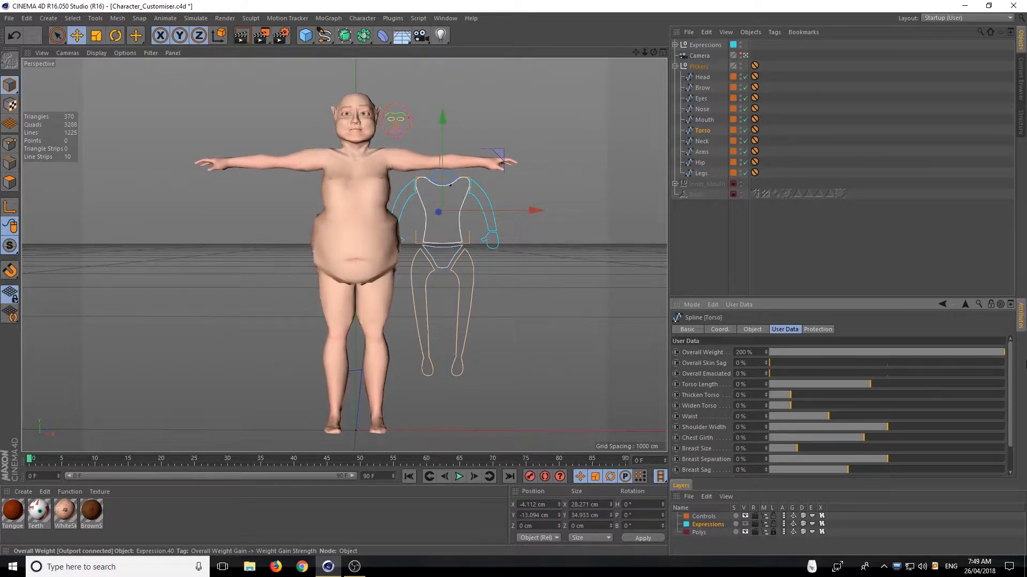
mouse_move(466, 324)
left_mouse_down("alt")
mouse_move(592, 320)
mouse_move(464, 319)
left_mouse_up("alt")
mouse_move(925, 352)
left_mouse_down()
mouse_move(967, 353)
mouse_move(861, 351)
mouse_move(955, 349)
mouse_move(924, 352)
left_mouse_up()
Try Overall Skin Sag at 14%, and set Overall Weight to 0%
left_click_drag(356, 238, 465, 253, "alt")
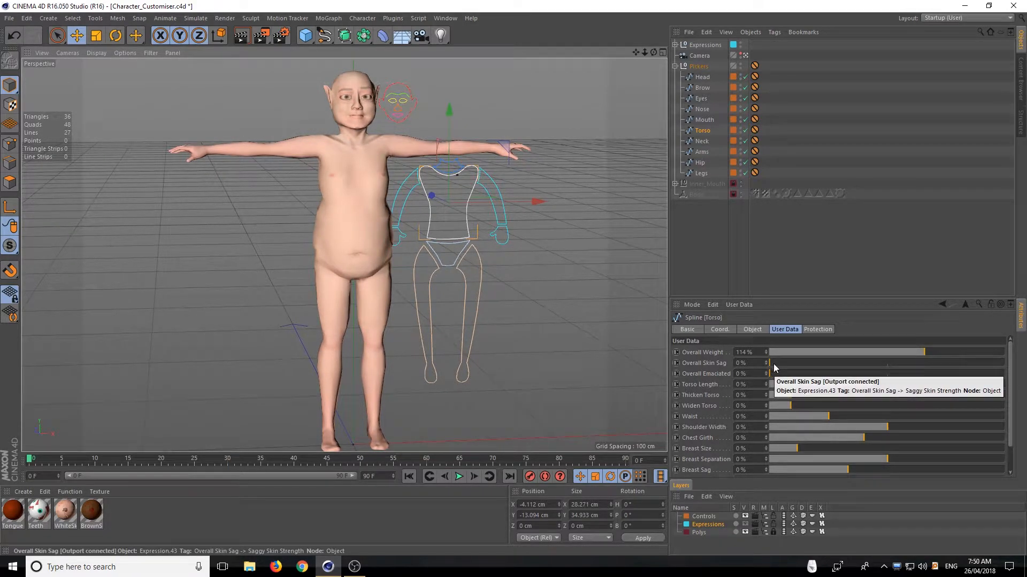
mouse_move(773, 364)
left_mouse_down()
mouse_move(1022, 353)
mouse_move(825, 364)
mouse_move(1026, 365)
mouse_move(706, 398)
mouse_move(875, 360)
mouse_move(966, 363)
mouse_move(984, 338)
mouse_move(1019, 354)
mouse_move(839, 354)
mouse_move(1004, 355)
mouse_move(790, 371)
left_mouse_up()
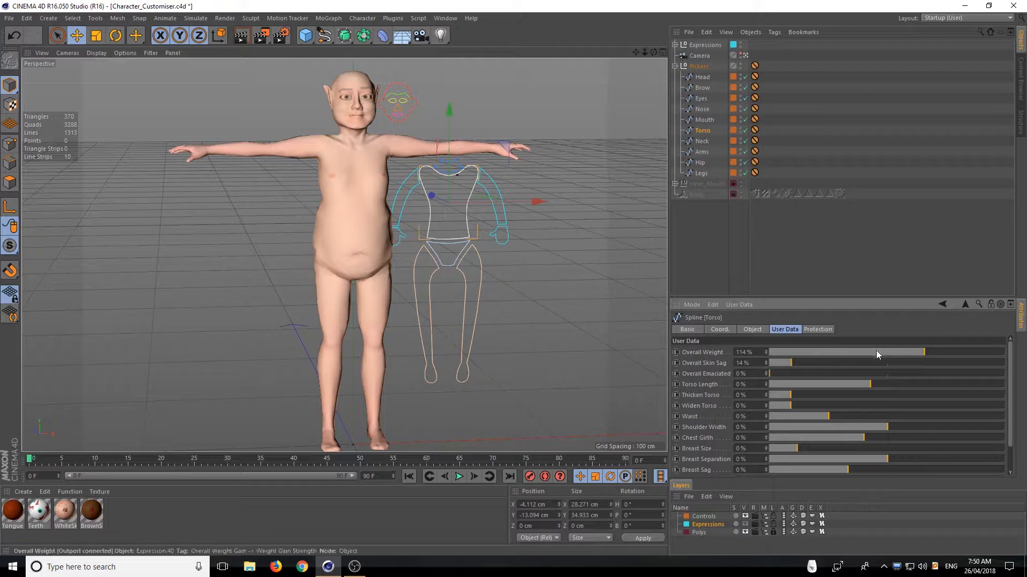
left_click_drag(876, 351, 820, 356)
left_click(741, 352)
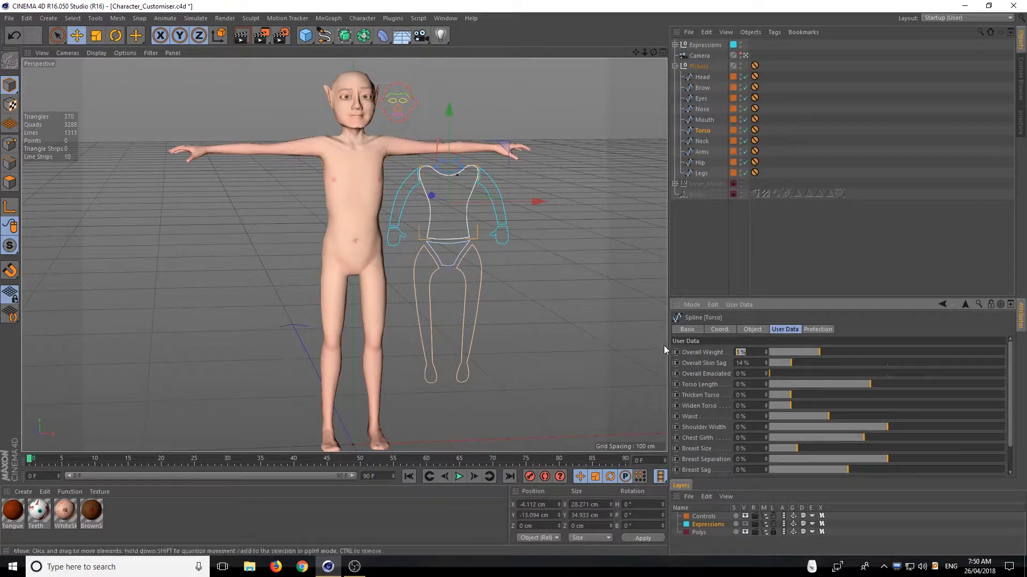
type("0")
key("Return")
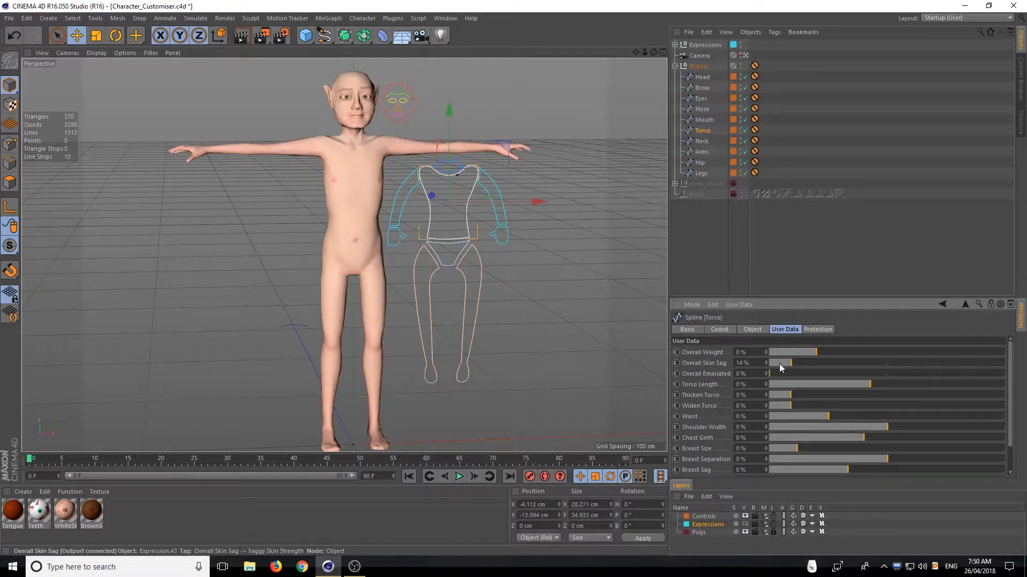
Test Overall Emaciated at 150% together with Overall Weight at -50%, and return Overall Weight to 0%
left_click_drag(772, 373, 1005, 373)
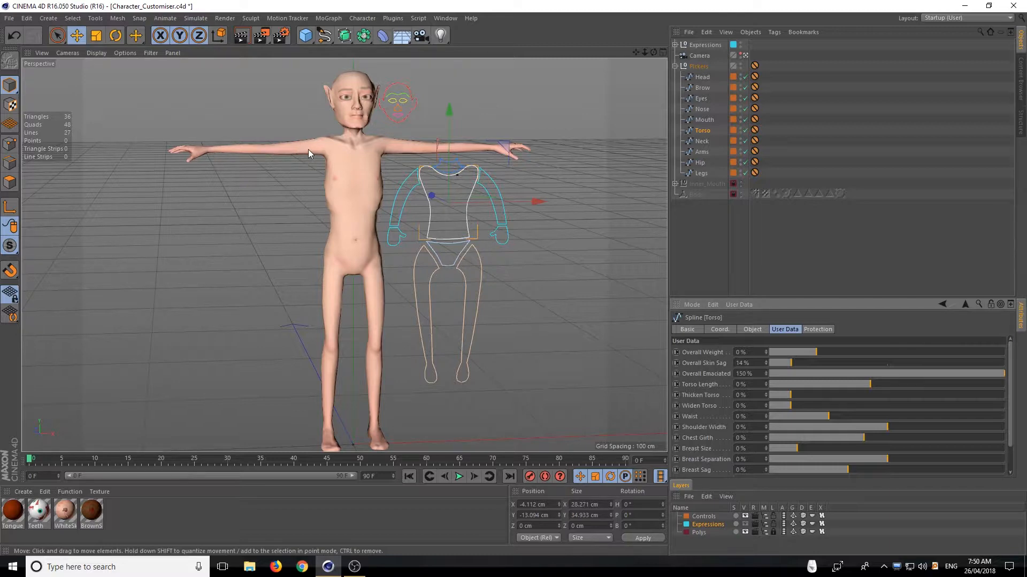
left_click_drag(811, 350, 719, 336)
left_click(808, 351)
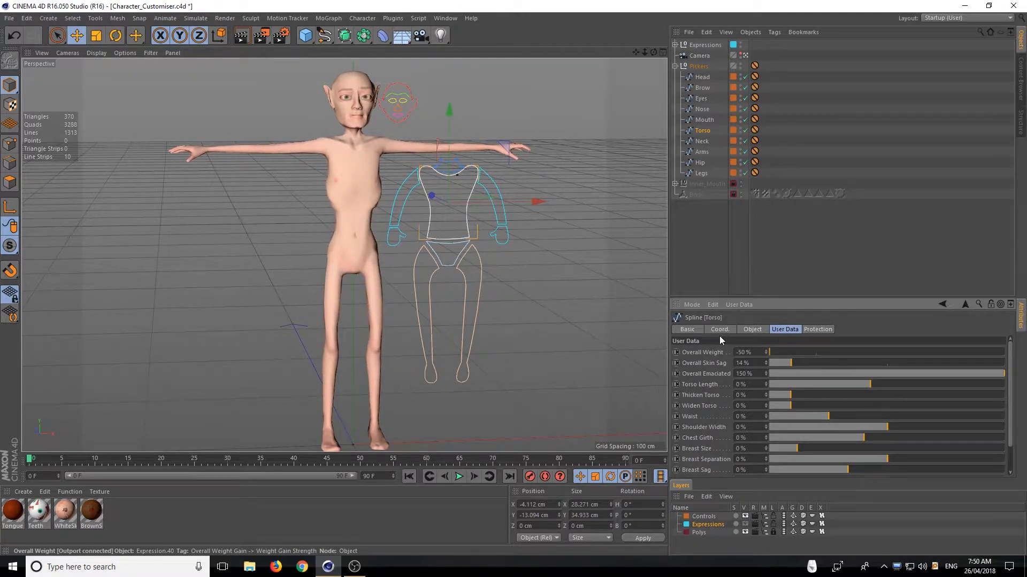
left_click_drag(653, 53, 657, 73)
left_click_drag(784, 353, 817, 356)
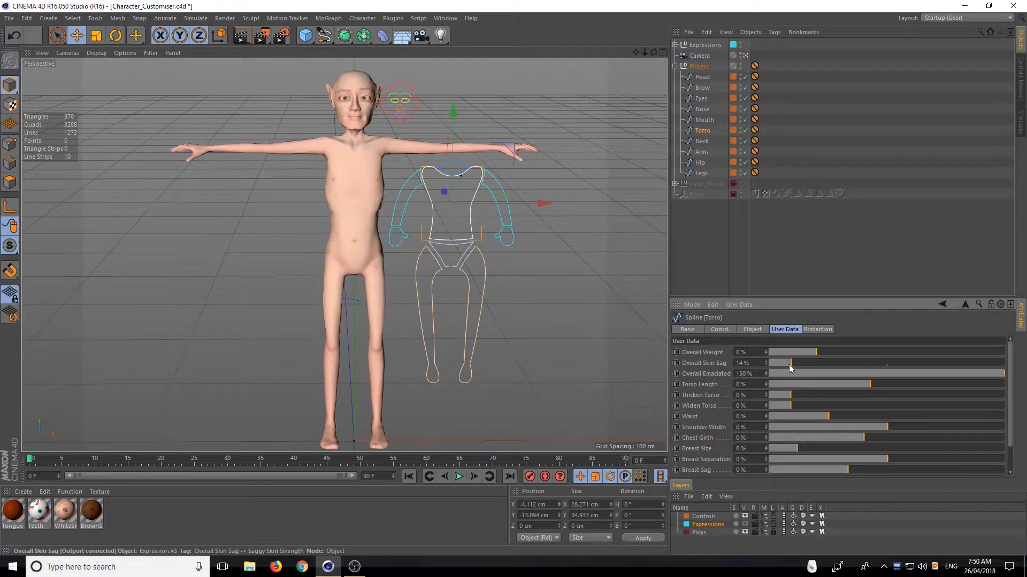
Reset Overall Weight, Overall Skin Sag and Overall Emaciated together to their default values
left_click(701, 352)
left_click(704, 371, "shift")
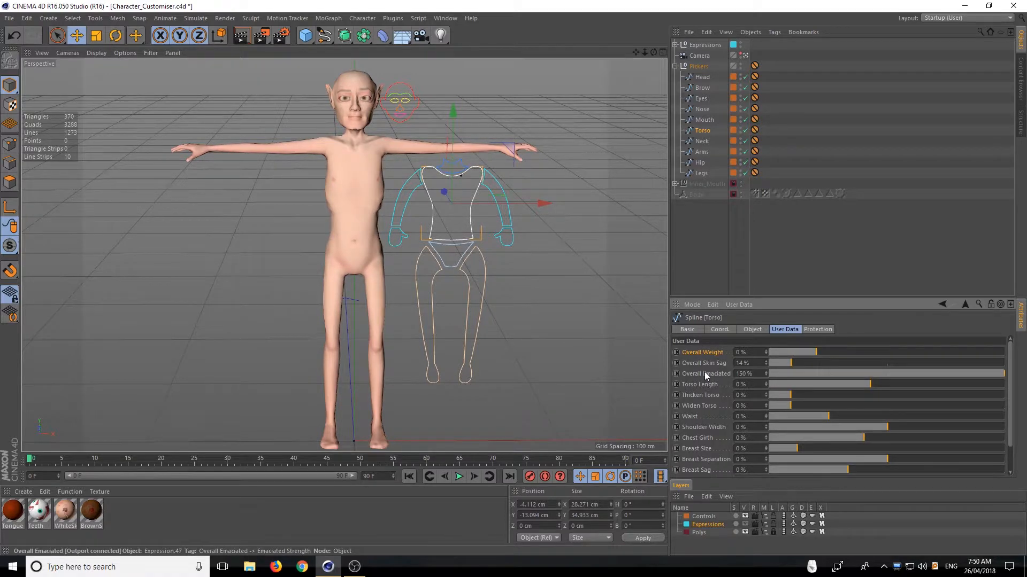
right_click(704, 371)
left_click(738, 448)
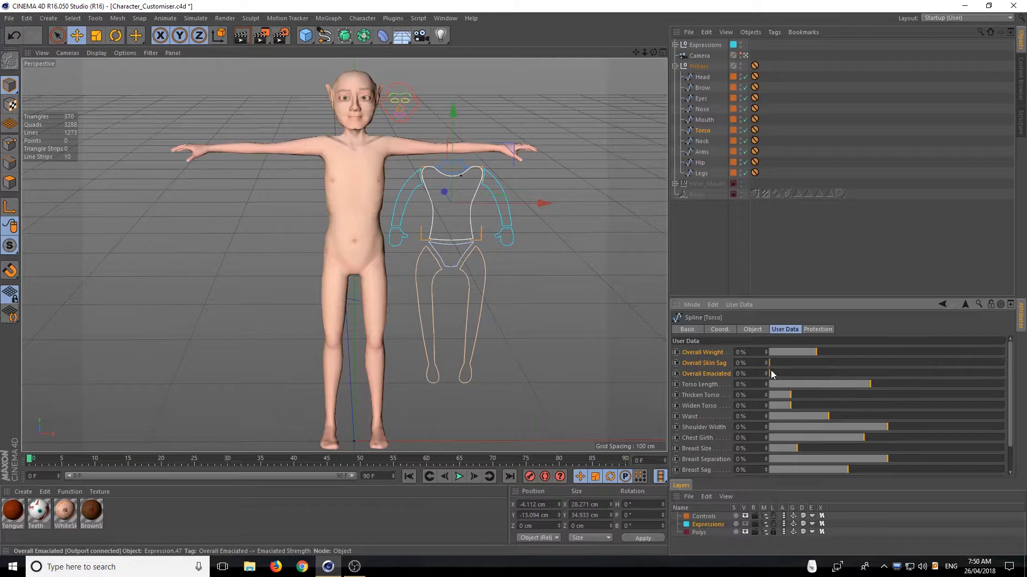
Test Torso Length at -45% and 143%, and inspect the teeth around the neck up close
left_click(704, 386)
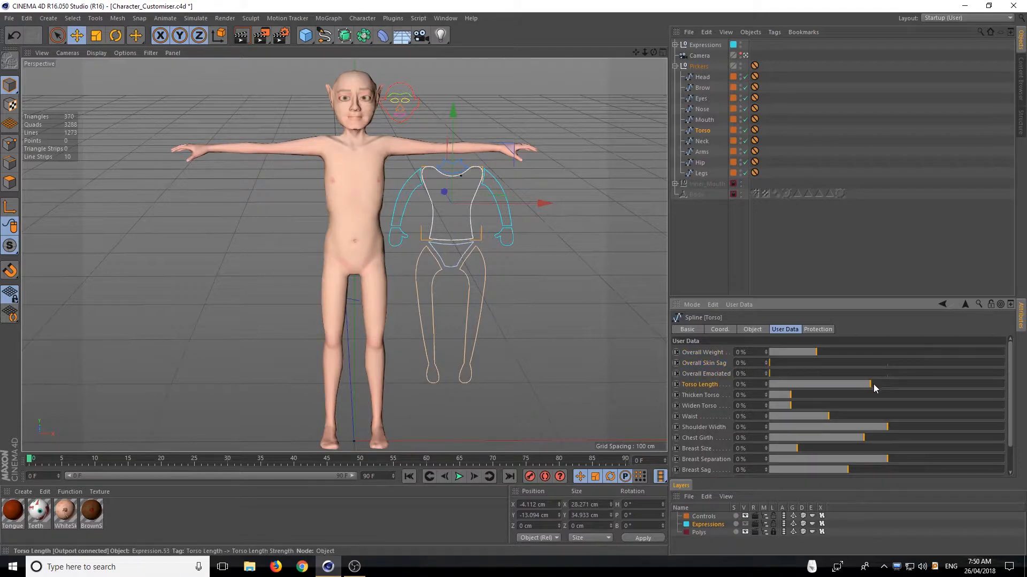
left_click_drag(874, 384, 840, 377)
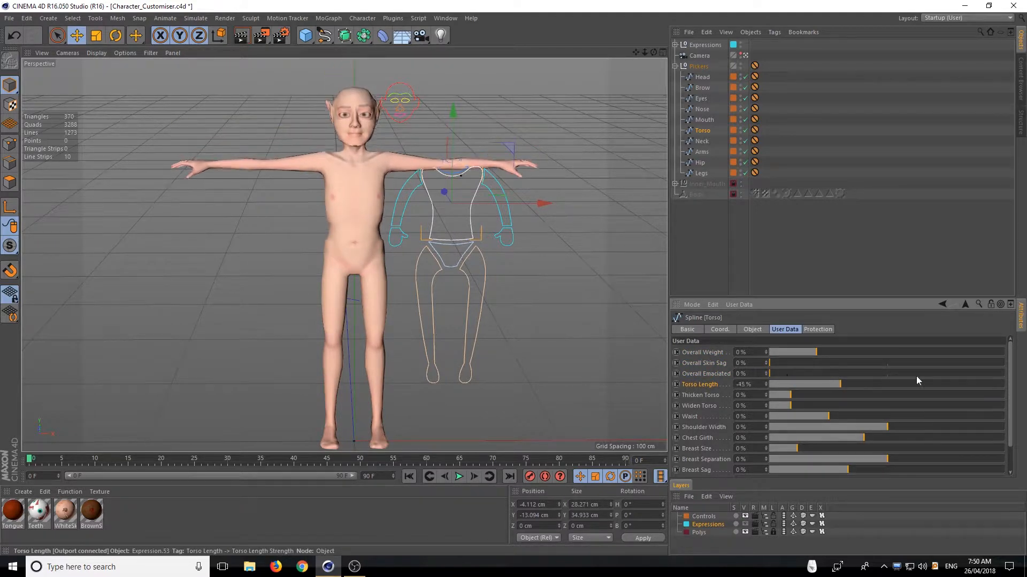
left_click_drag(917, 377, 967, 385)
scroll(352, 119, "up", 3)
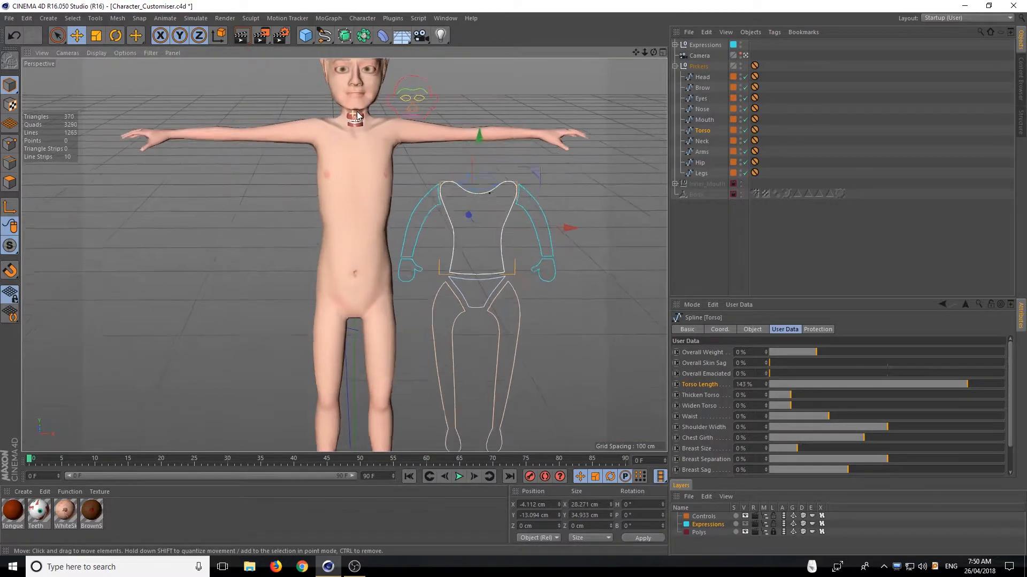
scroll(358, 116, "up", 8)
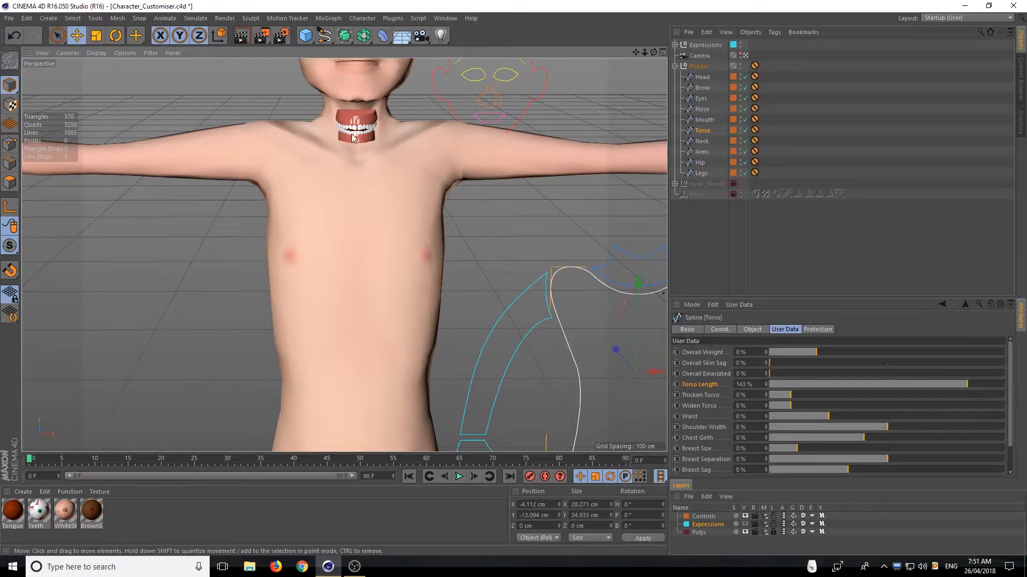
scroll(361, 140, "down", 1)
left_click_drag(653, 52, 595, 46)
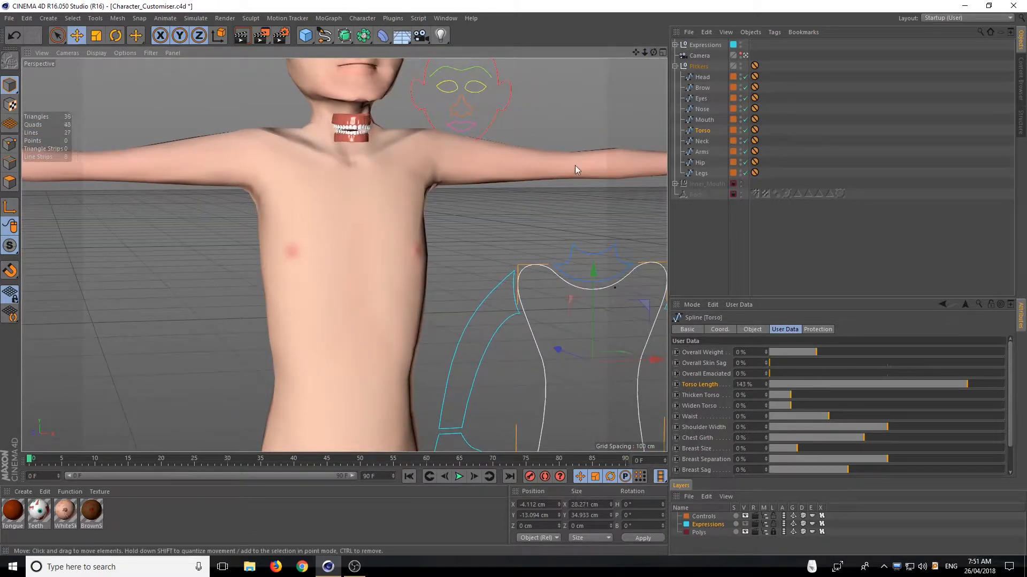
Unlock the Polys layer, try raising the Inner_Mouth null, and hide that null in the viewport
left_click(697, 534)
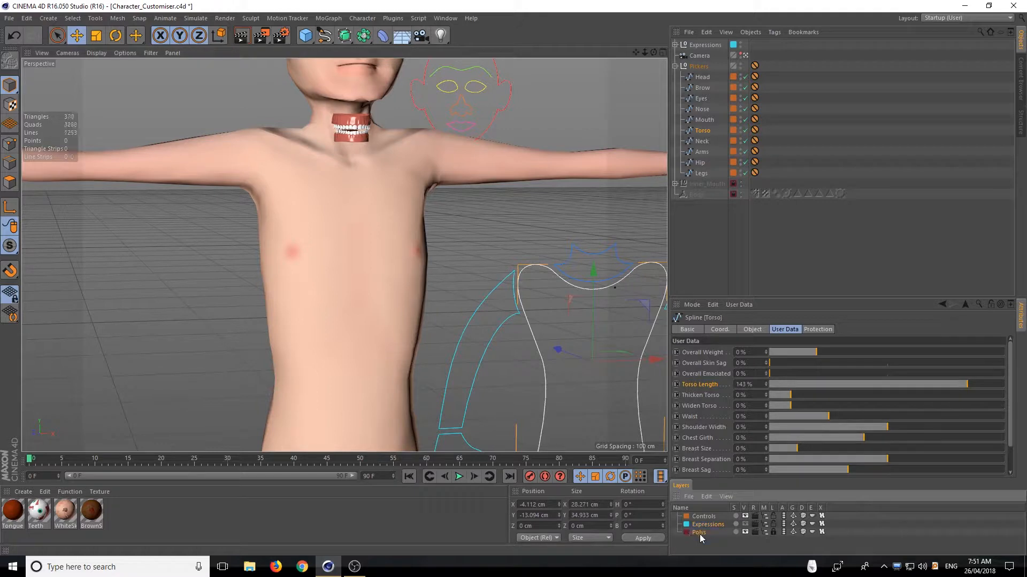
left_click(773, 532)
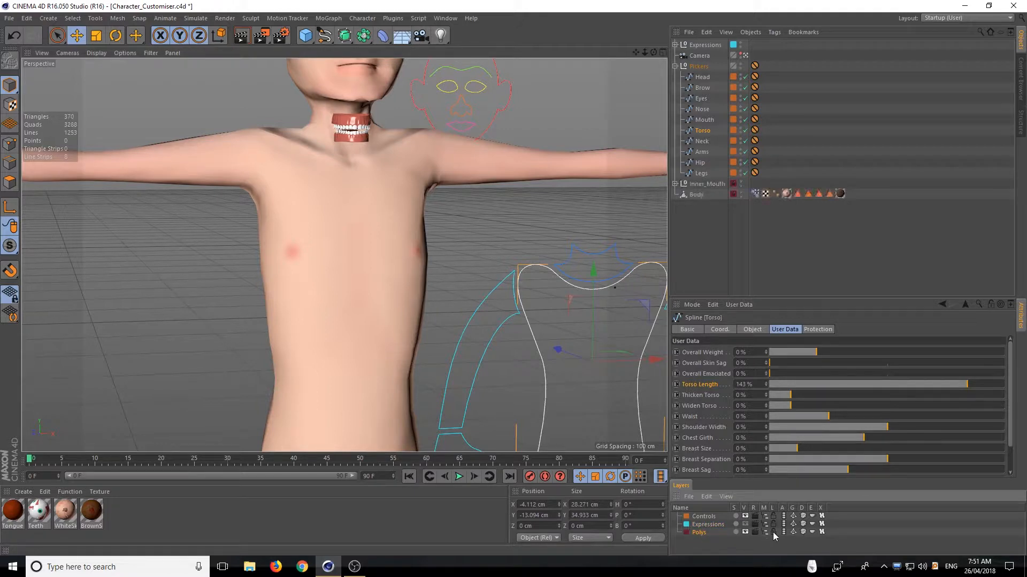
left_click(706, 184)
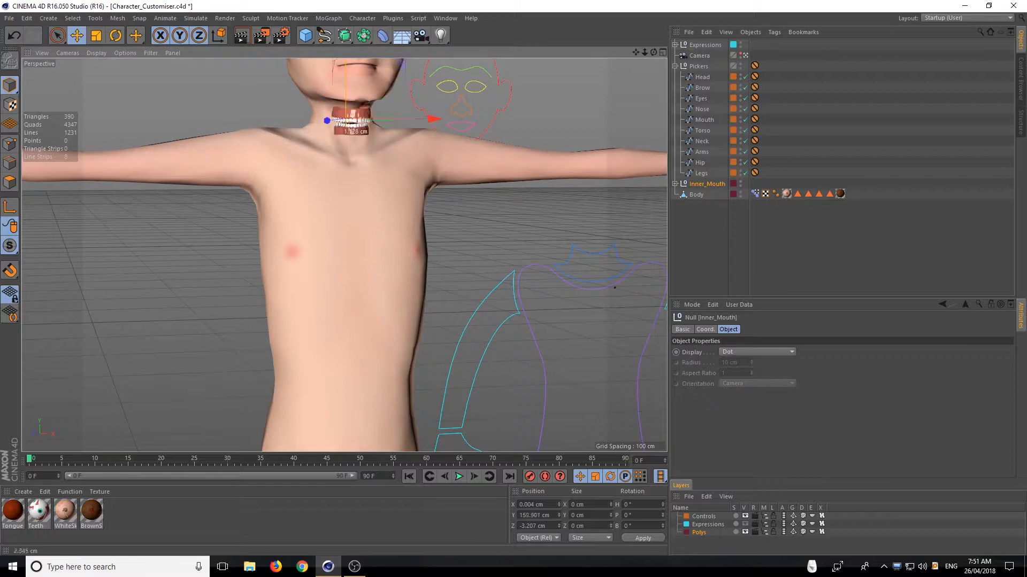
left_click_drag(346, 85, 406, 60)
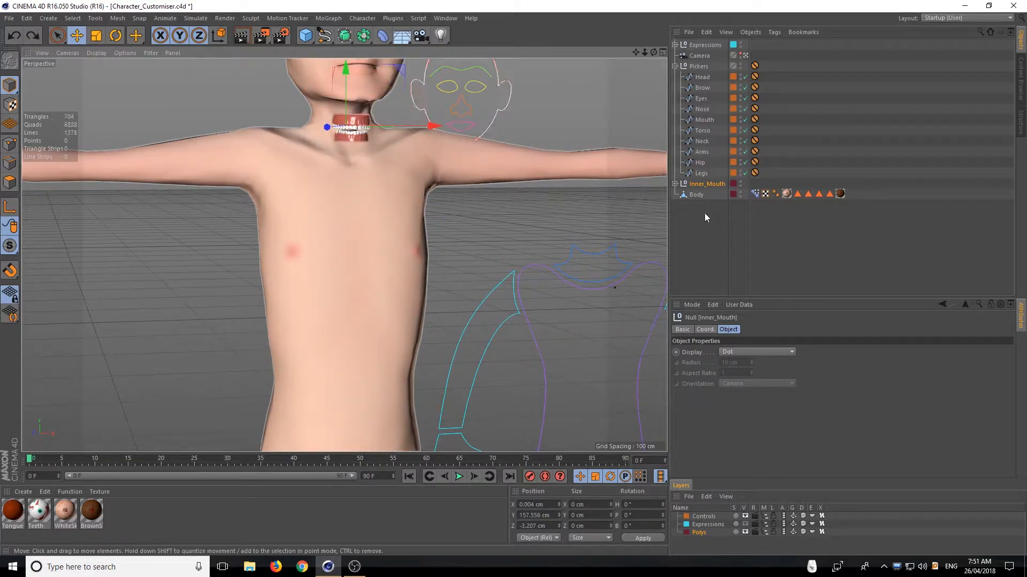
left_click(740, 183)
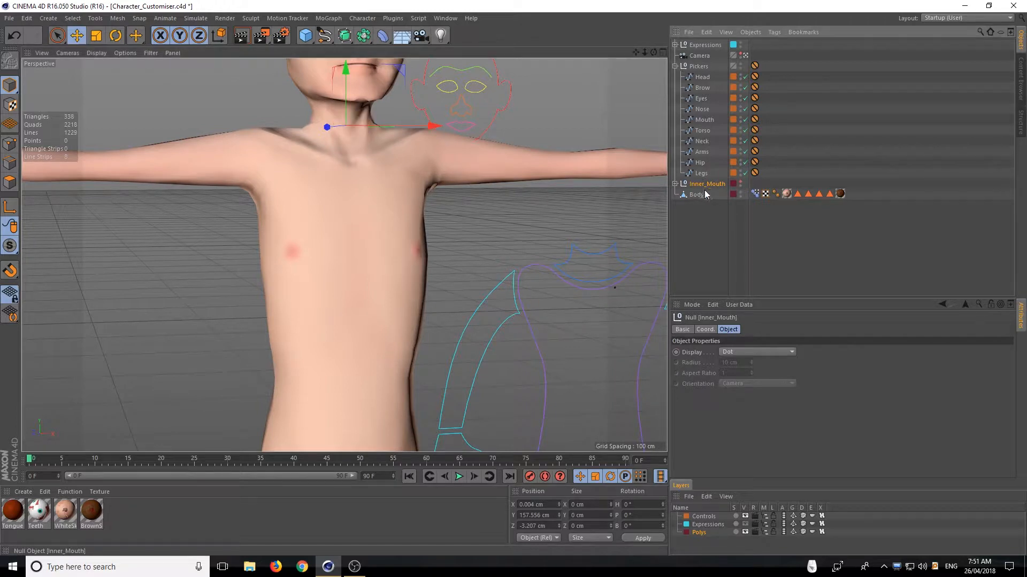
Check the Pose Morph tag's sliders on the Body object, and lock the Polys layer
left_click(754, 193)
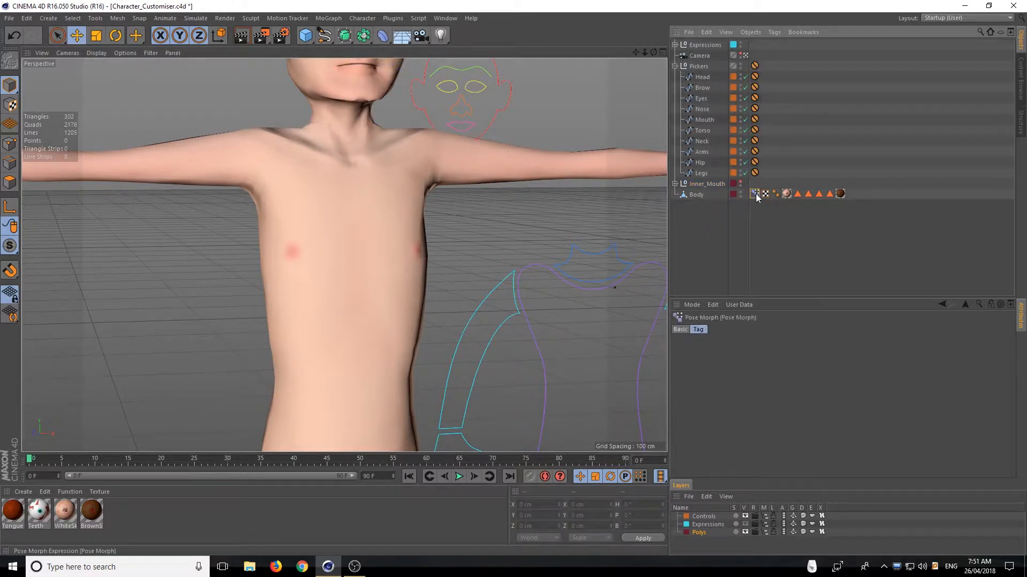
left_click(770, 252)
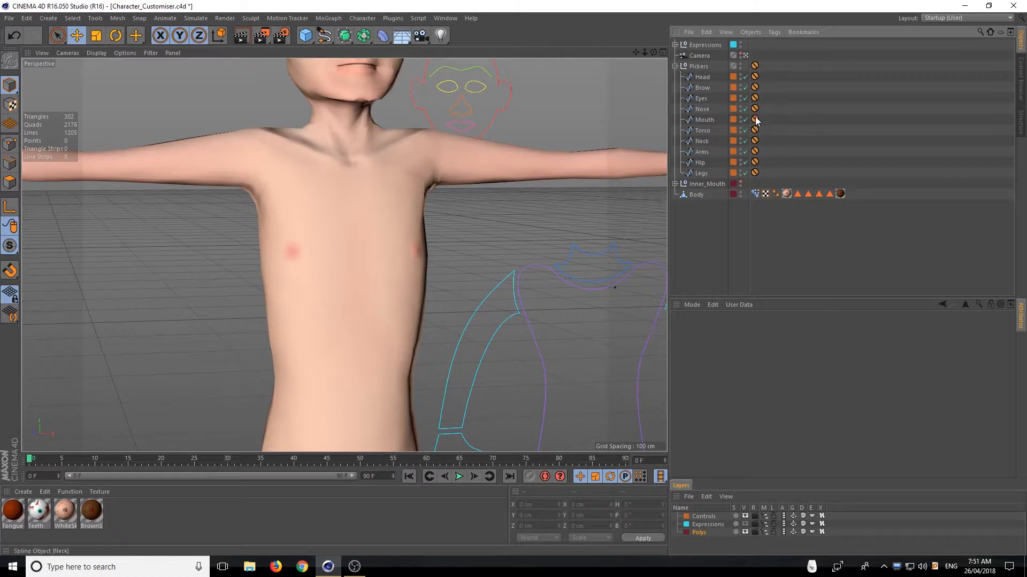
left_click(773, 532)
Set the Torso picker's Torso Length to 5% with the whole upper body in view
left_click(702, 131)
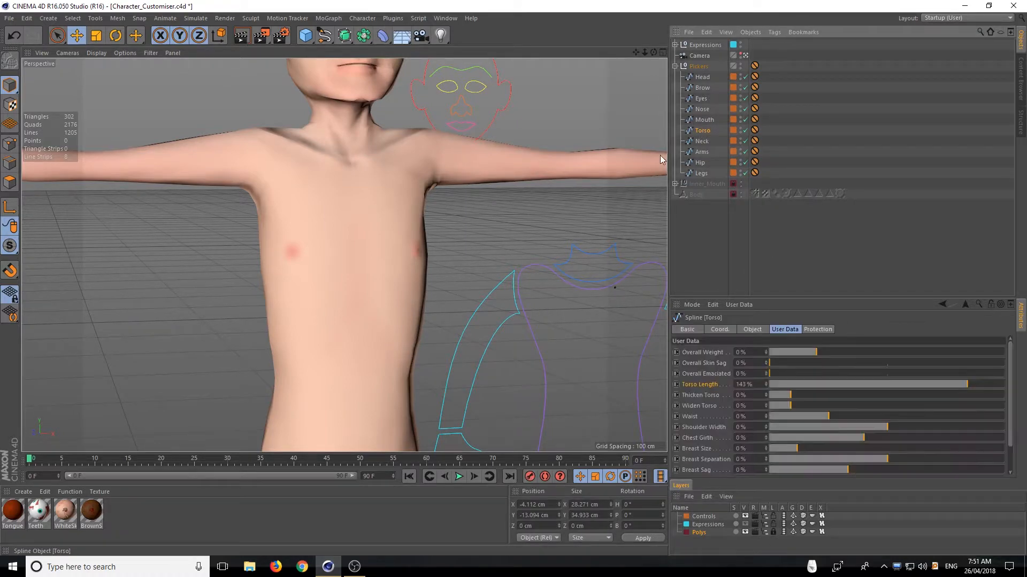
right_click_drag(516, 227, 319, 245, "alt")
middle_click_drag(344, 254, 238, 192, "alt")
left_click_drag(219, 193, 451, 256, "alt")
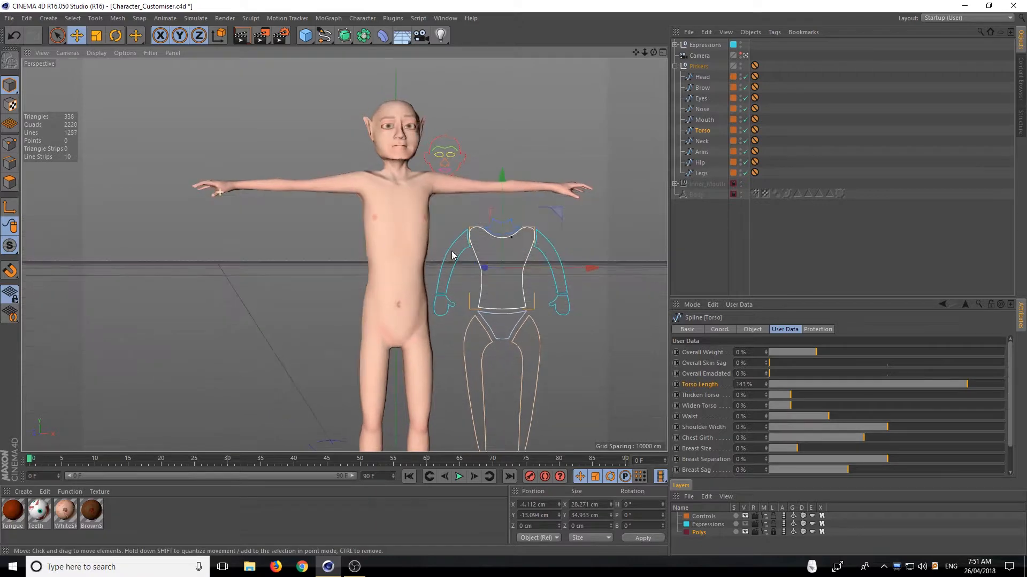
left_click_drag(968, 385, 873, 384)
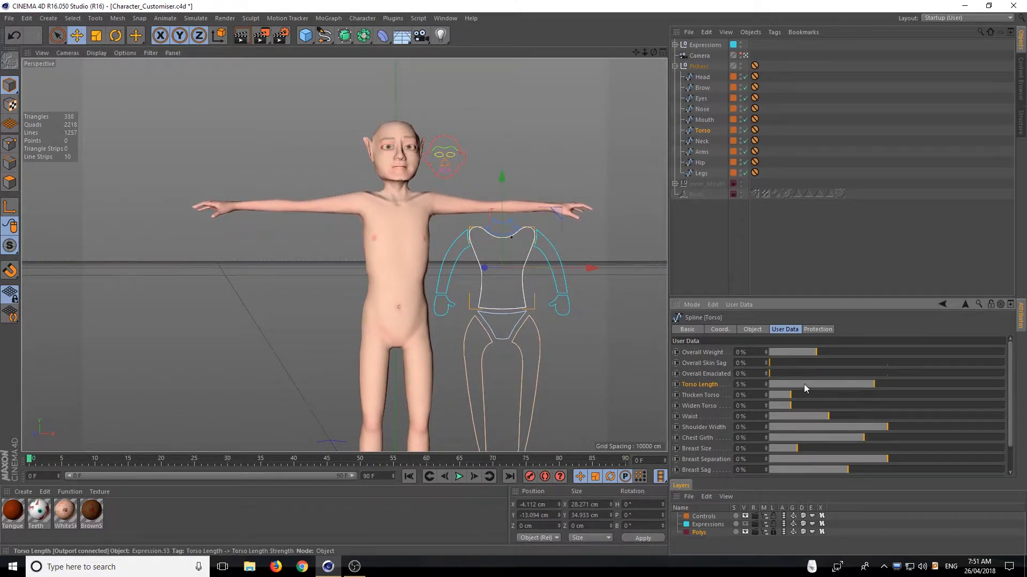
left_click_drag(424, 257, 366, 225, "alt")
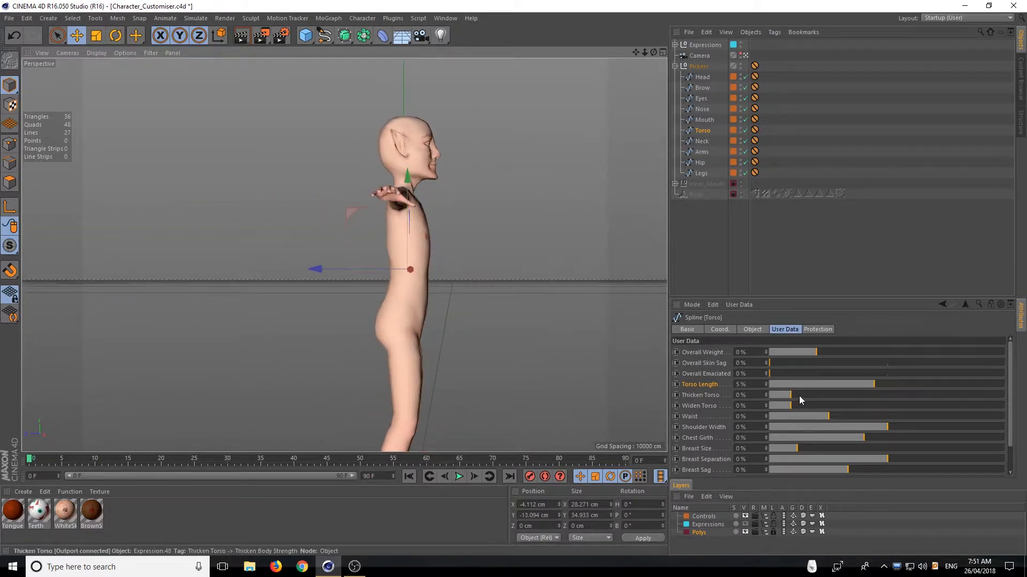
Set the torso's Thicken Torso to 52%, Widen Torso to 27% and Waist to -25%
left_click_drag(794, 397, 846, 400)
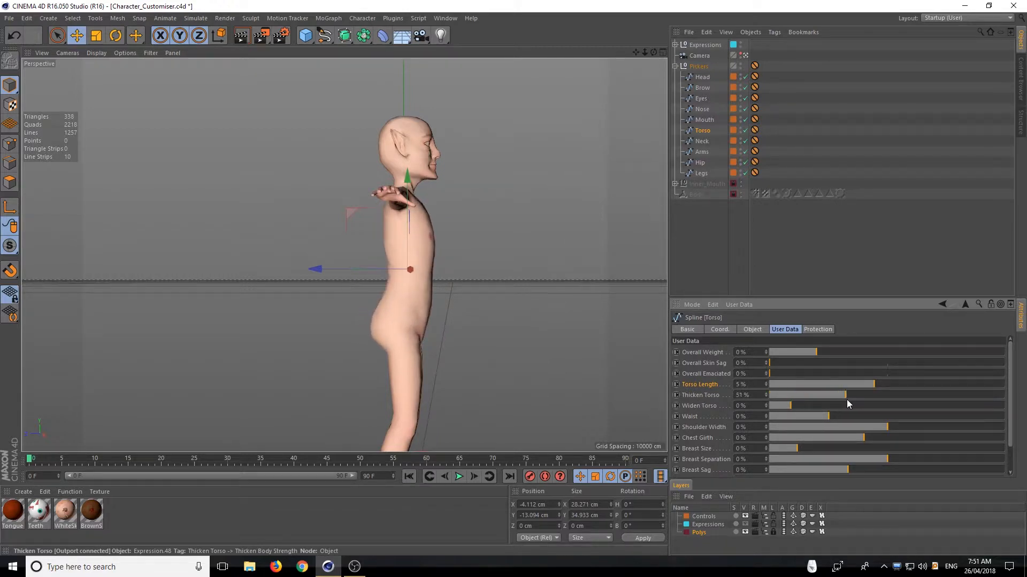
left_click_drag(453, 329, 344, 315, "alt")
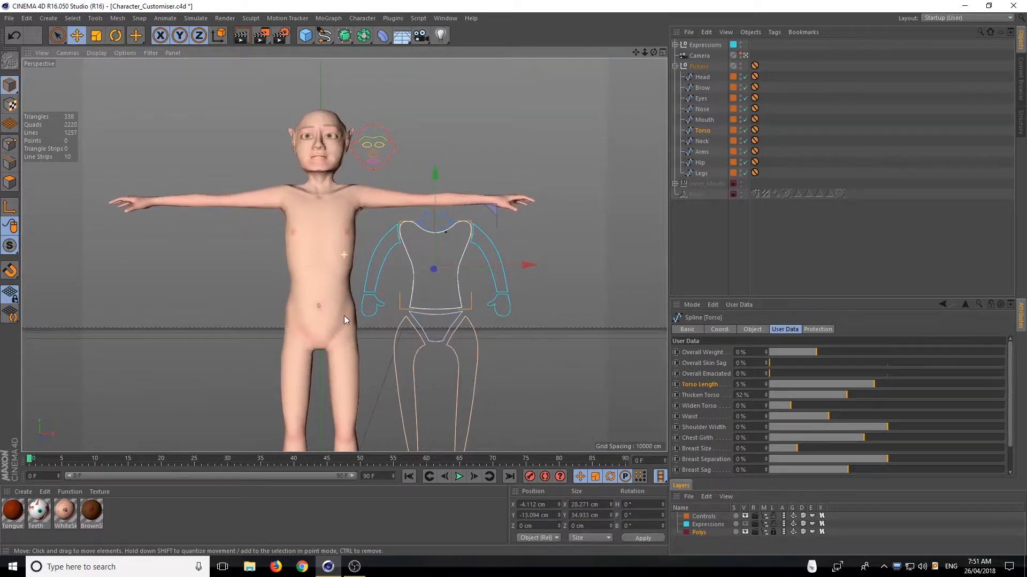
mouse_move(795, 405)
left_mouse_down()
mouse_move(1011, 413)
mouse_move(836, 405)
mouse_move(974, 400)
mouse_move(781, 402)
mouse_move(964, 410)
mouse_move(794, 401)
mouse_move(907, 407)
mouse_move(831, 405)
mouse_move(858, 412)
mouse_move(913, 411)
mouse_move(755, 389)
mouse_move(923, 407)
mouse_move(749, 406)
mouse_move(881, 412)
mouse_move(750, 417)
mouse_move(842, 426)
mouse_move(778, 418)
mouse_move(798, 417)
left_mouse_up()
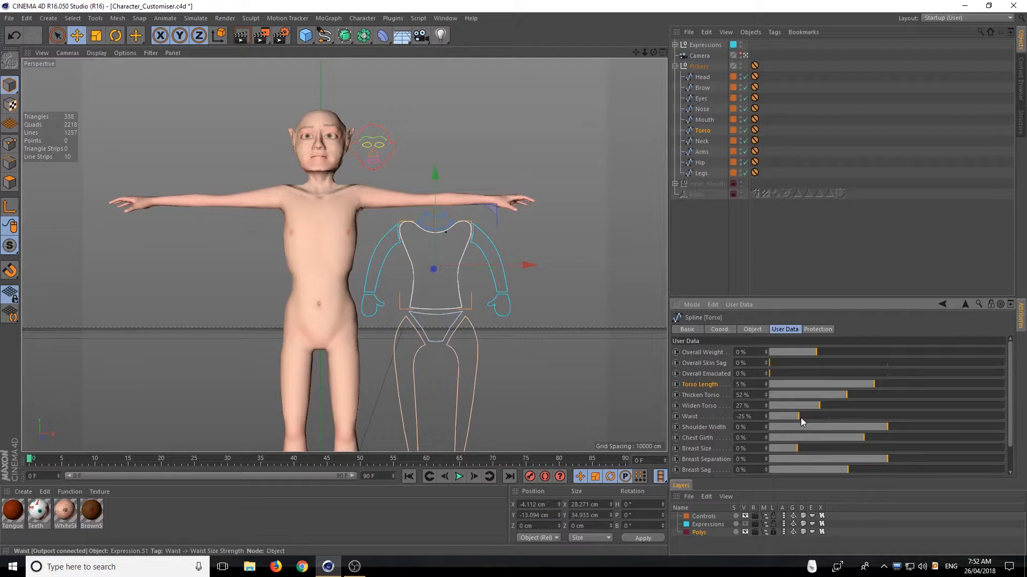
Set Shoulder Width to -10% after trying -63%, and set Chest Girth to 9%
left_click_drag(892, 426, 838, 433)
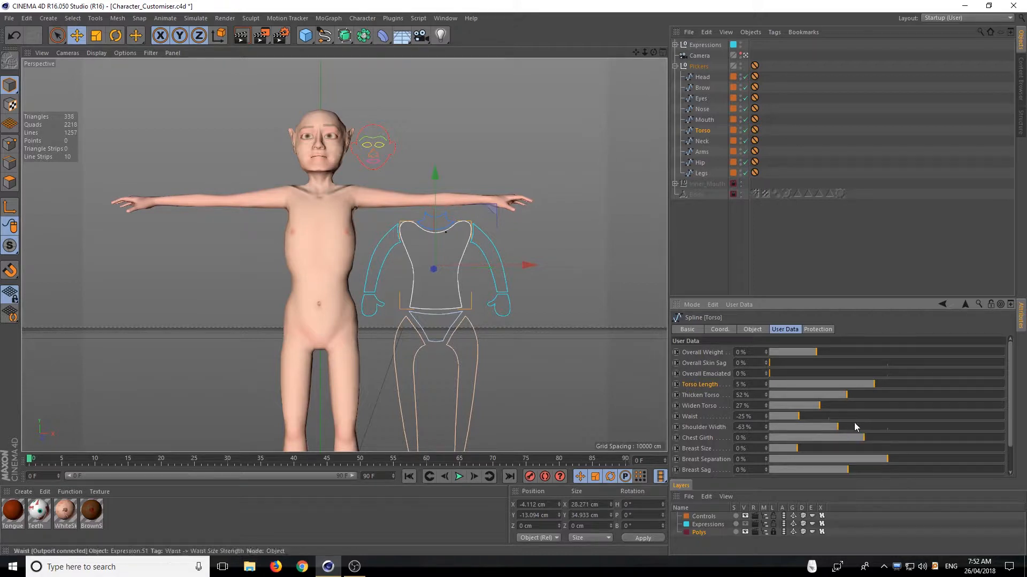
scroll(688, 396, "down", 3)
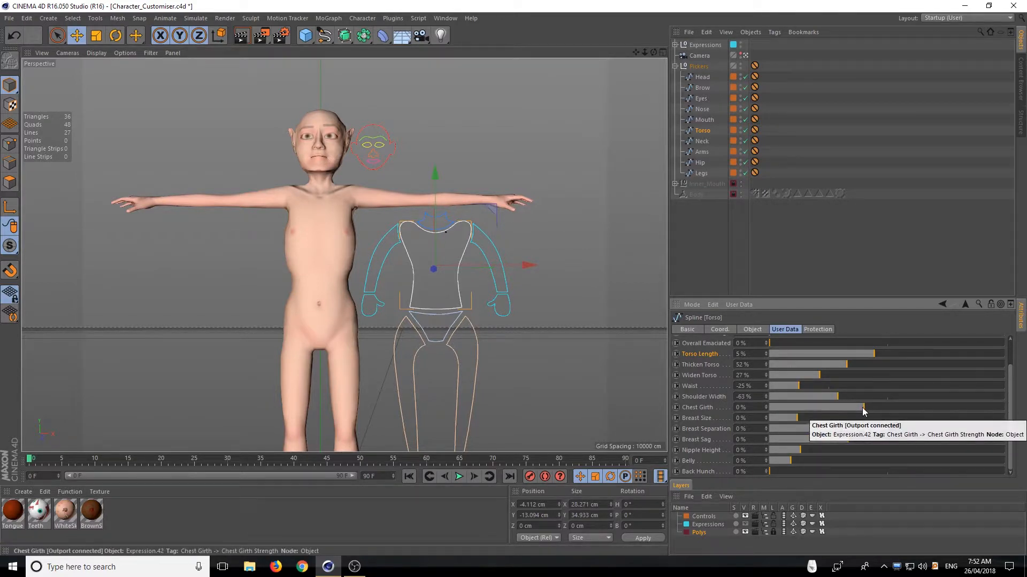
left_click_drag(837, 396, 872, 402)
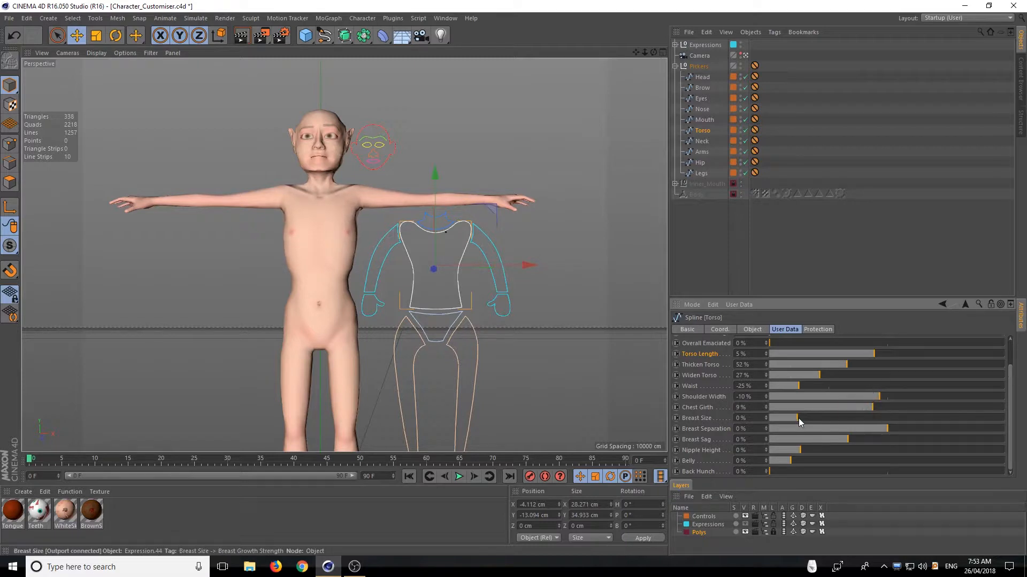
Try Breast Size at 100% and 74%, settle on 59%, and set Breast Separation to -5%
left_click_drag(798, 421, 935, 404)
left_click_drag(653, 53, 753, 97)
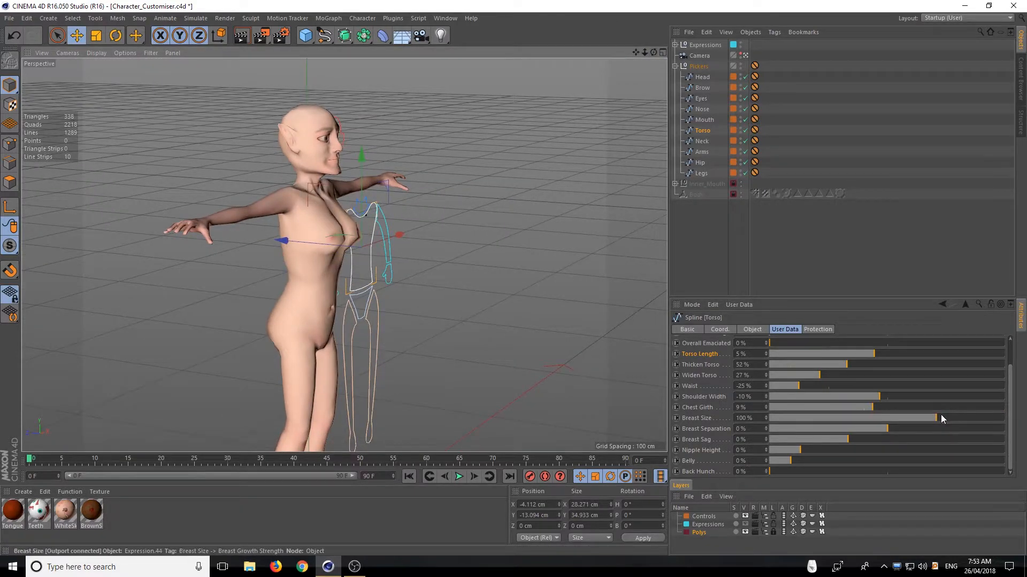
left_click_drag(941, 415, 883, 412)
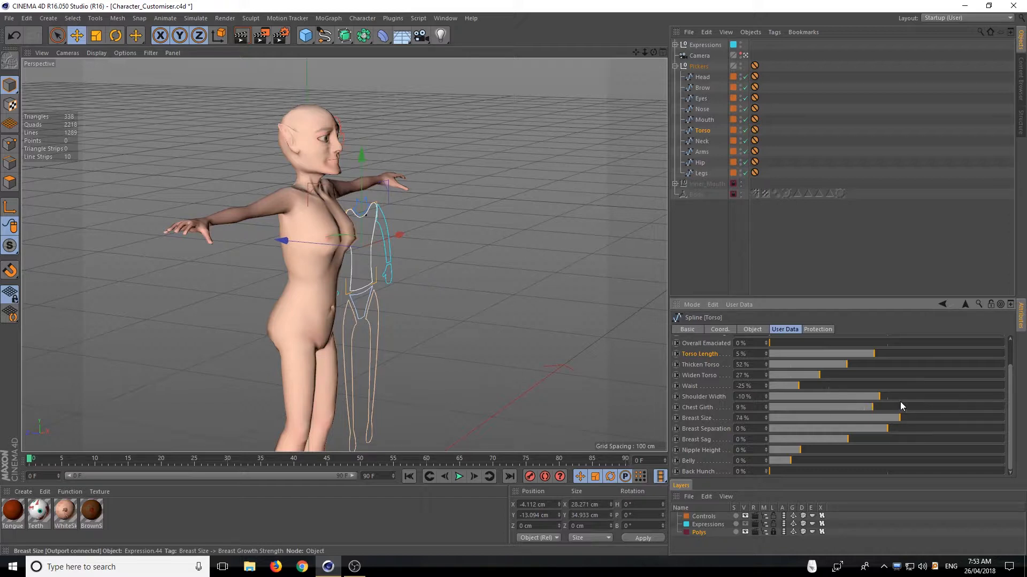
left_click_drag(913, 406, 879, 422)
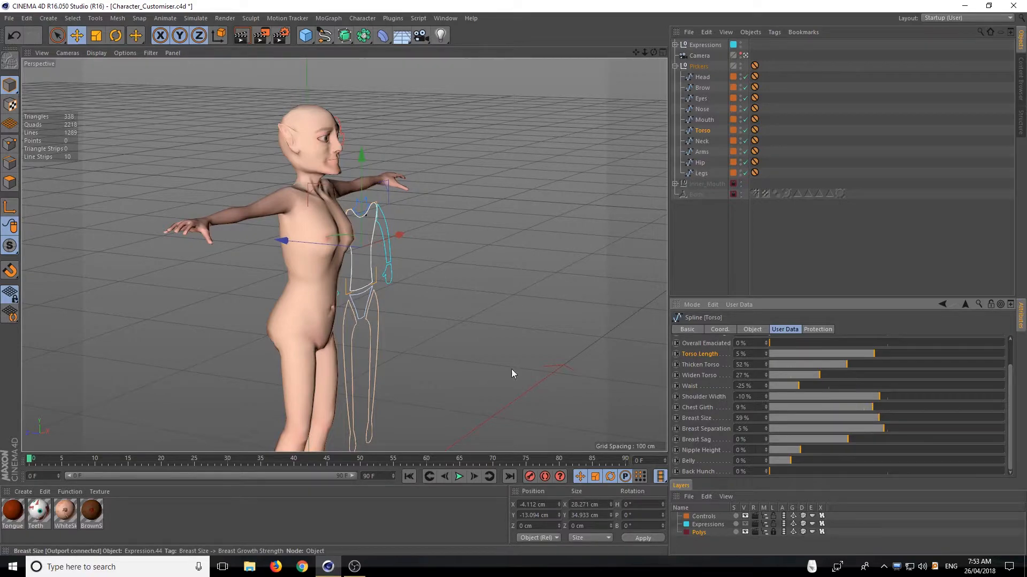
From a front view, test Breast Separation at -150% and set it to 34%
left_click_drag(378, 348, 307, 369, "alt")
right_click_drag(206, 192, 228, 233, "alt")
left_click_drag(228, 233, 366, 296, "alt")
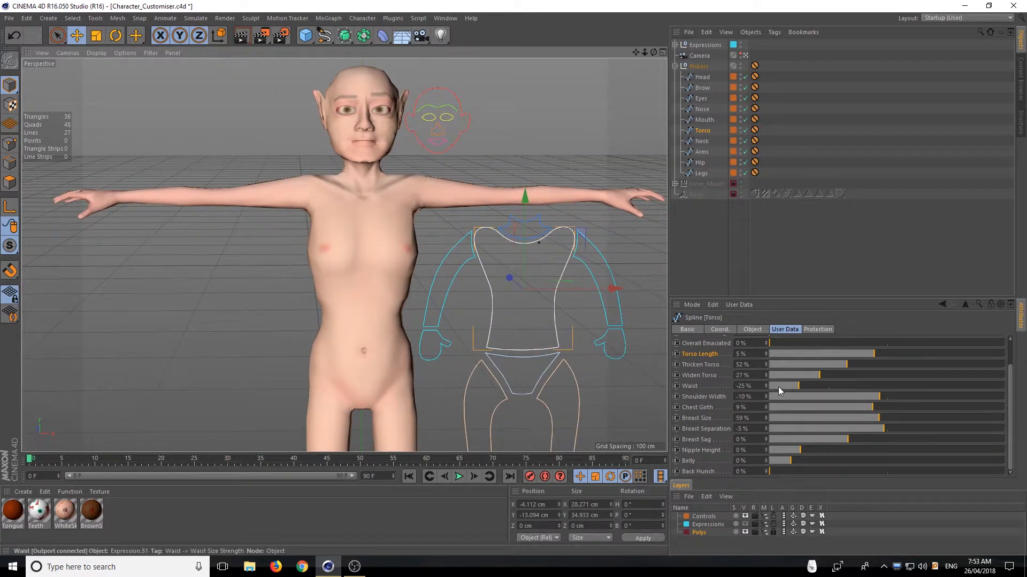
left_click(884, 429)
left_click_drag(884, 430, 761, 439)
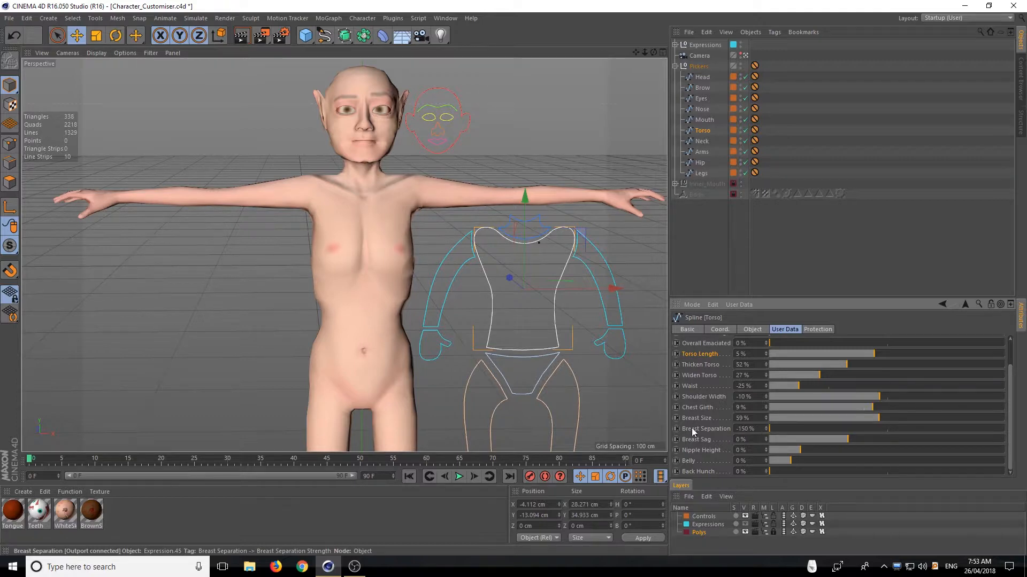
left_click_drag(779, 429, 914, 458)
Set Breast Sag to 42% and Nipple Height to 18%
left_click_drag(849, 438, 901, 450)
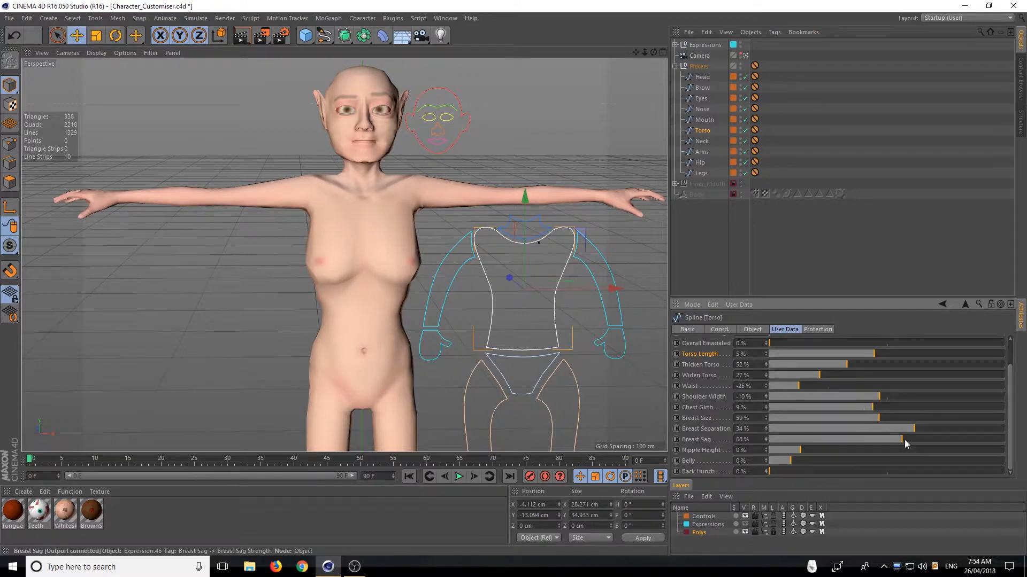
left_click_drag(903, 440, 882, 438)
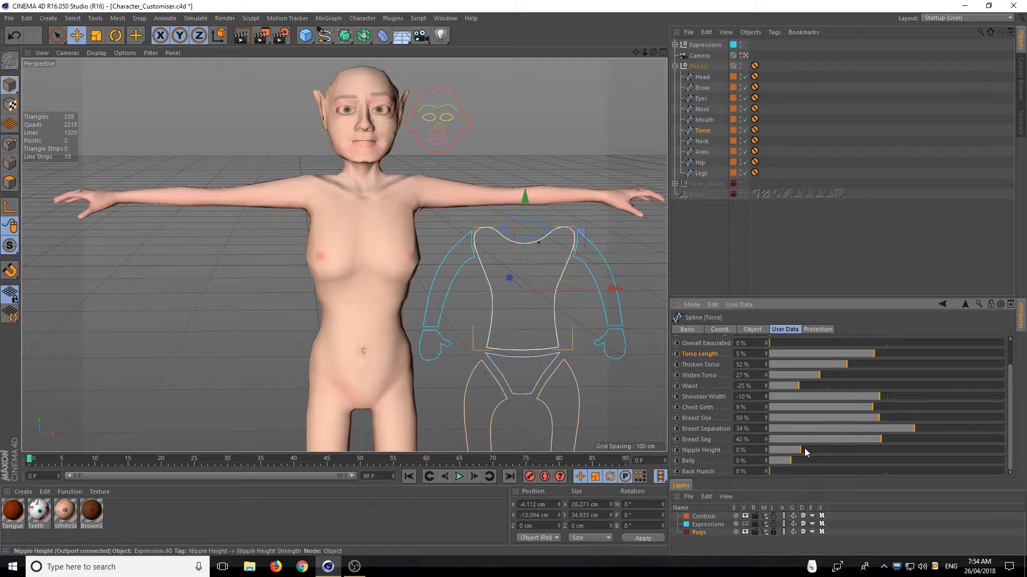
left_click_drag(800, 449, 919, 450)
left_click_drag(849, 451, 819, 450)
mouse_move(376, 248)
left_mouse_down("alt")
mouse_move(437, 250)
mouse_move(369, 253)
left_mouse_up("alt")
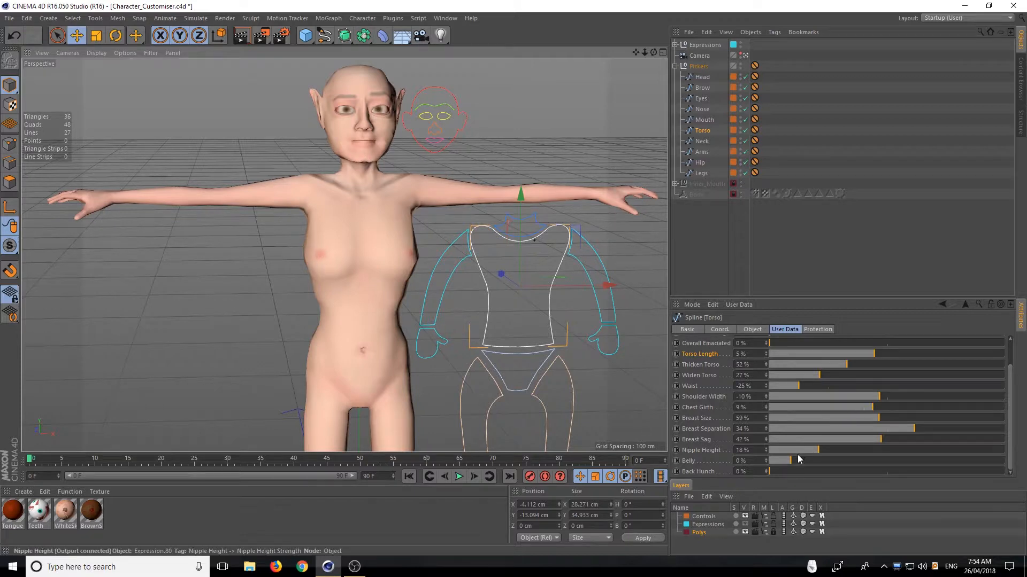
Test Belly at 200% from an angled view of the torso and reduce it to 66%
left_click_drag(792, 461, 1016, 463)
left_click_drag(393, 332, 474, 319, "alt")
middle_click_drag(475, 319, 422, 275, "alt")
left_click_drag(422, 275, 340, 295, "alt")
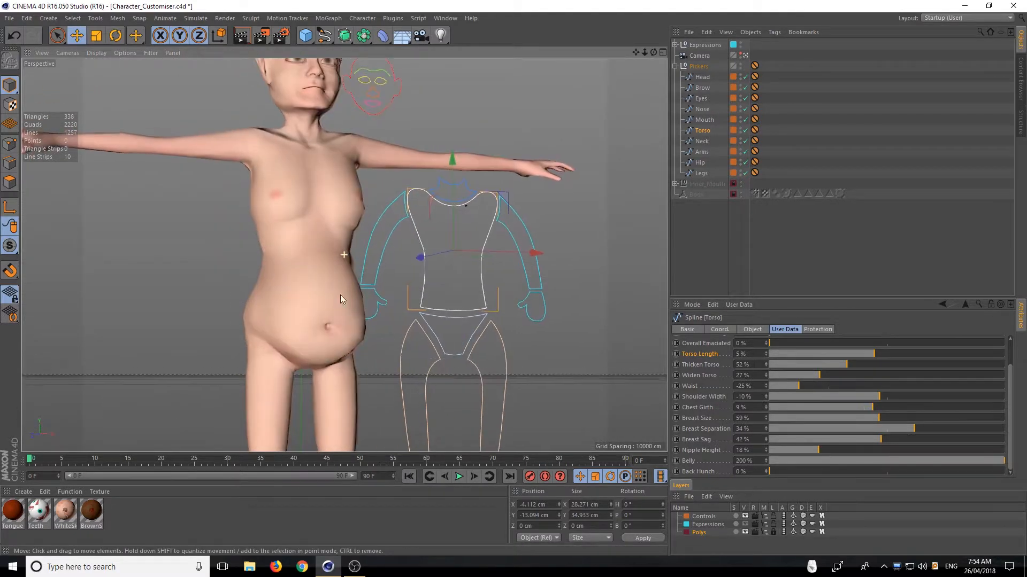
left_click_drag(1004, 461, 861, 445)
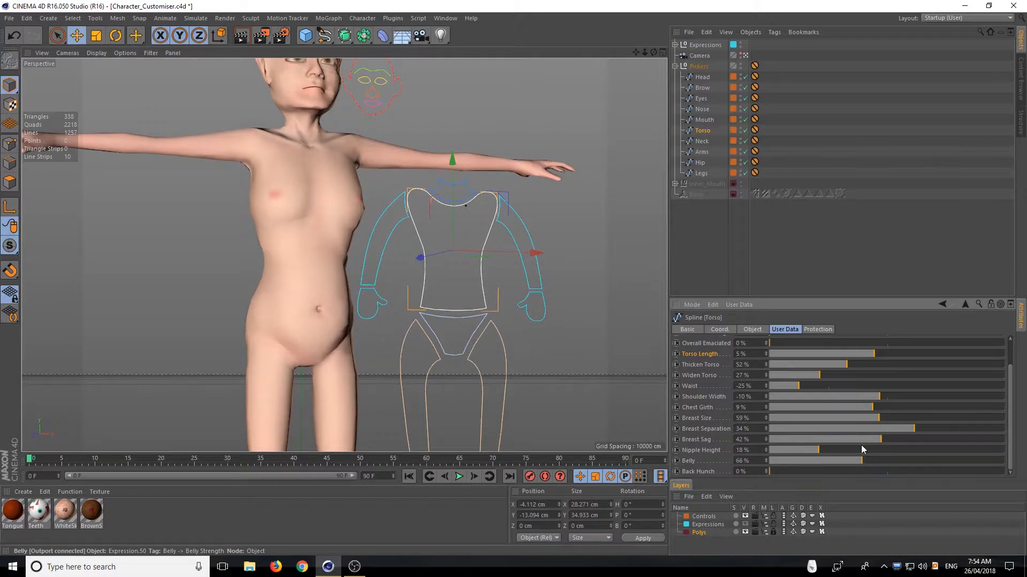
left_click_drag(325, 296, 454, 320, "alt")
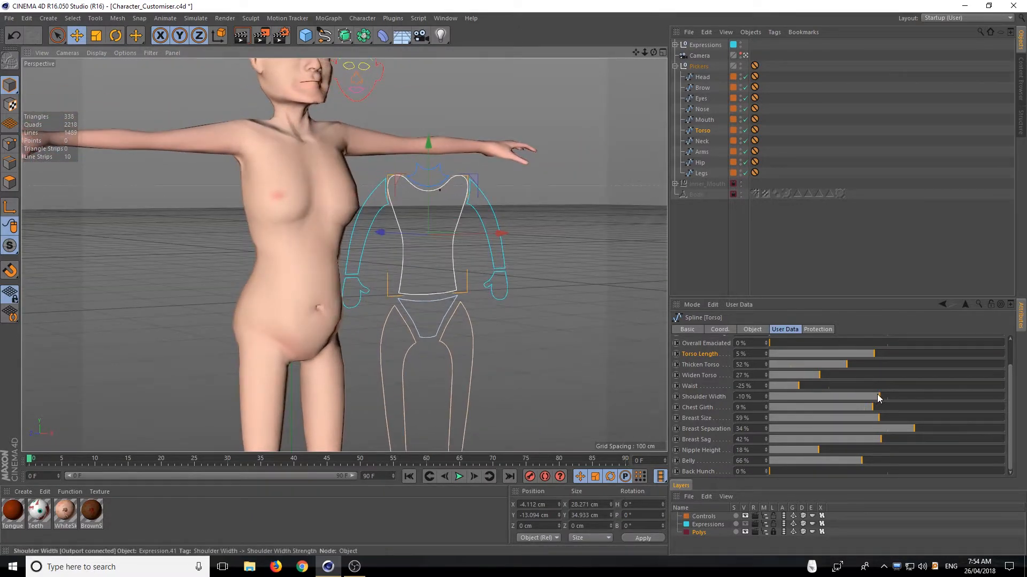
Set Shoulder Width to 21%, Chest Girth to 35%, Breast Size to -1% and Breast Separation to -91%
left_click_drag(877, 395, 692, 421)
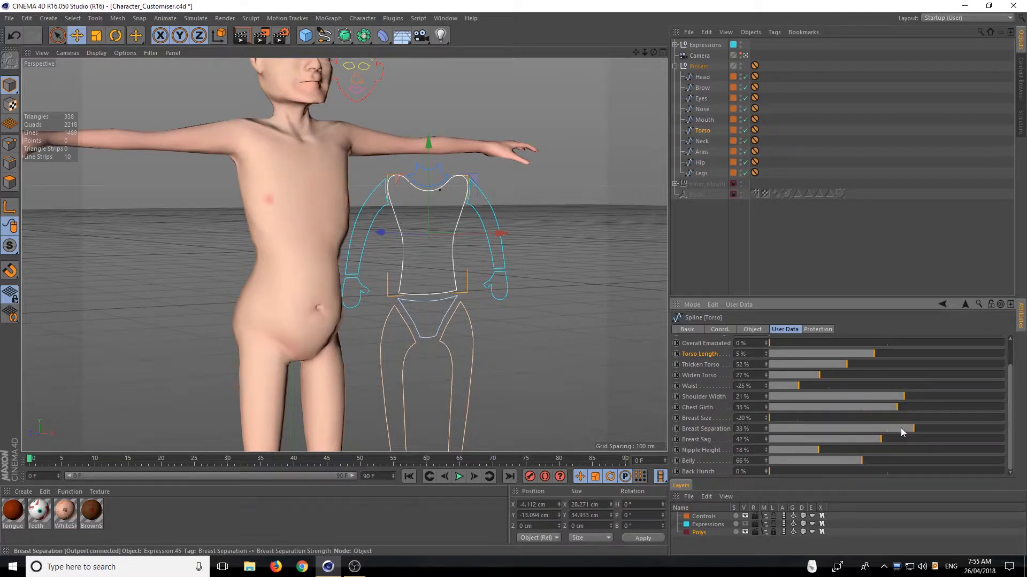
left_click_drag(900, 428, 795, 418)
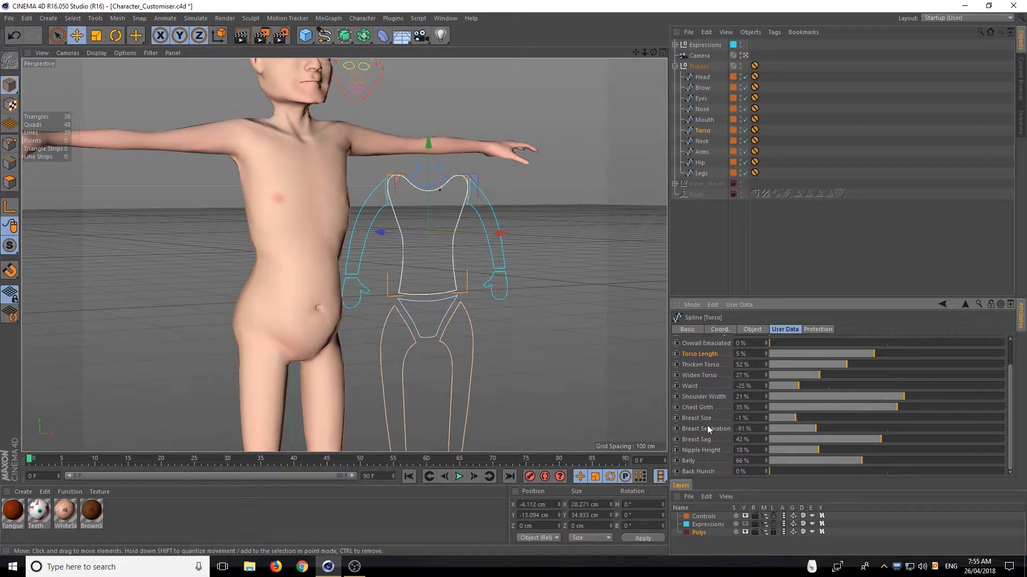
Try Belly at 109%, set Waist to 22%, and bring Belly down to 59%
left_click_drag(861, 462, 908, 455)
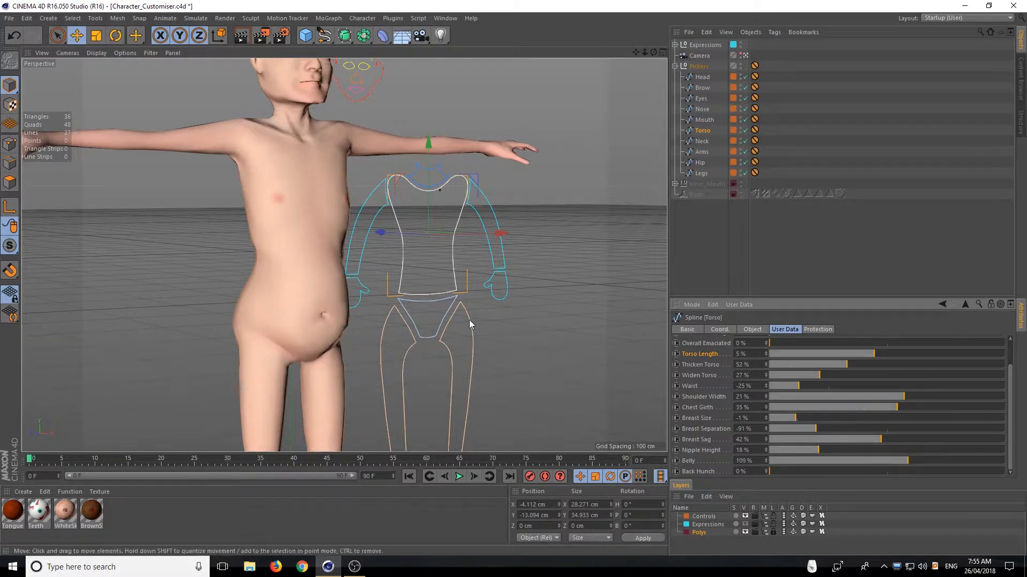
left_click_drag(470, 320, 492, 337, "alt")
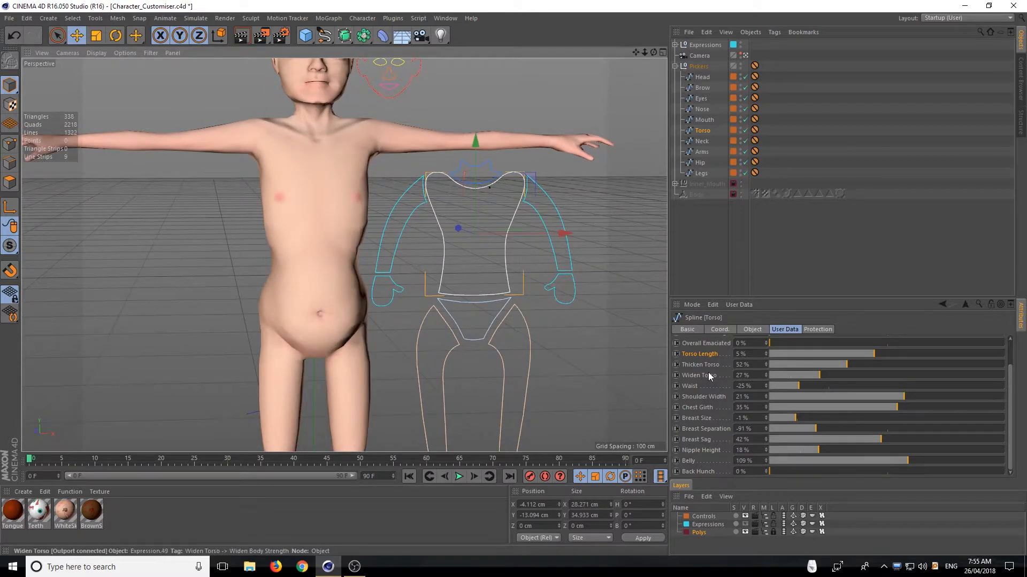
left_click_drag(799, 386, 854, 386)
left_click_drag(351, 299, 429, 274, "alt")
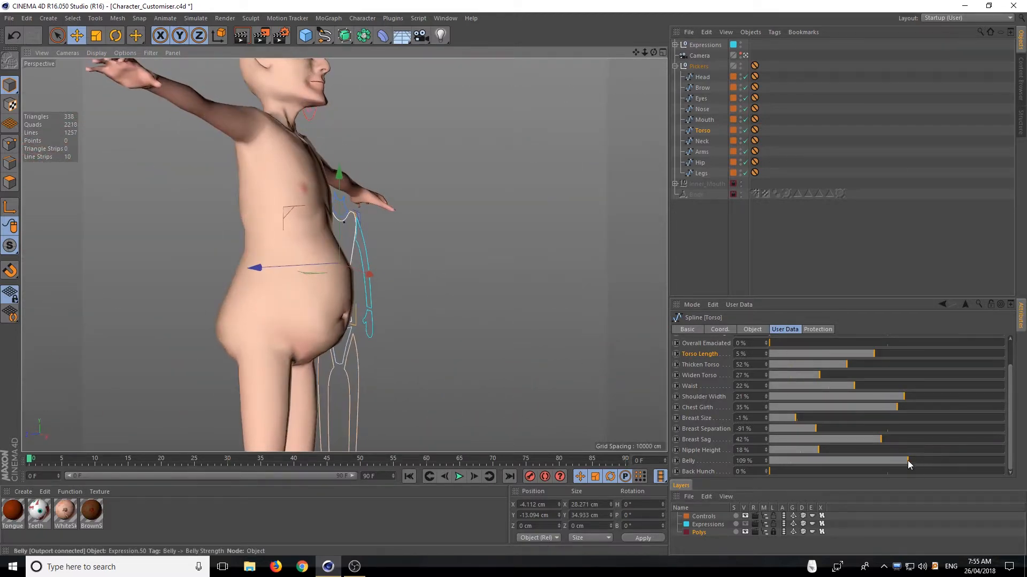
left_click_drag(907, 461, 853, 459)
left_click_drag(246, 284, 248, 321, "alt")
left_click_drag(376, 351, 412, 326, "alt")
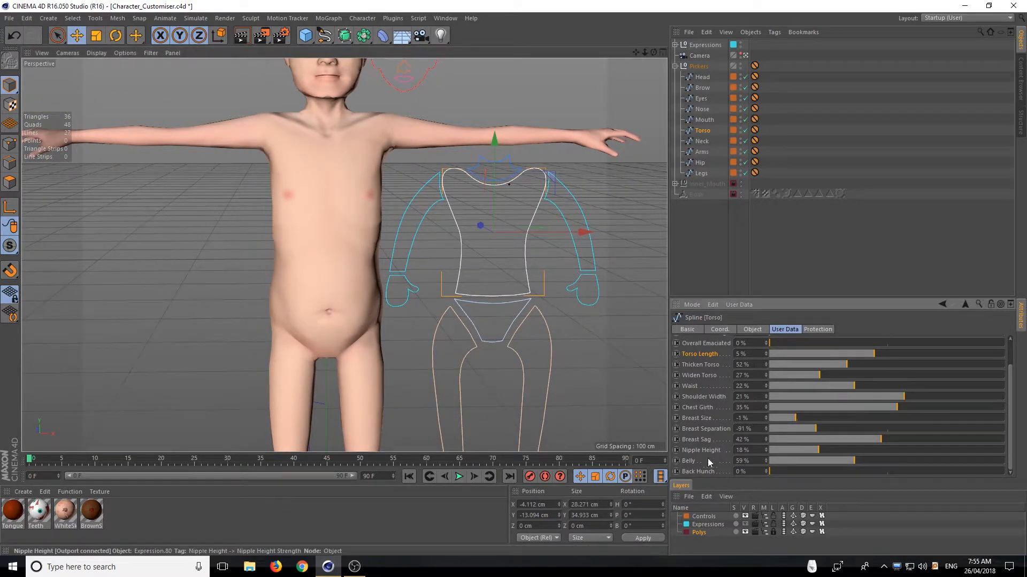
Test Back Hunch at 150% and 92% from behind and the side, and bring it back down
left_click_drag(341, 224, 504, 251, "alt")
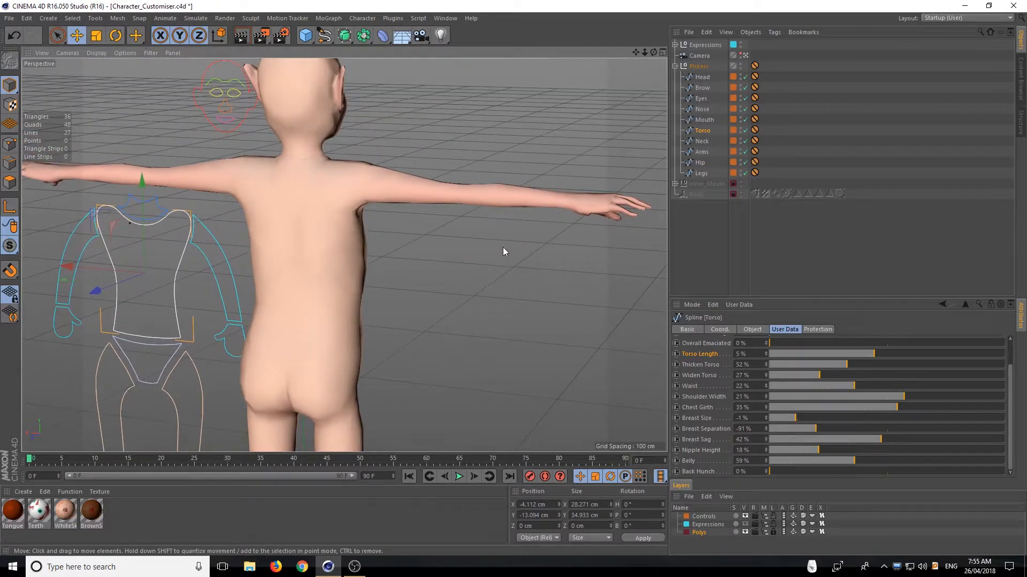
left_click_drag(781, 470, 1011, 468)
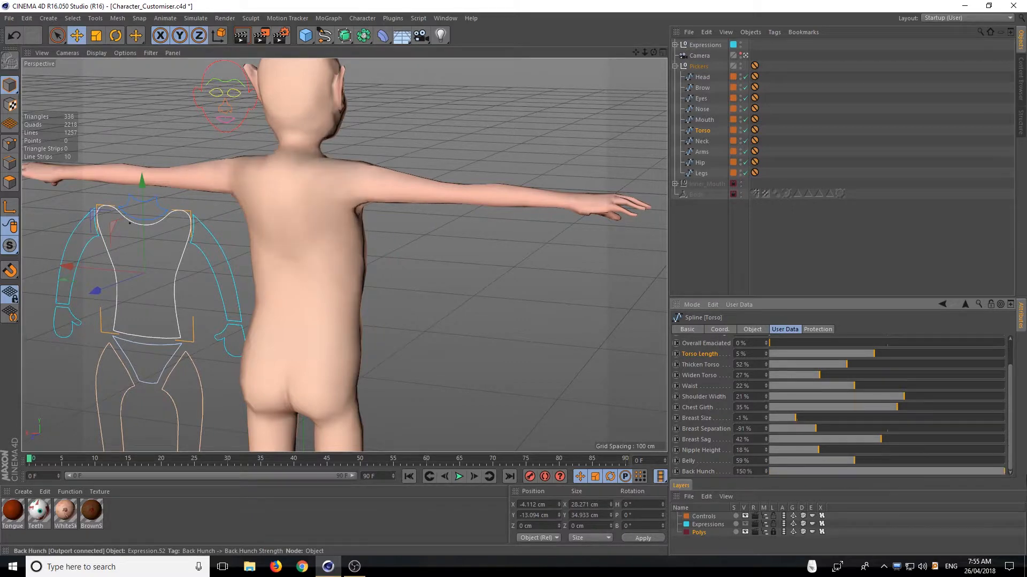
left_click_drag(540, 350, 450, 320, "alt")
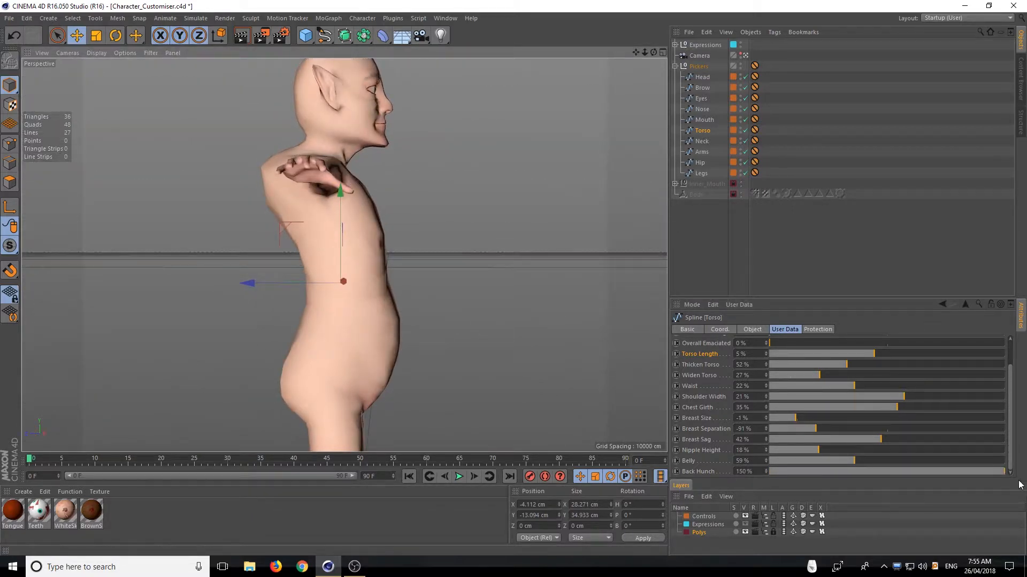
left_click_drag(1003, 472, 914, 473)
left_click_drag(500, 258, 264, 138, "alt")
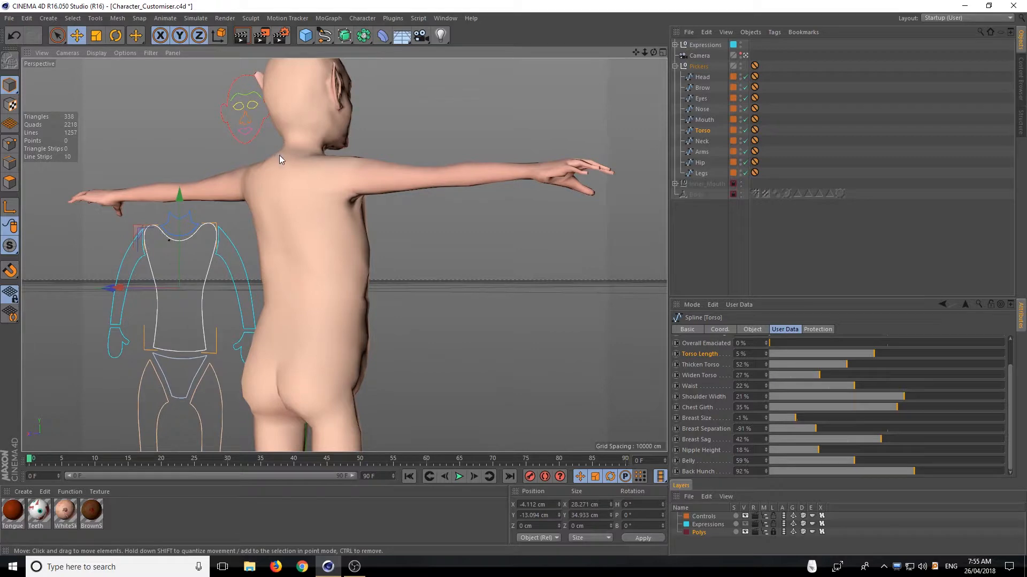
left_click_drag(569, 360, 515, 334, "alt")
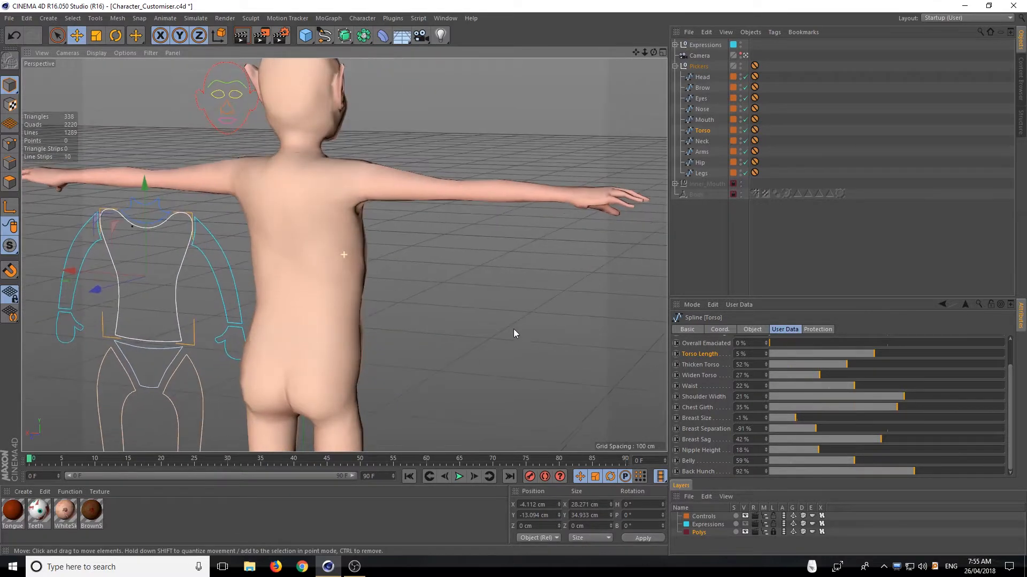
left_click_drag(330, 241, 154, 240, "alt")
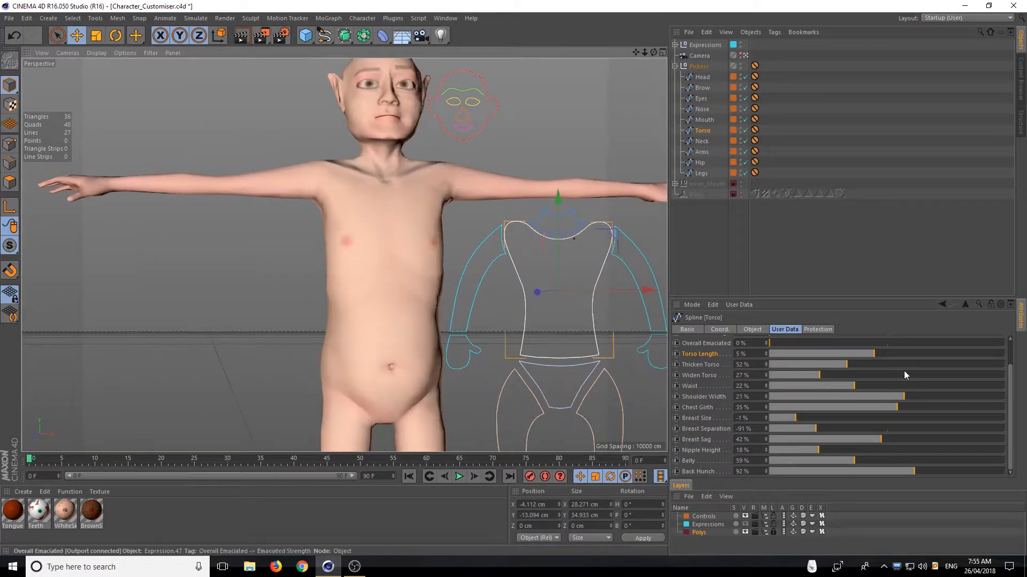
left_click_drag(916, 469, 806, 461)
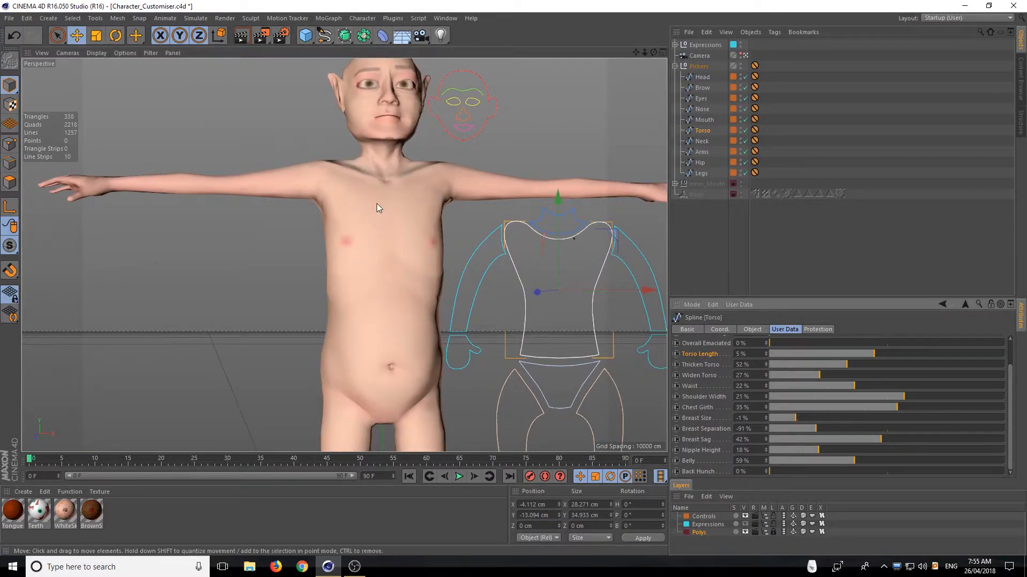
Select the Neck picker and set Neck Width to 30% with the neck in close view
left_click_drag(377, 204, 361, 242, "alt")
scroll(347, 226, "down", 3)
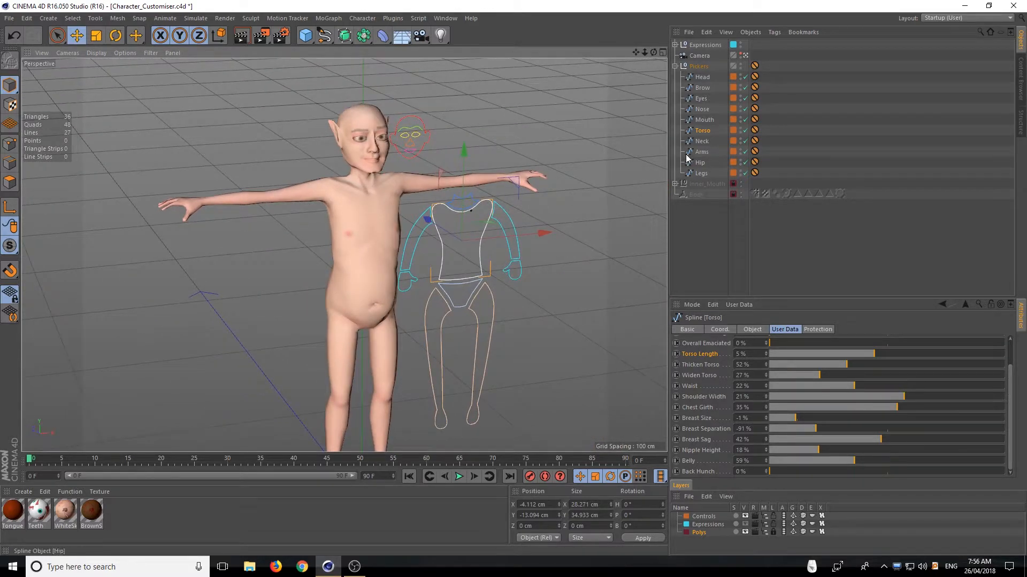
left_click(694, 142)
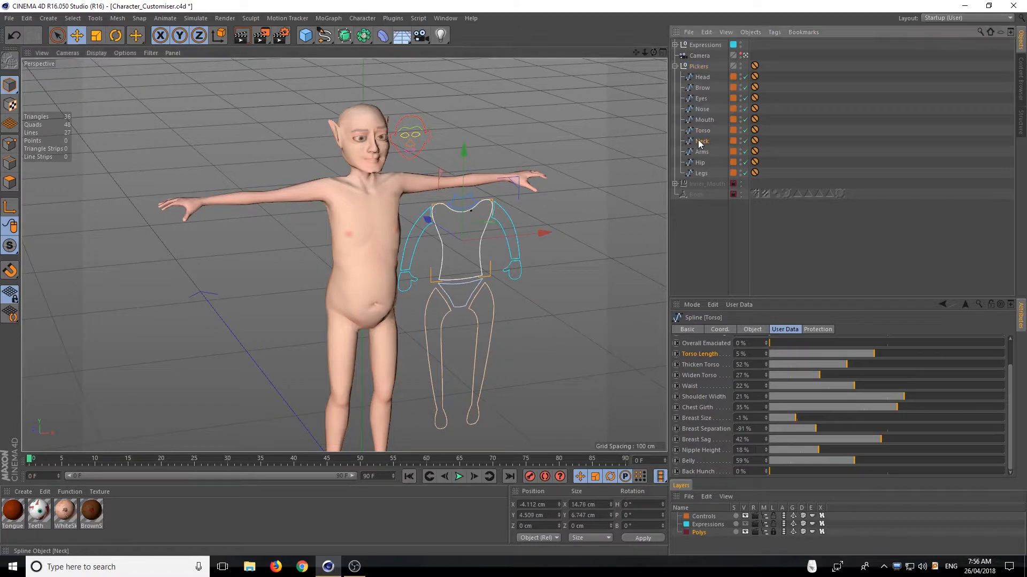
scroll(365, 160, "up", 5)
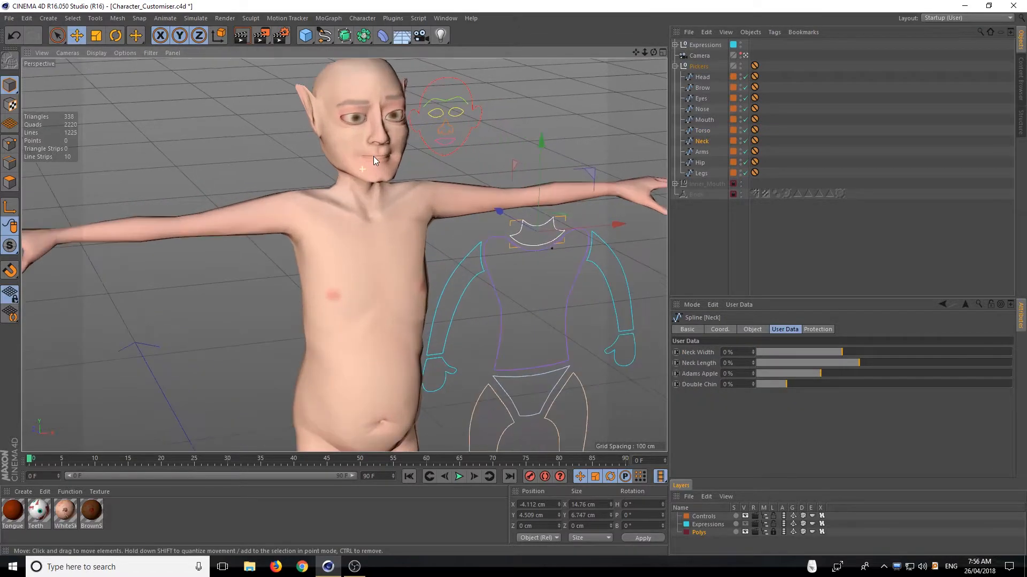
left_click_drag(374, 156, 352, 224, "alt")
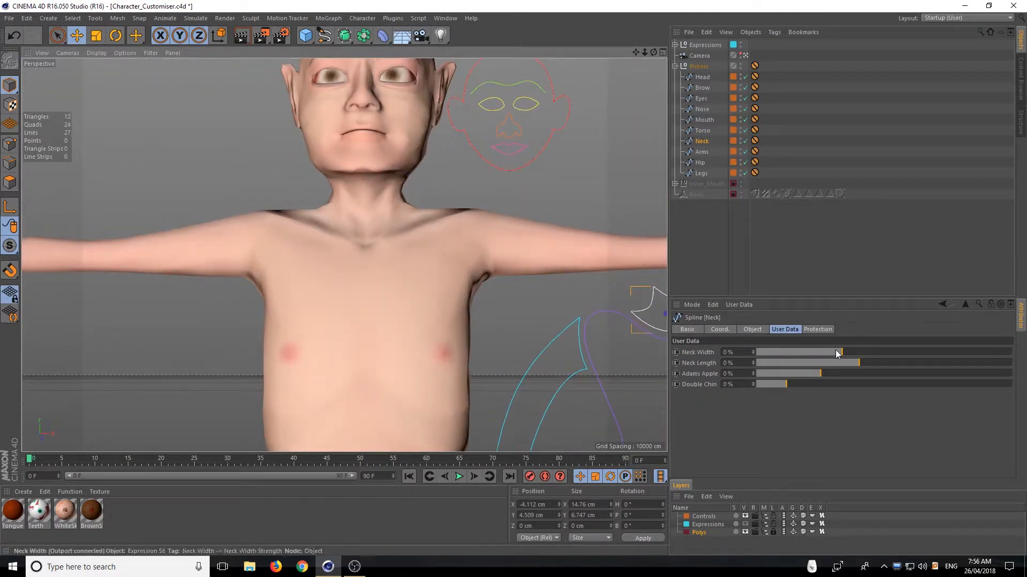
left_click_drag(842, 352, 866, 351)
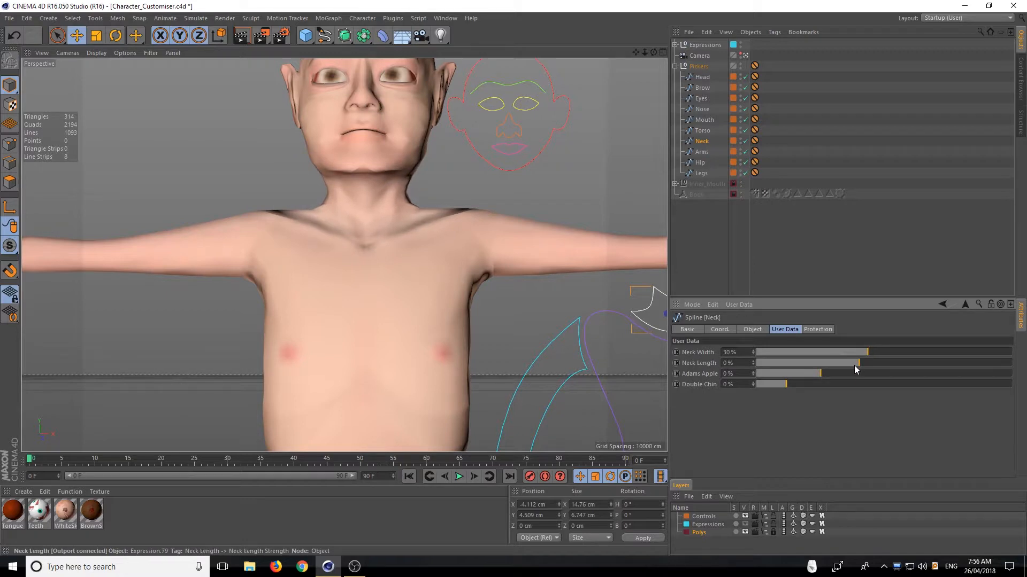
Set the neck's Neck Length to 150% and Adams Apple to 24%
left_click_drag(437, 354, 438, 336, "alt")
right_click_drag(438, 336, 442, 285, "alt")
middle_click_drag(442, 286, 436, 185, "alt")
left_click_drag(823, 375, 1014, 378)
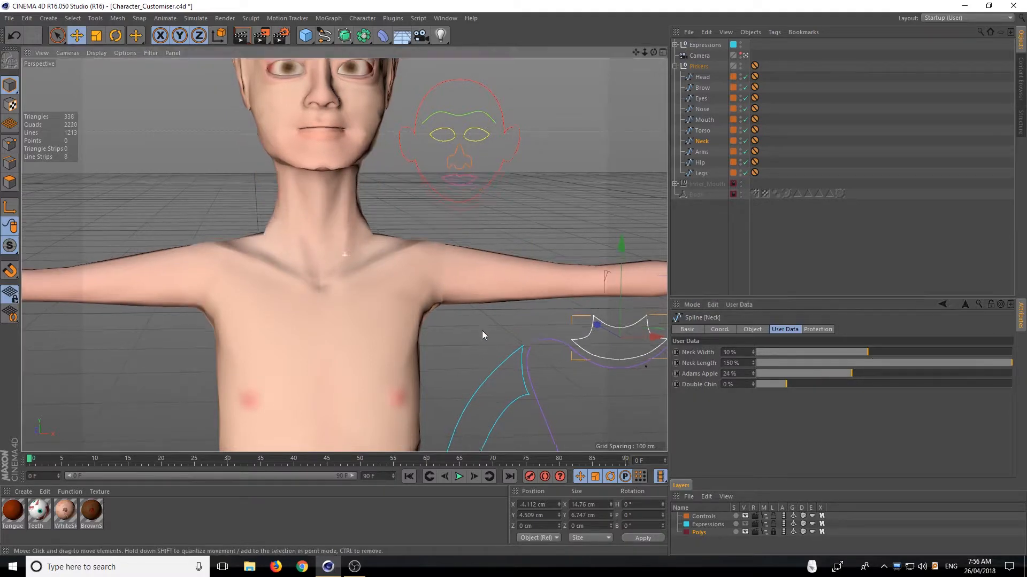
Set the neck's Neck Length to 37% and Neck Width to -4%
middle_click_drag(483, 330, 508, 393, "alt")
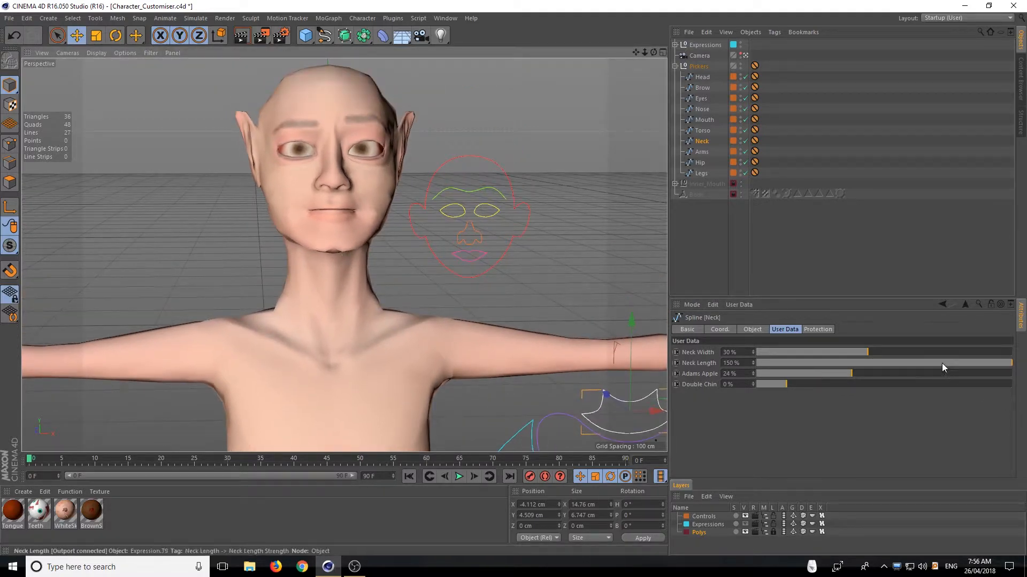
left_click_drag(941, 363, 839, 351)
left_click_drag(412, 270, 347, 280, "alt")
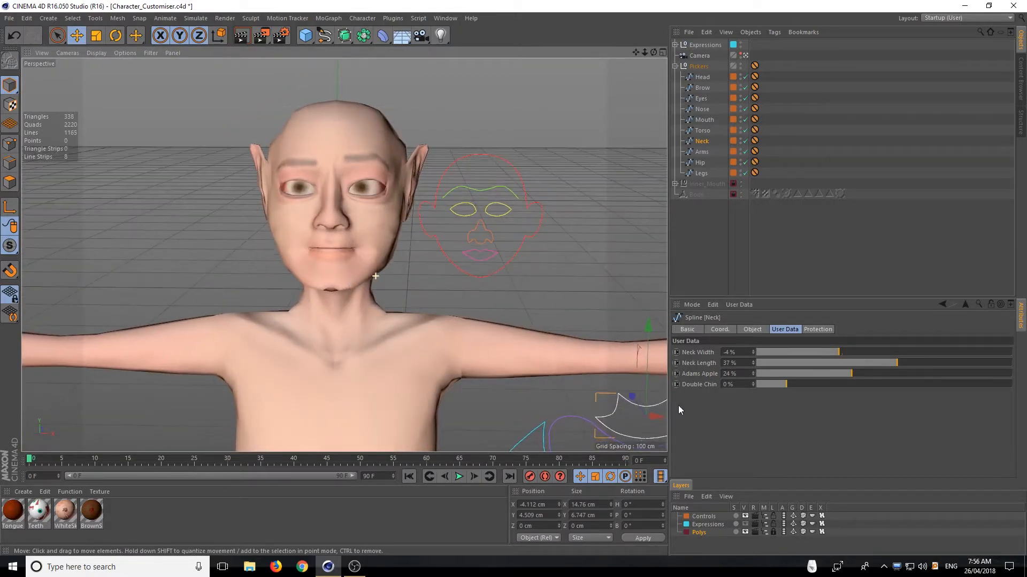
Set the neck's Adams Apple to 90% and check the throat from the side and front
left_click_drag(455, 355, 447, 265, "alt")
scroll(407, 258, "up", 6)
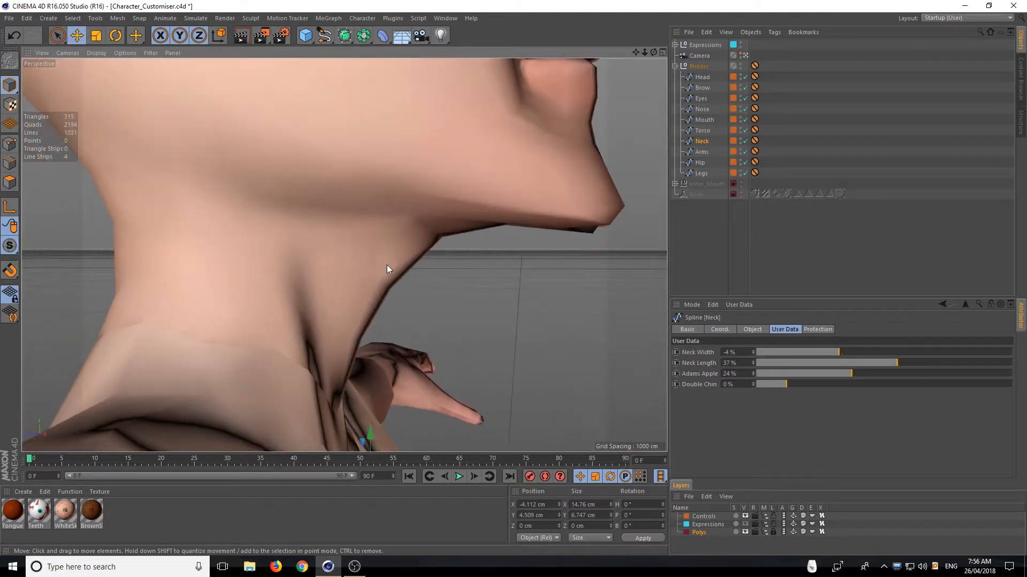
left_click_drag(852, 374, 936, 387)
scroll(534, 352, "down", 7)
middle_click_drag(548, 345, 486, 338, "alt")
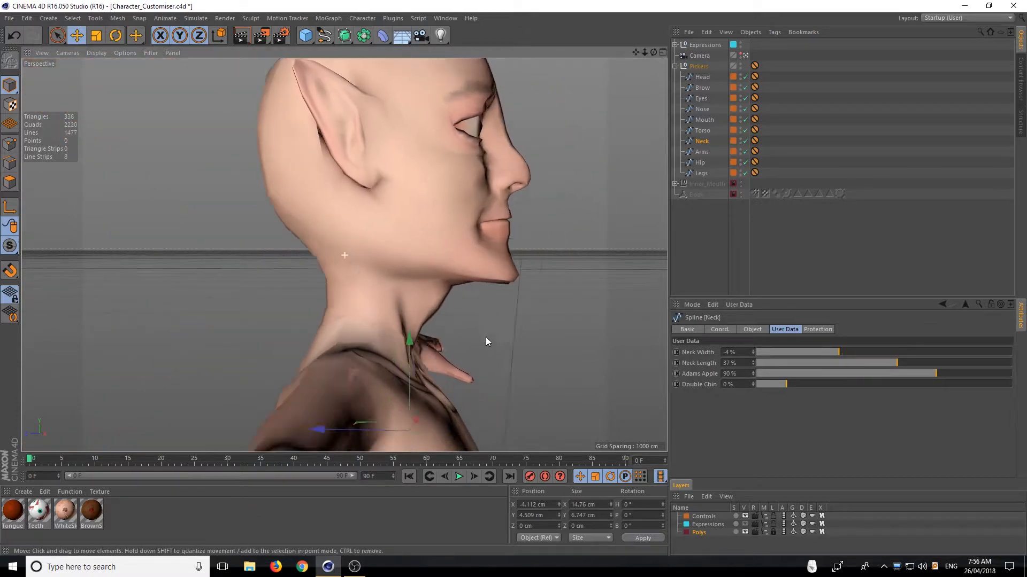
left_click_drag(485, 337, 351, 311, "alt")
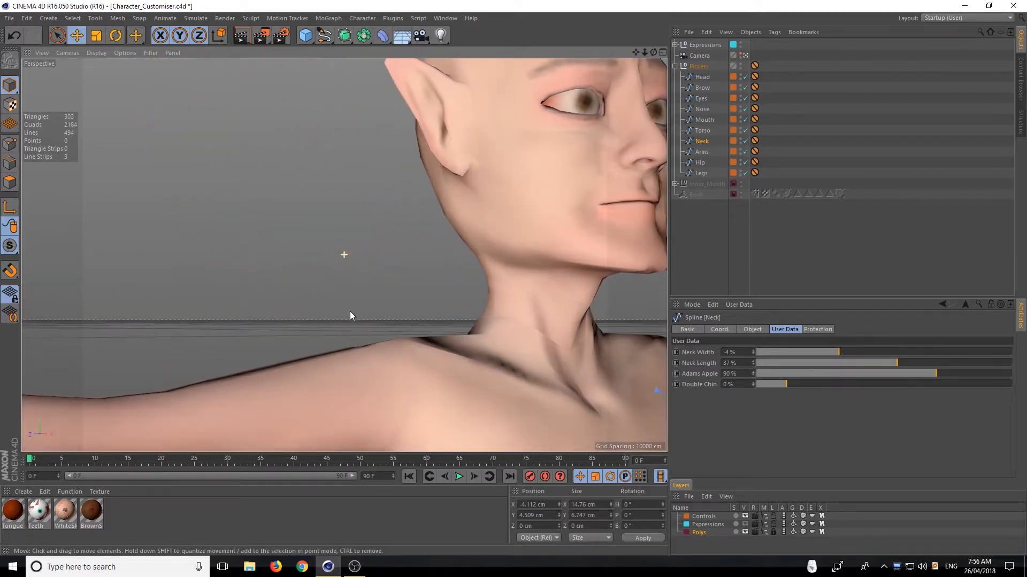
scroll(359, 354, "down", 7)
middle_click_drag(518, 392, 338, 239, "alt")
left_click_drag(336, 239, 305, 282, "alt")
scroll(305, 281, "up", 3)
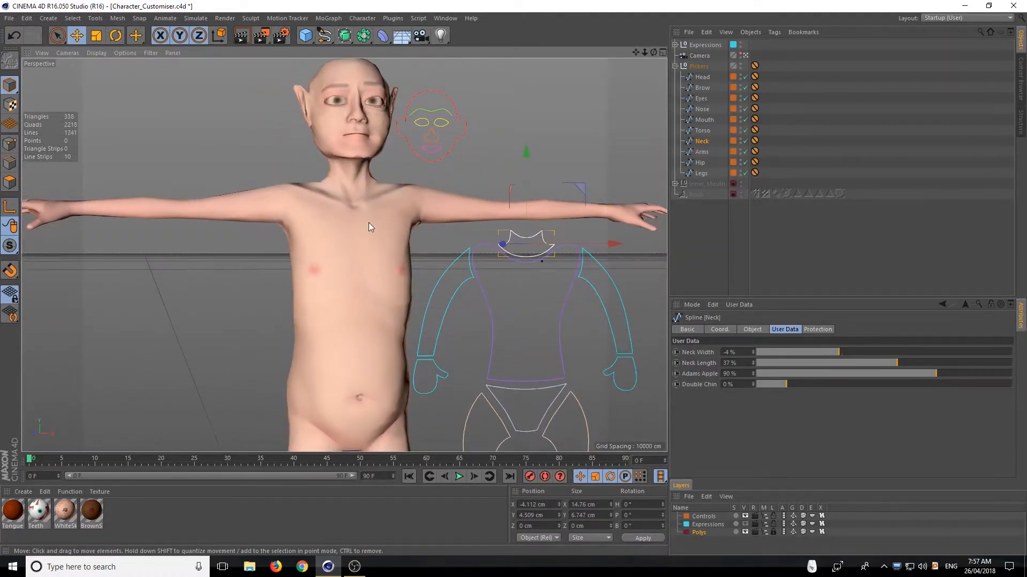
left_click_drag(368, 222, 358, 253, "alt")
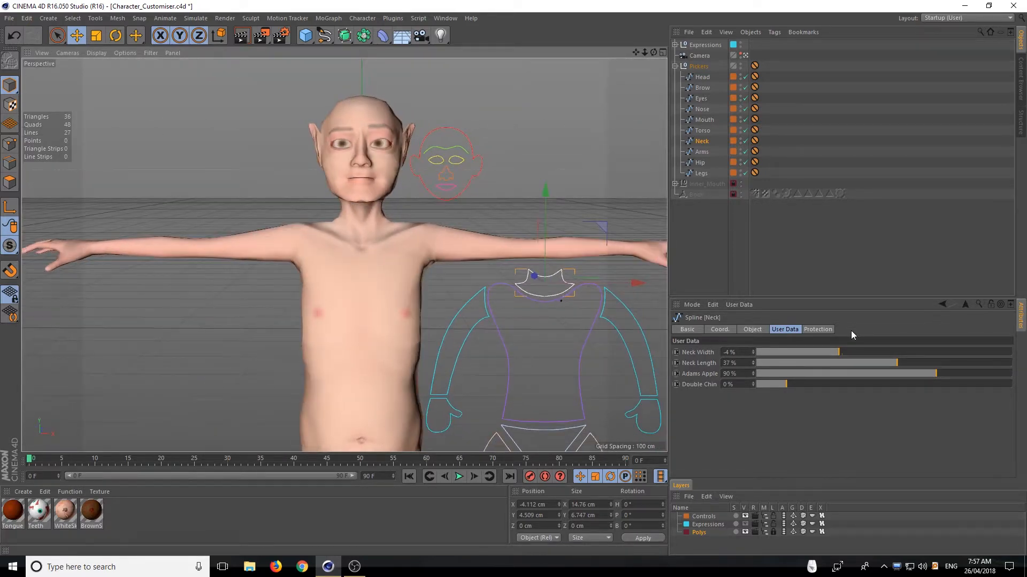
Set the Neck picker's Double Chin to 98% and check the chin from the side and front
left_click(704, 154)
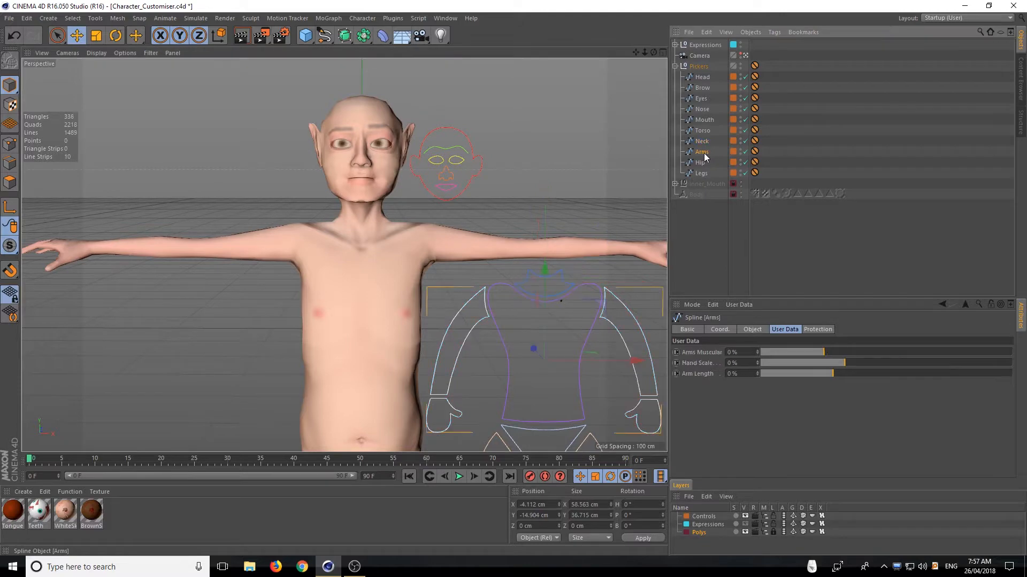
right_click_drag(504, 206, 477, 207, "alt")
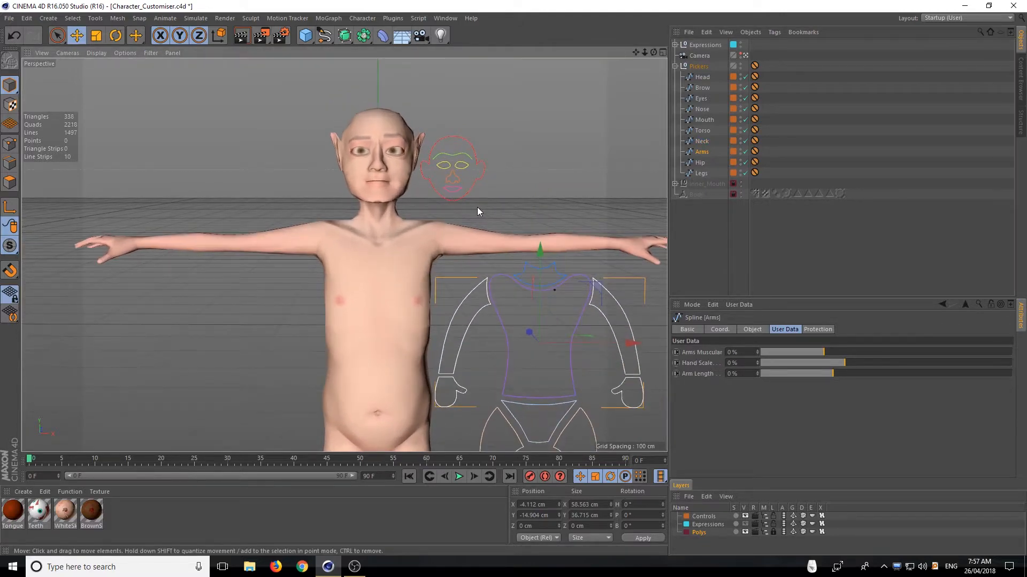
left_click(702, 141)
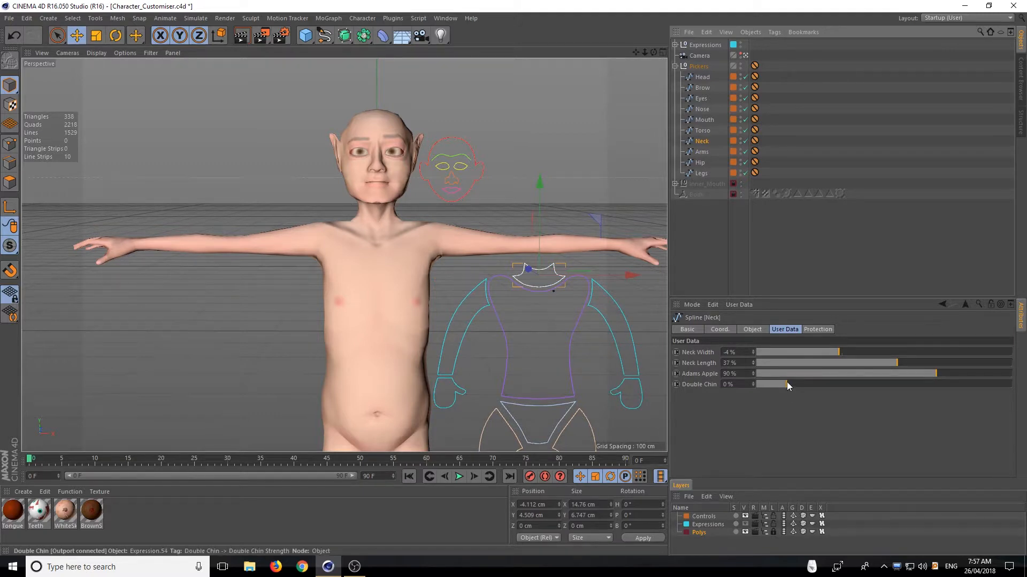
left_click_drag(787, 384, 936, 403)
left_click_drag(253, 175, 356, 160, "alt")
scroll(163, 203, "up", 6)
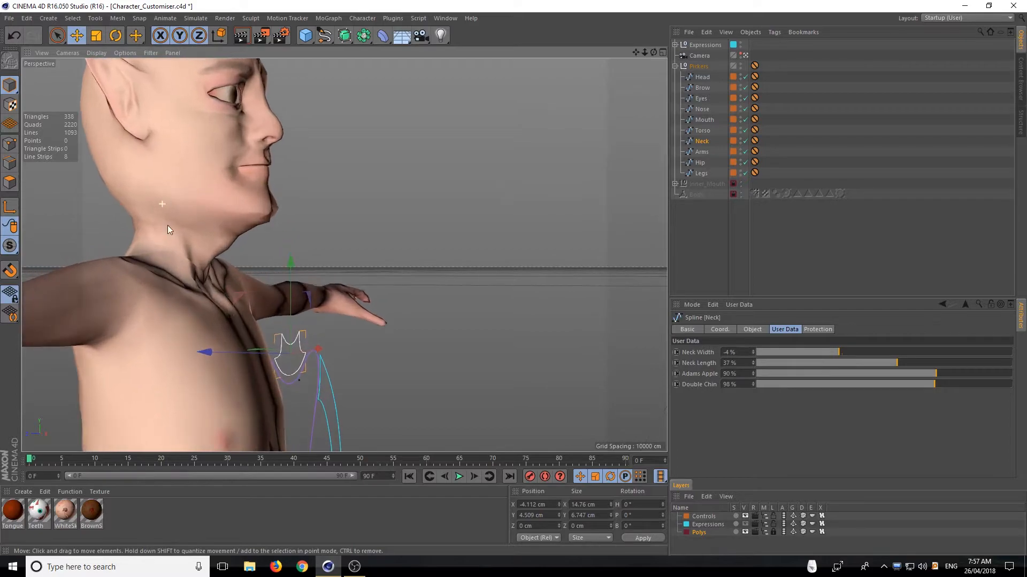
left_click_drag(168, 229, 79, 239, "alt")
middle_click_drag(79, 239, 228, 244, "alt")
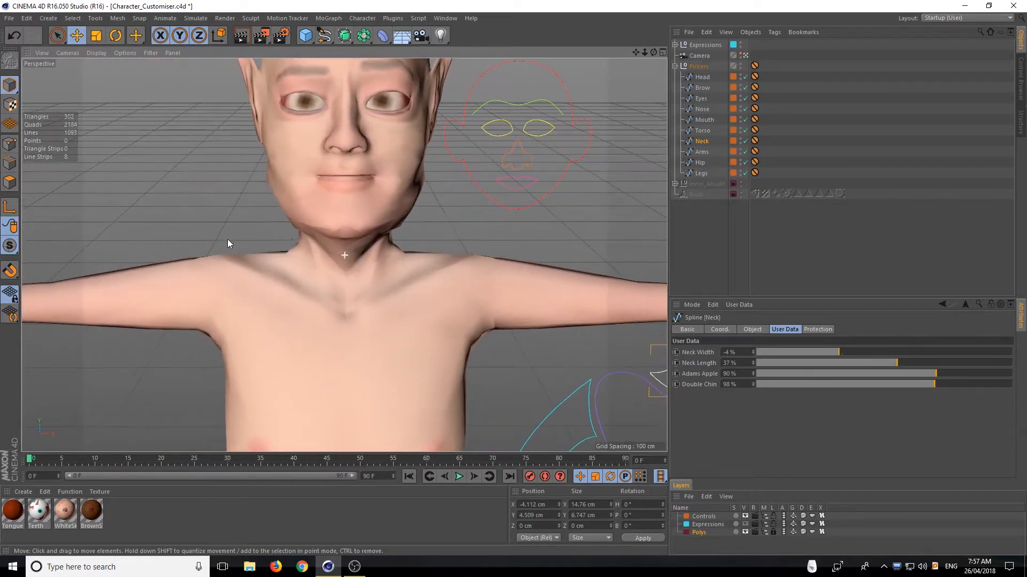
Bring Double Chin down to 92% with the whole upper body in view
left_click_drag(228, 241, 266, 212, "alt")
scroll(247, 255, "down", 4)
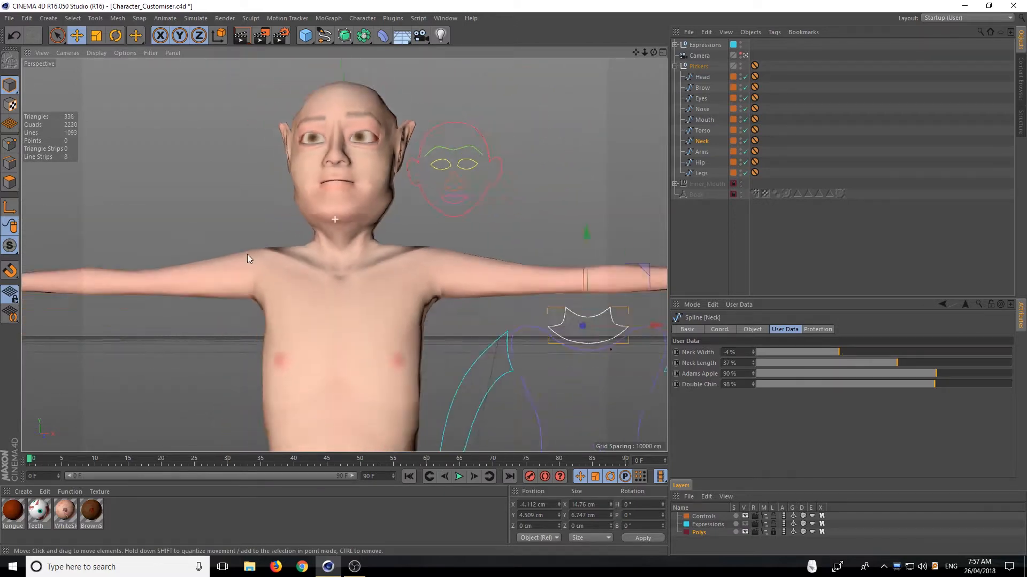
scroll(247, 258, "down", 5)
left_click_drag(274, 279, 604, 284, "alt")
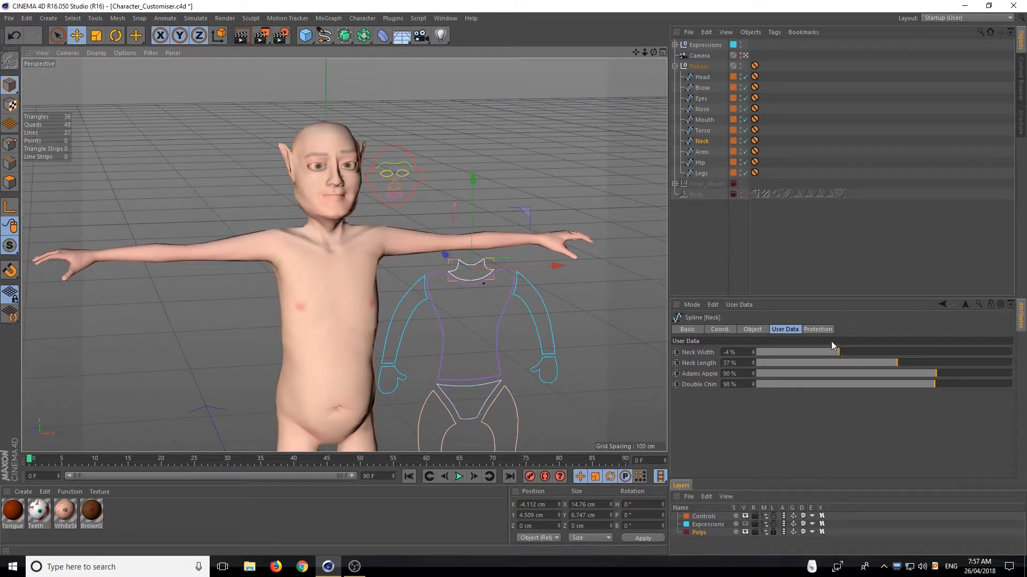
mouse_move(935, 384)
left_mouse_down()
mouse_move(810, 389)
mouse_move(1000, 386)
mouse_move(958, 366)
mouse_move(858, 376)
mouse_move(982, 395)
mouse_move(802, 377)
mouse_move(967, 396)
mouse_move(855, 496)
mouse_move(838, 494)
mouse_move(912, 512)
mouse_move(854, 514)
mouse_move(1004, 477)
mouse_move(950, 422)
mouse_move(1011, 395)
mouse_move(912, 397)
mouse_move(1016, 394)
mouse_move(813, 386)
mouse_move(1002, 371)
mouse_move(803, 381)
mouse_move(925, 391)
left_mouse_up()
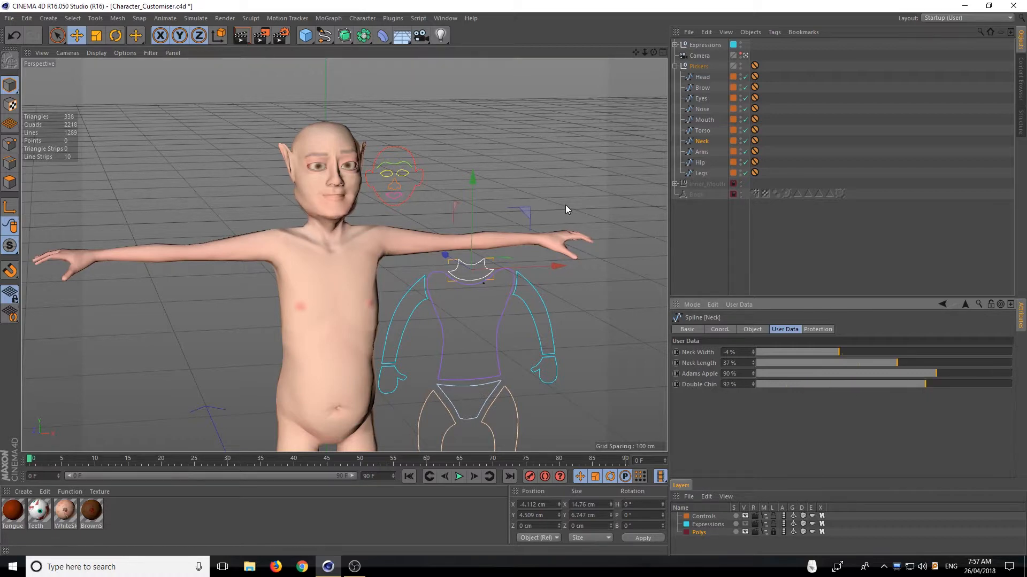
Select the Arms picker, try Arms Muscular at 150% and -50%, and set it to 84%
left_click_drag(566, 206, 491, 182, "alt")
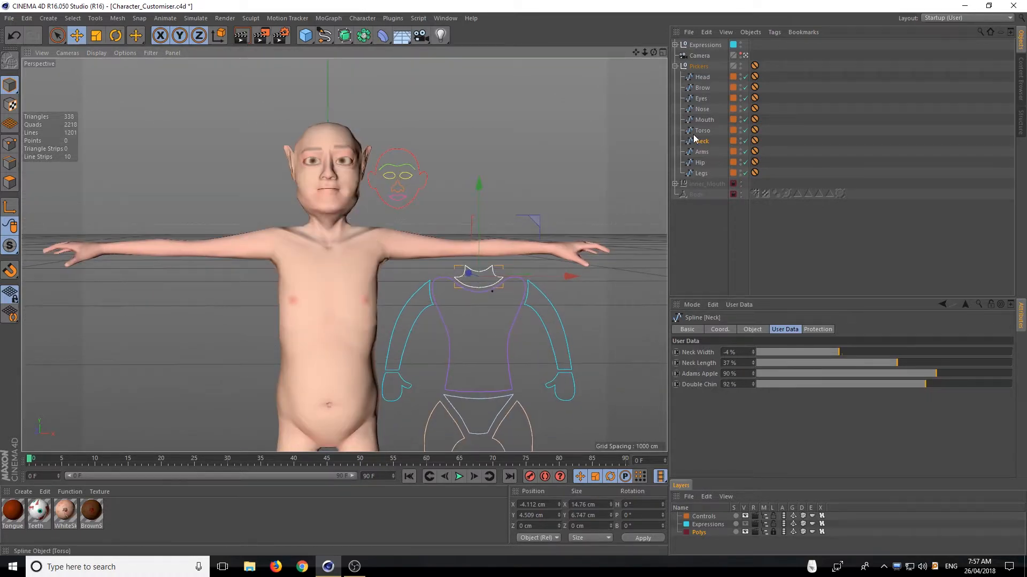
left_click(701, 152)
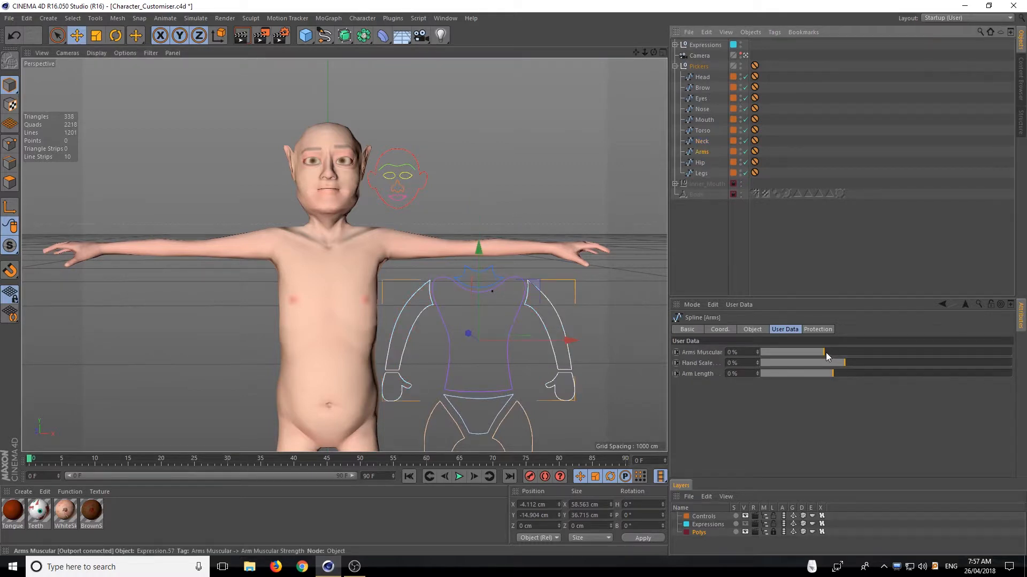
left_click_drag(826, 352, 1014, 348)
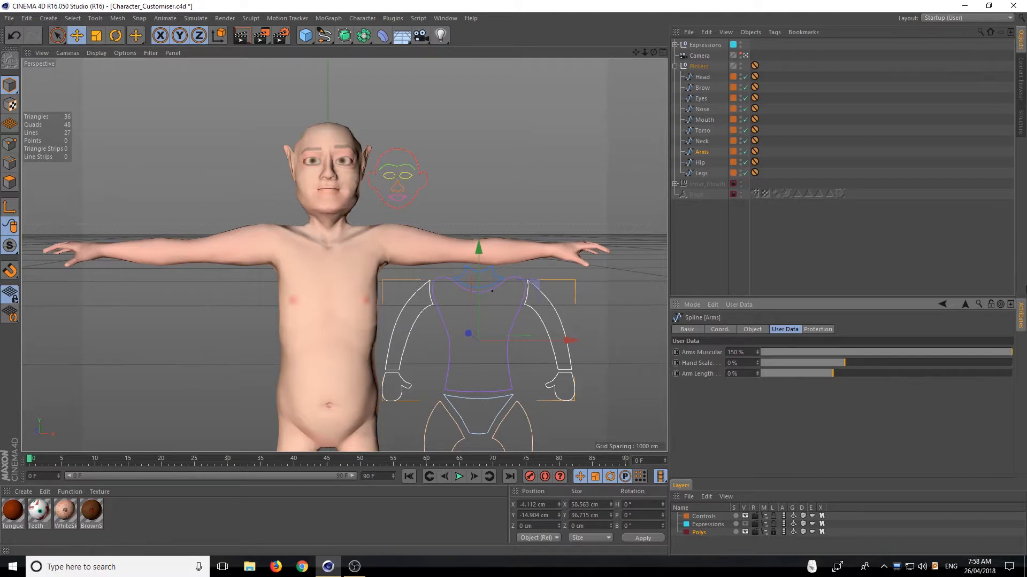
left_click_drag(1008, 354, 763, 361)
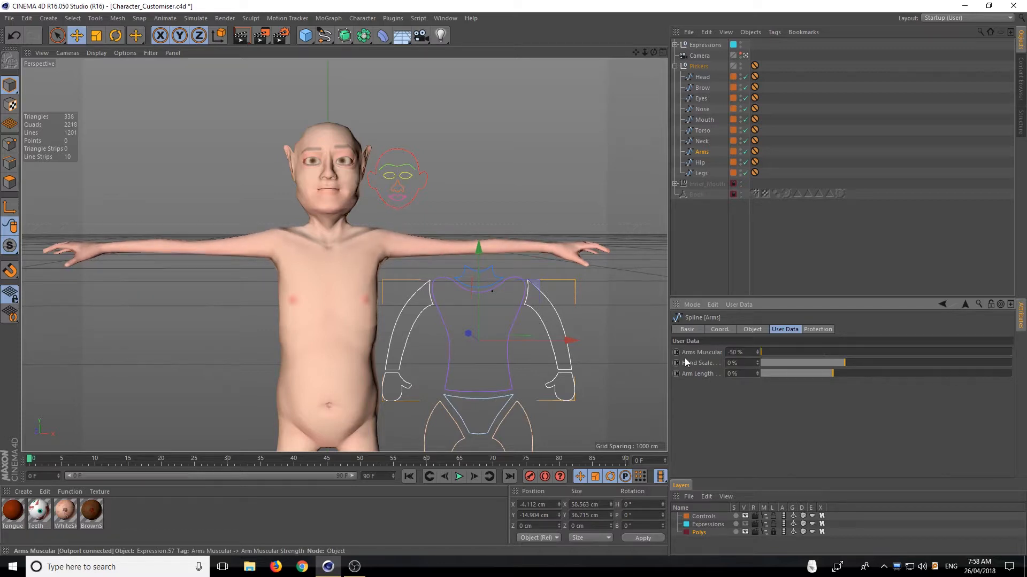
left_click_drag(685, 361, 839, 360)
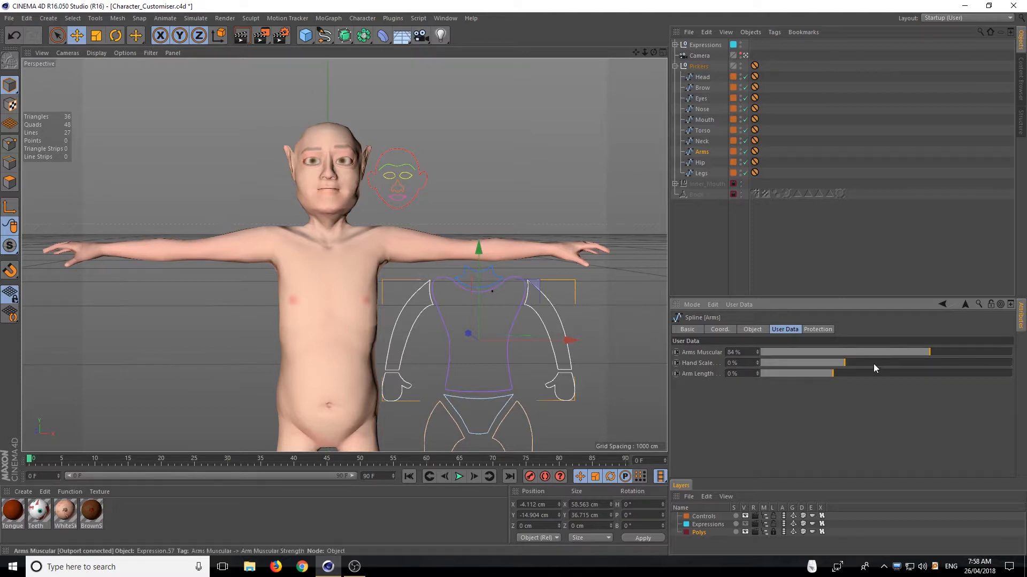
Set the arms' Hand Scale to 82%, try Arm Length at -40%, and return Arm Length to 0%
left_click_drag(849, 364, 918, 354)
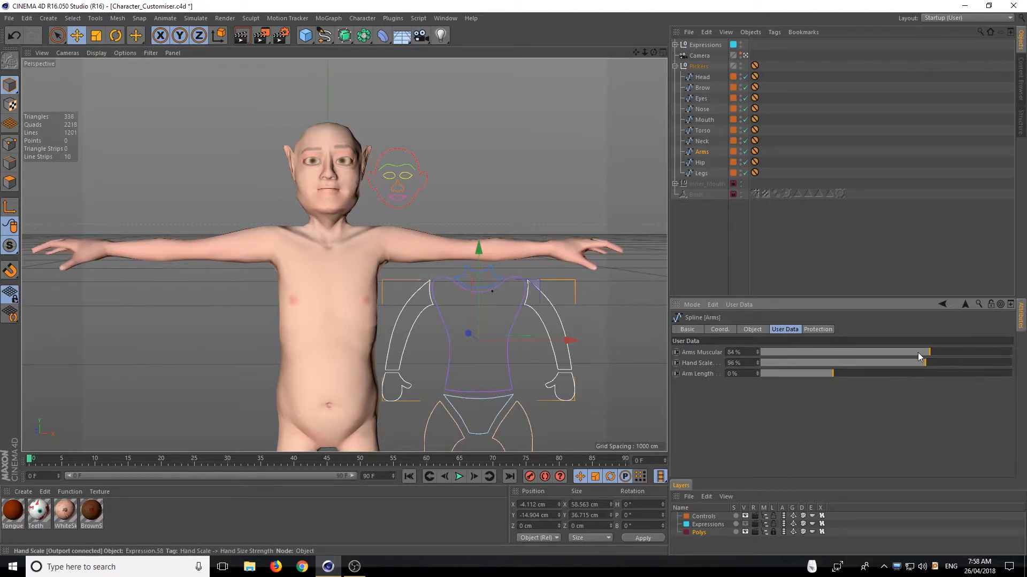
left_click_drag(830, 373, 591, 367)
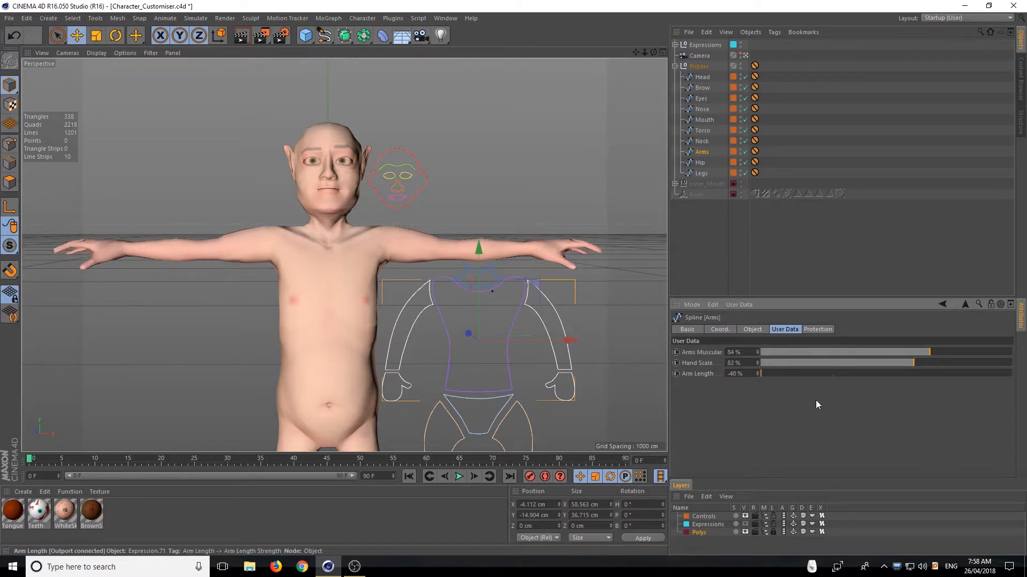
mouse_move(816, 401)
left_mouse_down()
mouse_move(842, 402)
mouse_move(832, 401)
left_mouse_up()
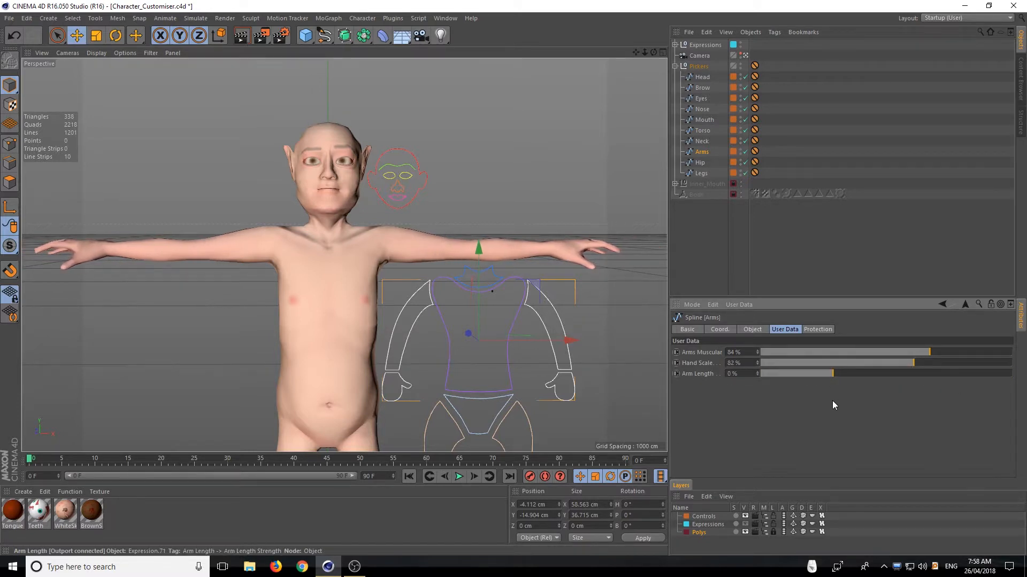
Select the Hip picker and set Hip Width to 28% and Booty to 31%, checking the shape from behind
left_click(700, 162)
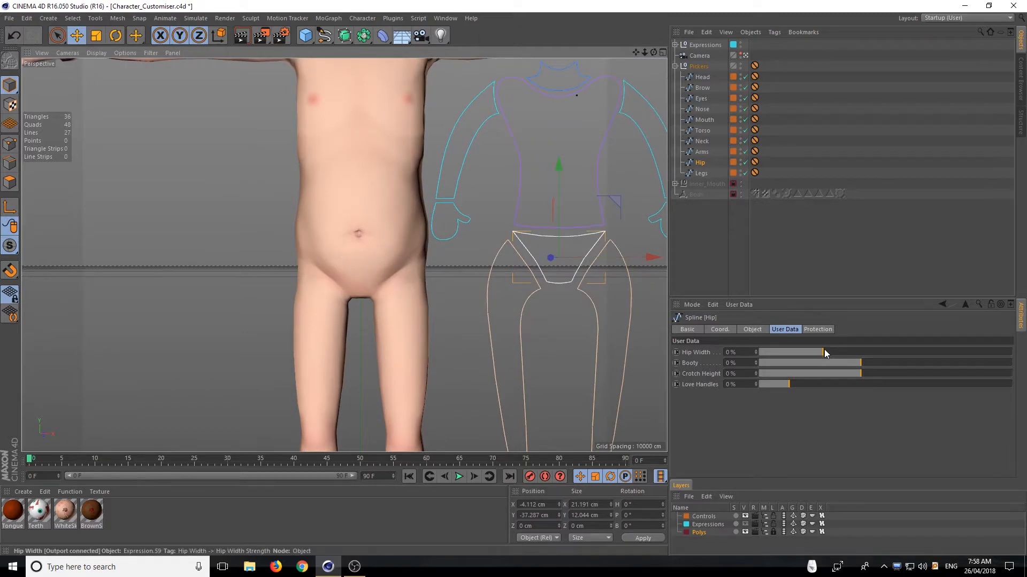
left_click_drag(824, 352, 845, 396)
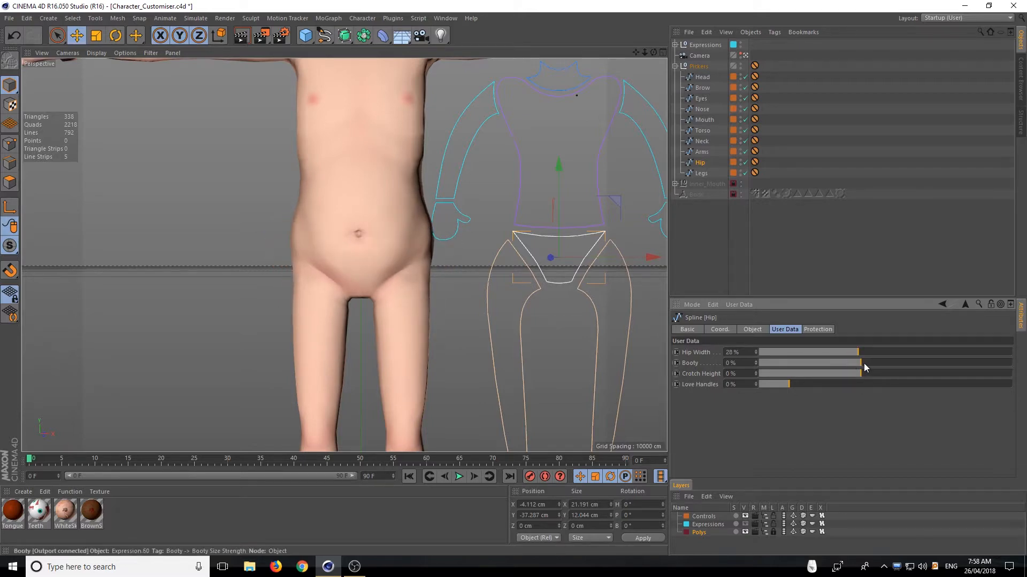
left_click_drag(344, 254, 444, 296, "alt")
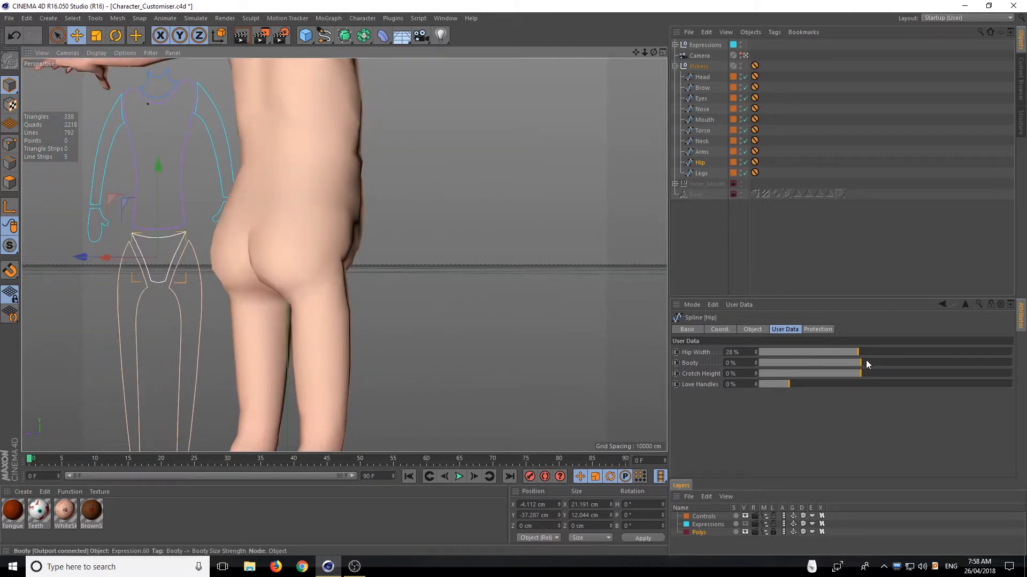
left_click_drag(865, 360, 957, 352)
left_click_drag(272, 317, 252, 321, "alt")
left_click_drag(960, 363, 891, 364)
left_click_drag(414, 282, 209, 279, "alt")
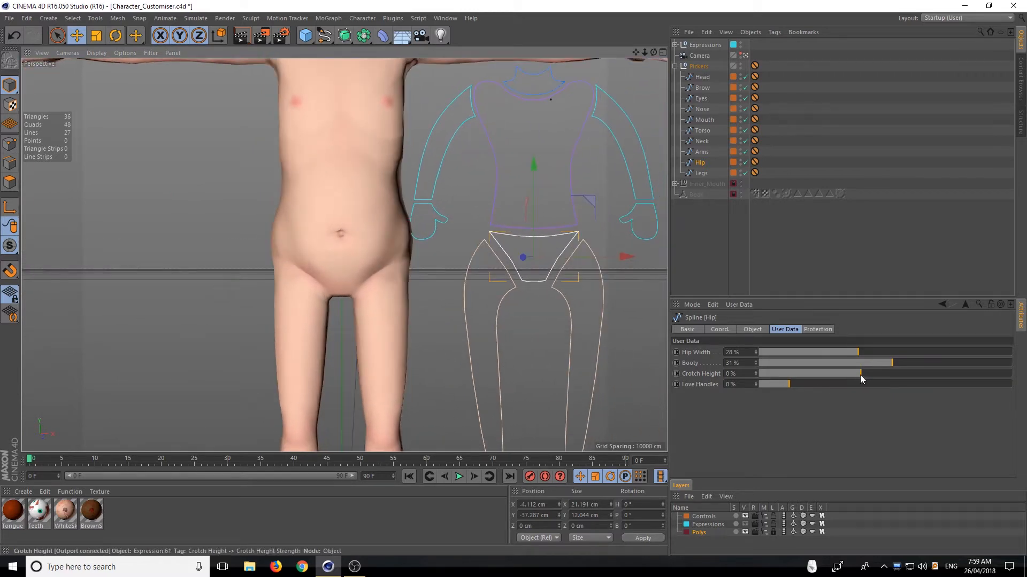
Try the hip's Crotch Height slider and return it to 0%, viewing the full legs
mouse_move(861, 372)
left_mouse_down()
mouse_move(756, 385)
mouse_move(1007, 375)
mouse_move(784, 370)
mouse_move(1021, 372)
mouse_move(881, 367)
mouse_move(1022, 347)
mouse_move(733, 362)
mouse_move(1023, 369)
mouse_move(1024, 353)
mouse_move(903, 357)
mouse_move(820, 374)
mouse_move(862, 375)
left_mouse_up()
scroll(302, 338, "down", 5)
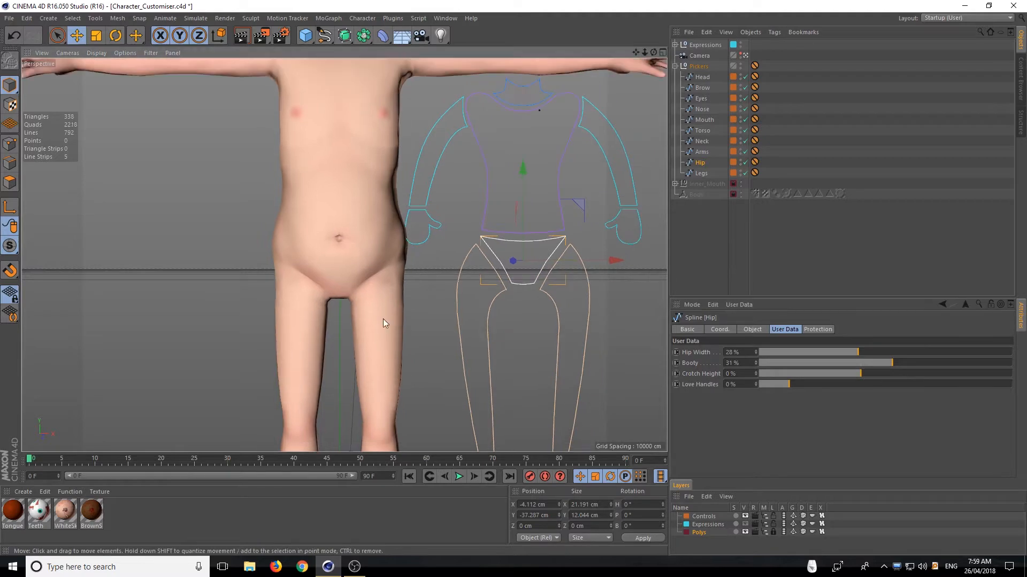
middle_click_drag(302, 332, 234, 293, "alt")
scroll(234, 293, "up", 4)
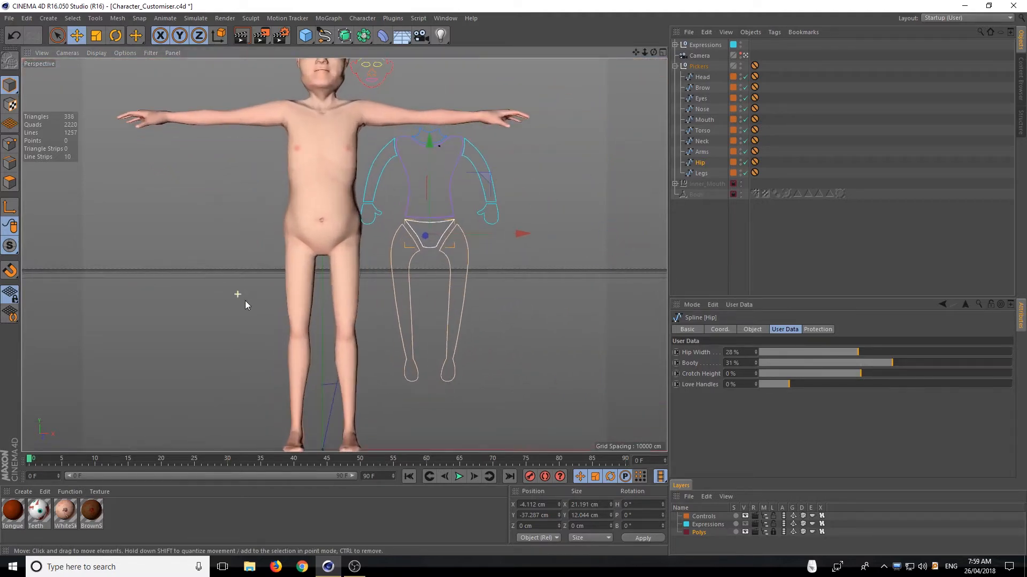
left_click_drag(245, 300, 284, 318, "alt")
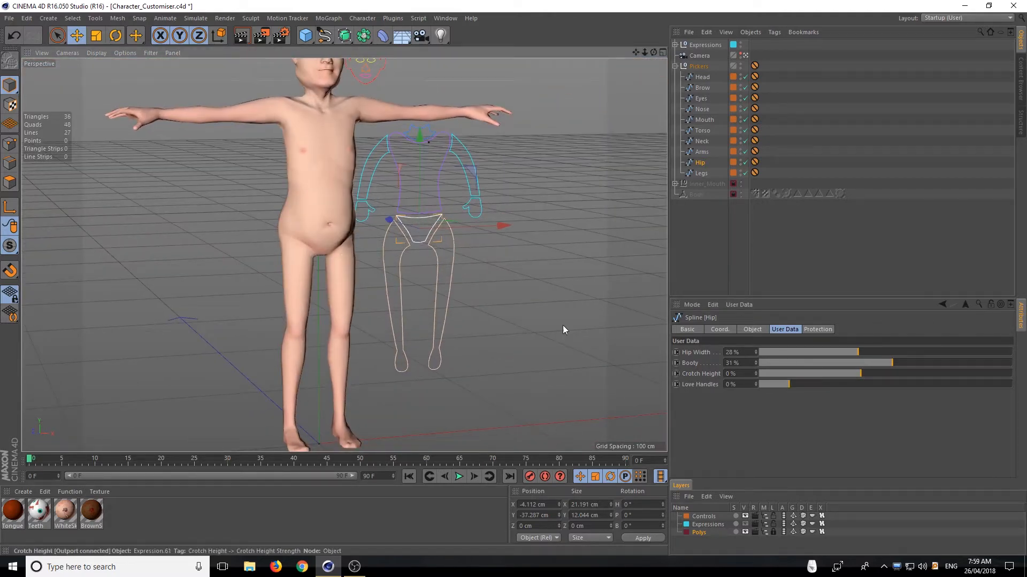
Set the hip's Love Handles to 95% and check the waist from several angles
scroll(283, 209, "down", 3)
scroll(284, 217, "up", 5)
scroll(284, 218, "up", 2)
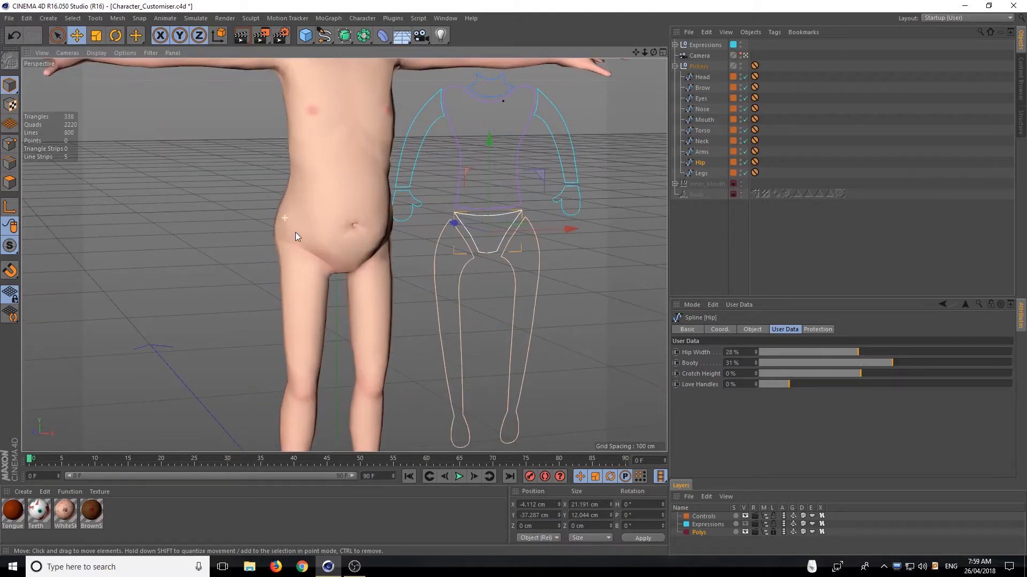
left_click_drag(436, 275, 338, 237, "alt")
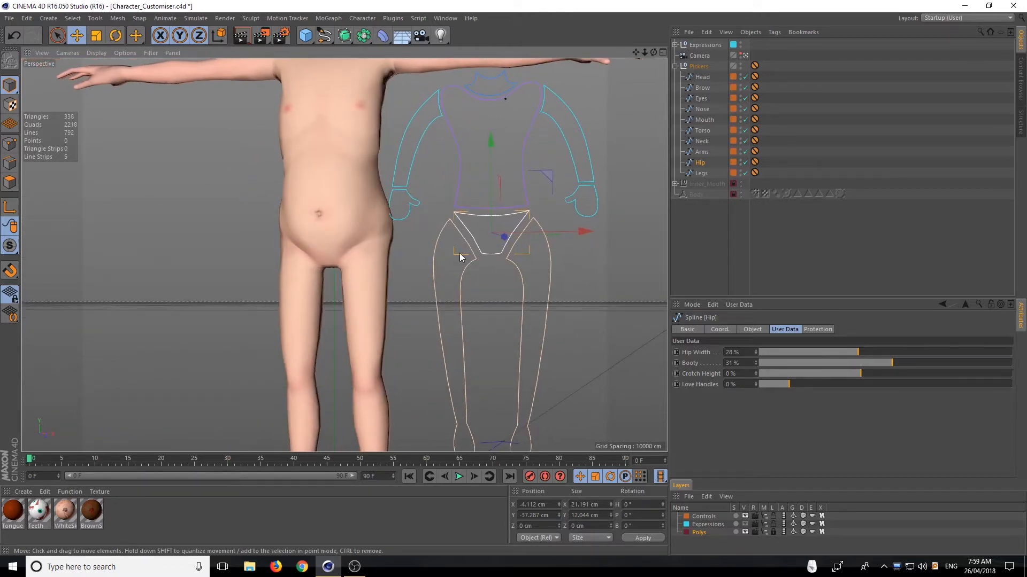
left_click_drag(463, 257, 485, 272, "alt")
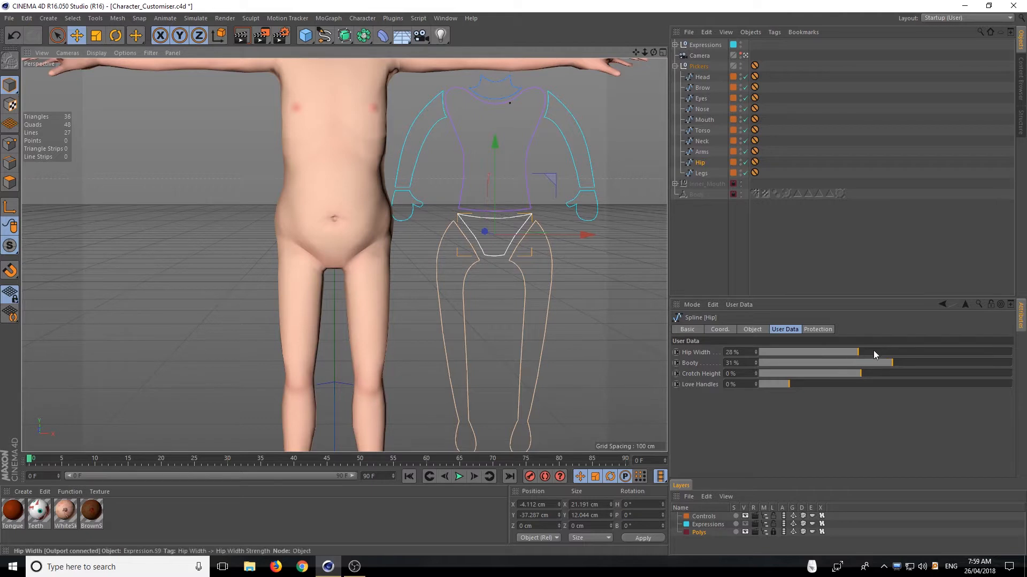
left_click_drag(790, 383, 964, 385)
left_click_drag(1026, 419, 932, 384)
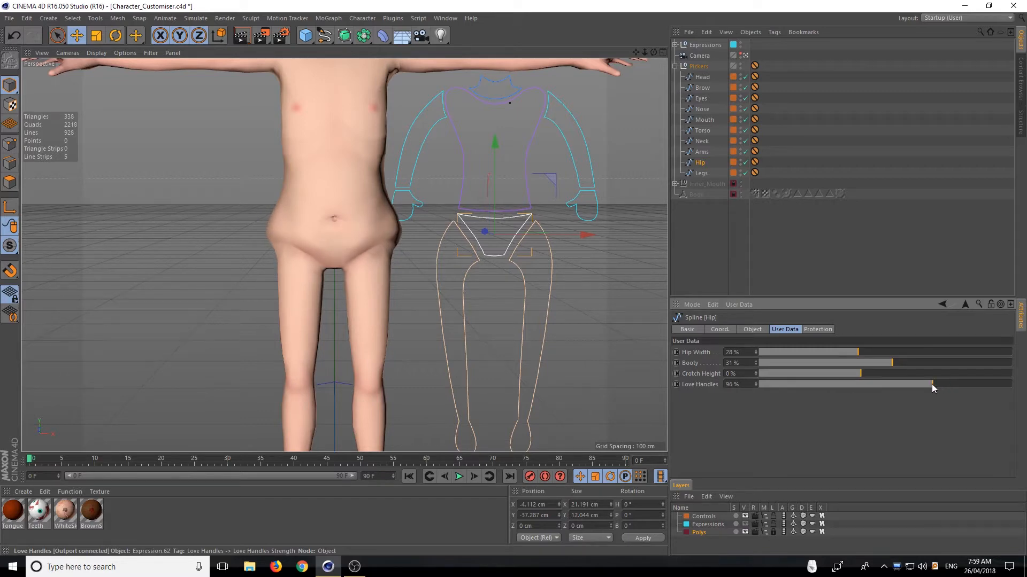
left_click_drag(358, 255, 471, 266, "alt")
right_click_drag(471, 265, 234, 247, "alt")
left_click_drag(412, 263, 413, 249, "alt")
middle_click_drag(459, 246, 416, 241, "alt")
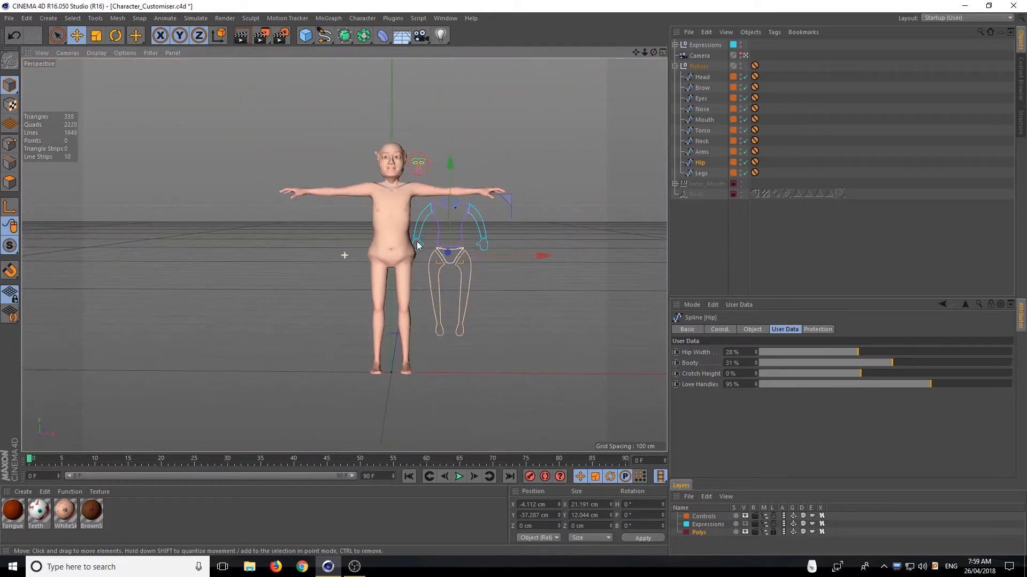
Select the Legs picker and set Legs Muscular to 122%, checking the calves from the side and front
left_click(701, 173)
scroll(355, 312, "up", 5)
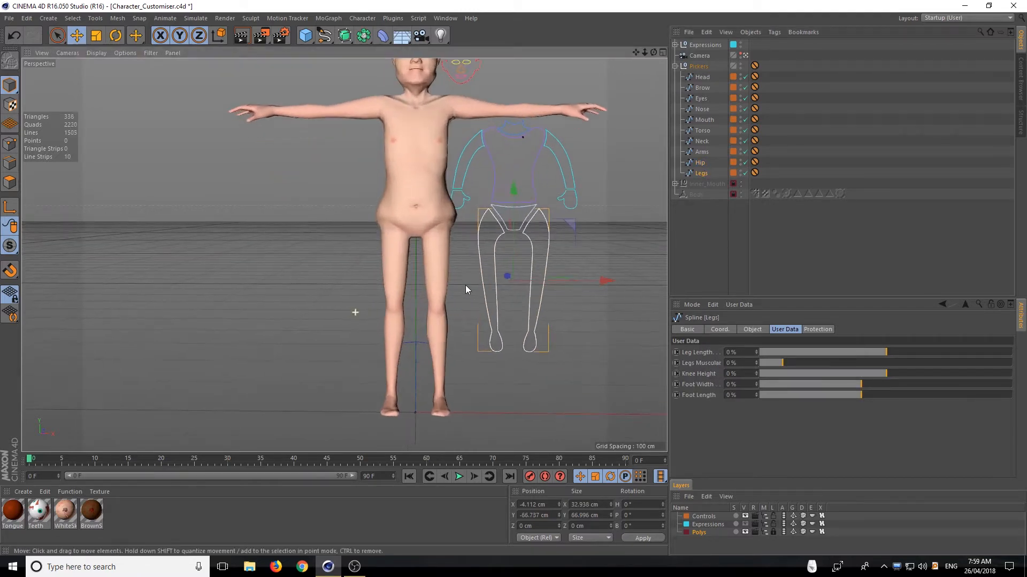
middle_click_drag(394, 281, 406, 278, "alt")
left_click_drag(407, 278, 389, 282, "alt")
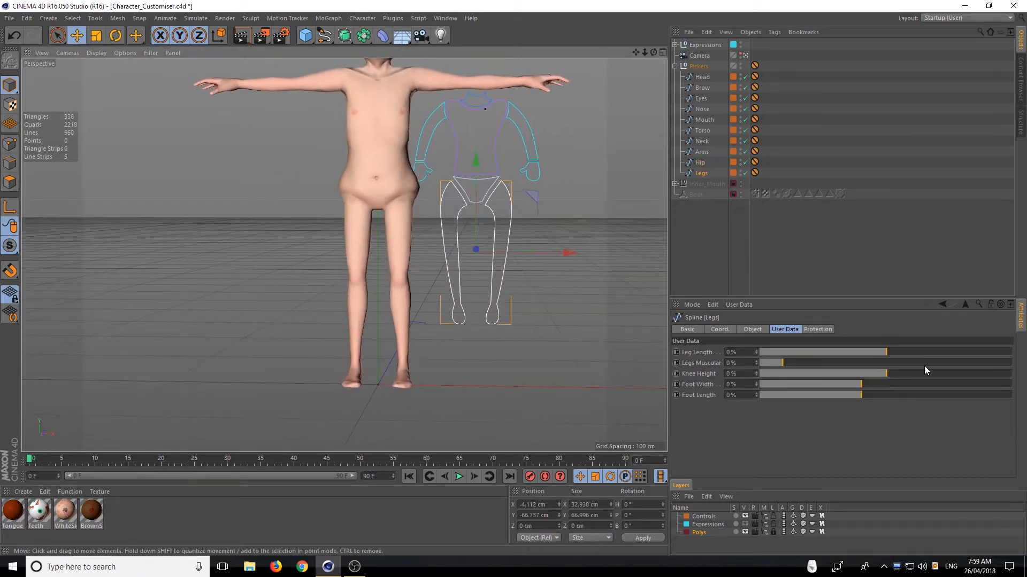
mouse_move(887, 350)
left_mouse_down()
mouse_move(950, 354)
mouse_move(761, 352)
mouse_move(1023, 345)
mouse_move(737, 348)
mouse_move(860, 343)
mouse_move(886, 357)
left_mouse_up()
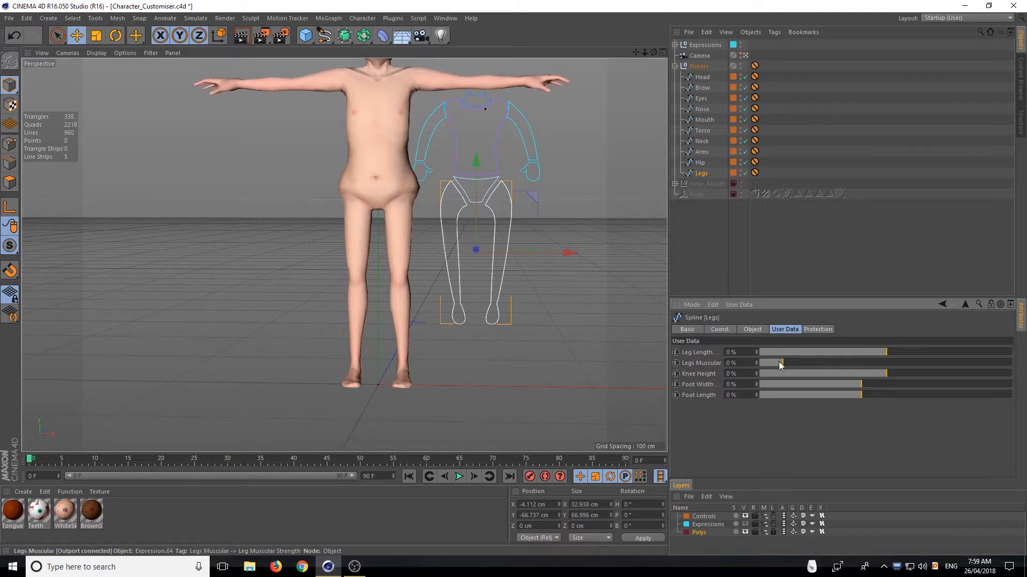
left_click_drag(300, 233, 615, 246, "alt")
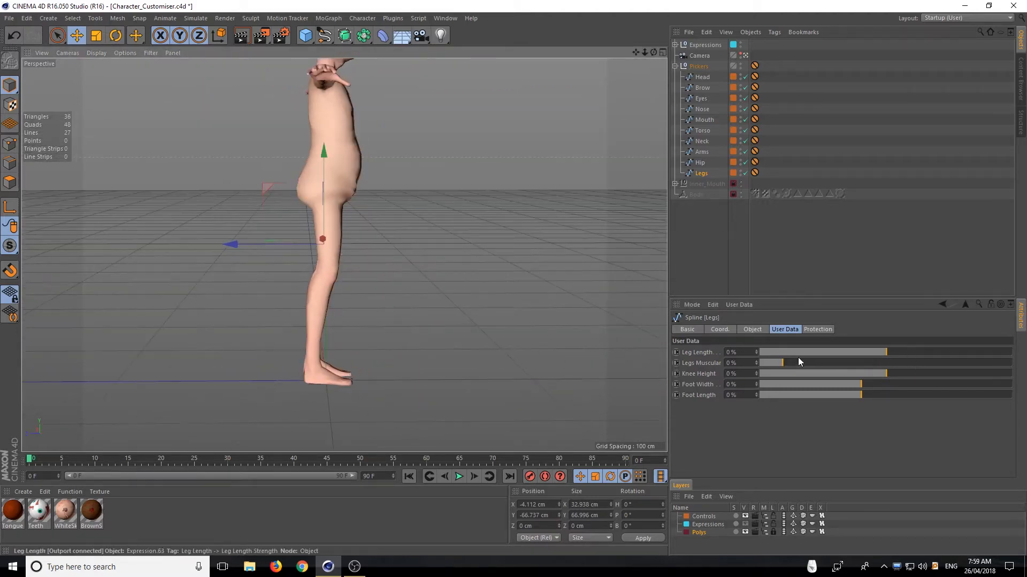
left_click_drag(781, 361, 1013, 367)
mouse_move(941, 364)
left_mouse_down()
mouse_move(784, 368)
mouse_move(968, 368)
mouse_move(851, 370)
mouse_move(1026, 357)
mouse_move(861, 361)
mouse_move(923, 354)
left_mouse_up()
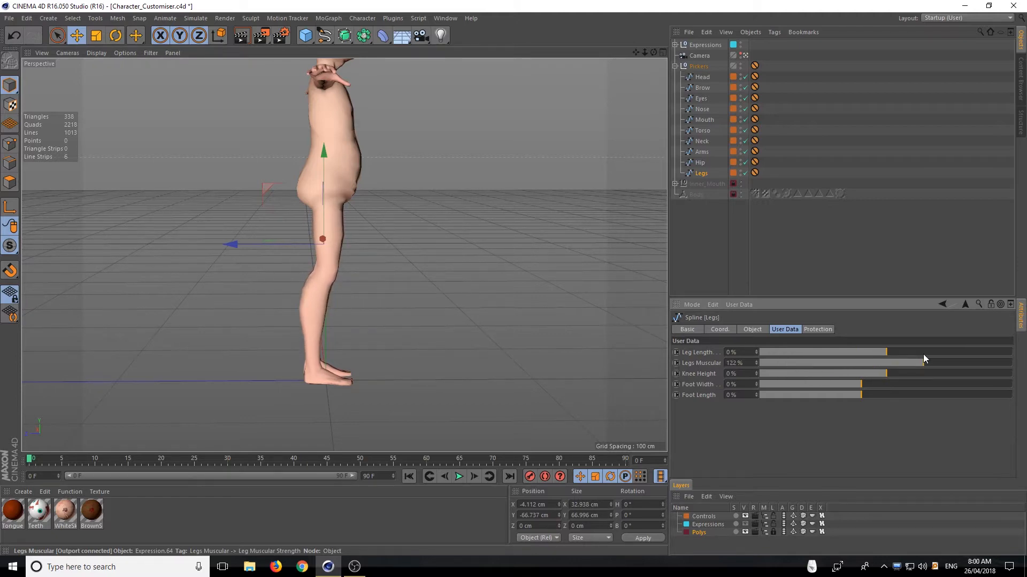
left_click_drag(370, 338, 362, 328, "alt")
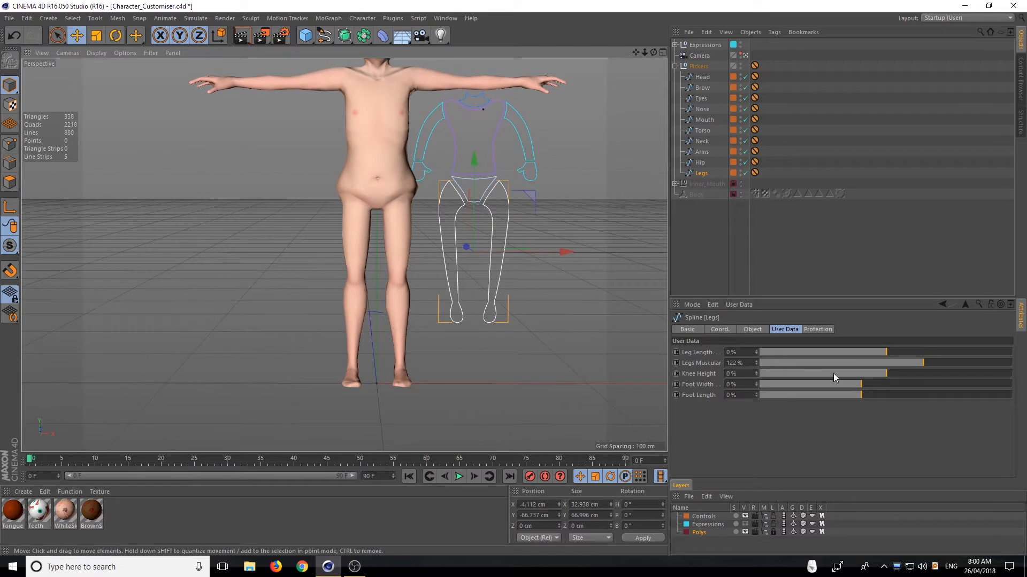
Set the legs' Foot Width to 7%, try Foot Length at -100%, and set Foot Length to 2%
mouse_move(861, 384)
left_mouse_down()
mouse_move(1025, 390)
mouse_move(785, 383)
mouse_move(867, 384)
left_mouse_up()
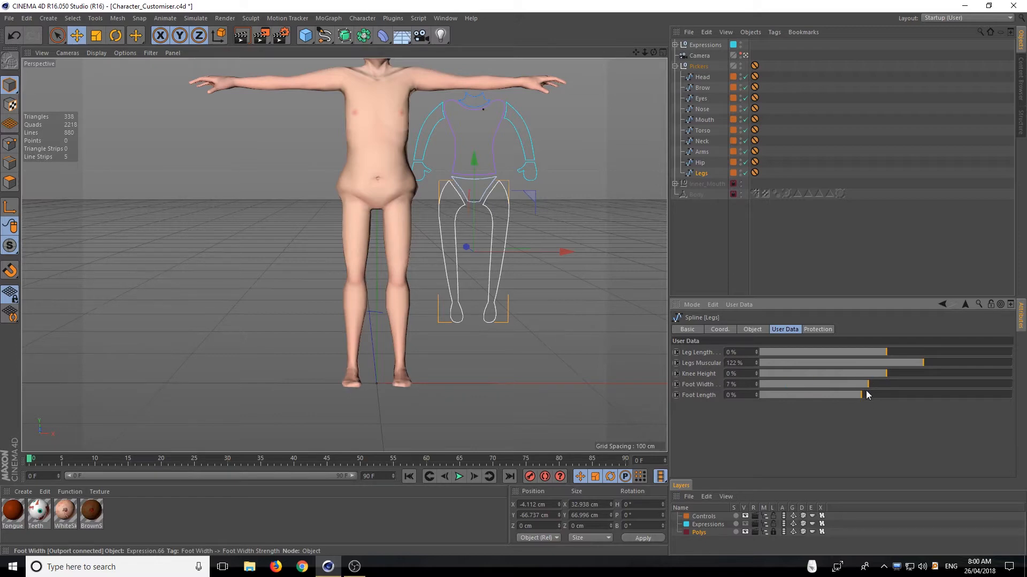
left_click_drag(358, 346, 496, 338, "alt")
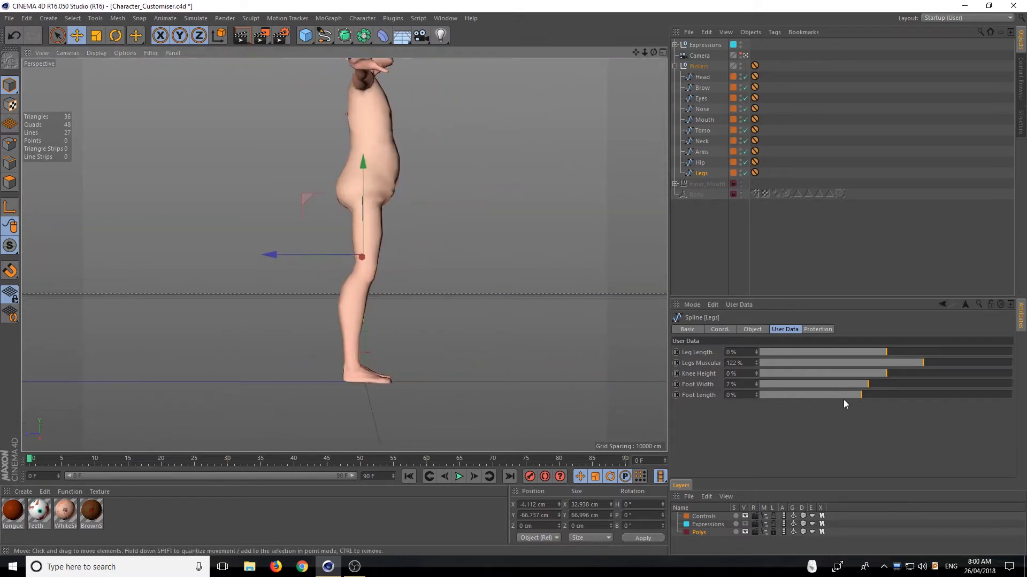
left_click_drag(844, 399, 816, 400)
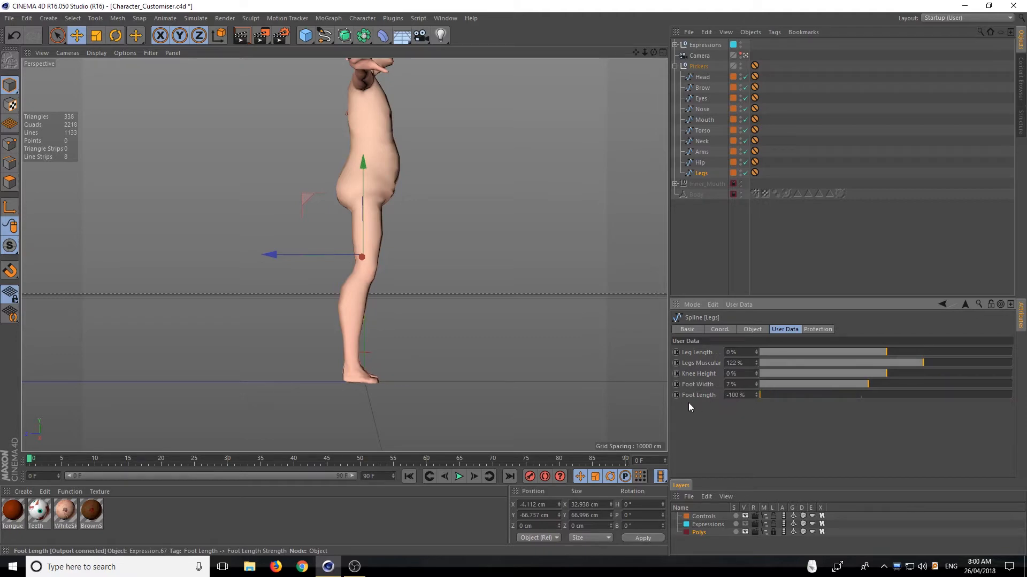
left_click_drag(491, 378, 390, 308, "alt")
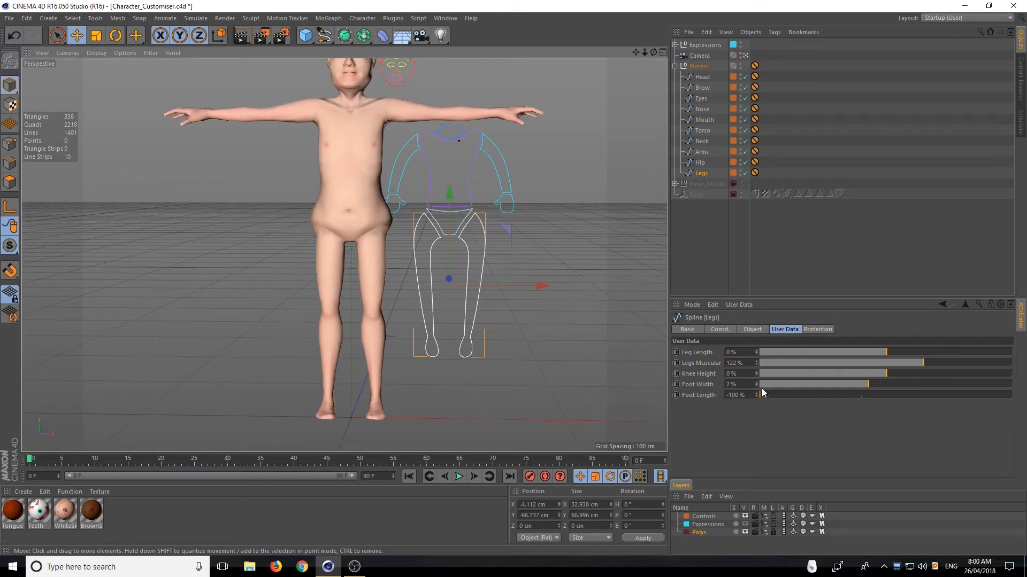
left_click_drag(762, 393, 828, 387)
left_click_drag(406, 342, 428, 309, "alt")
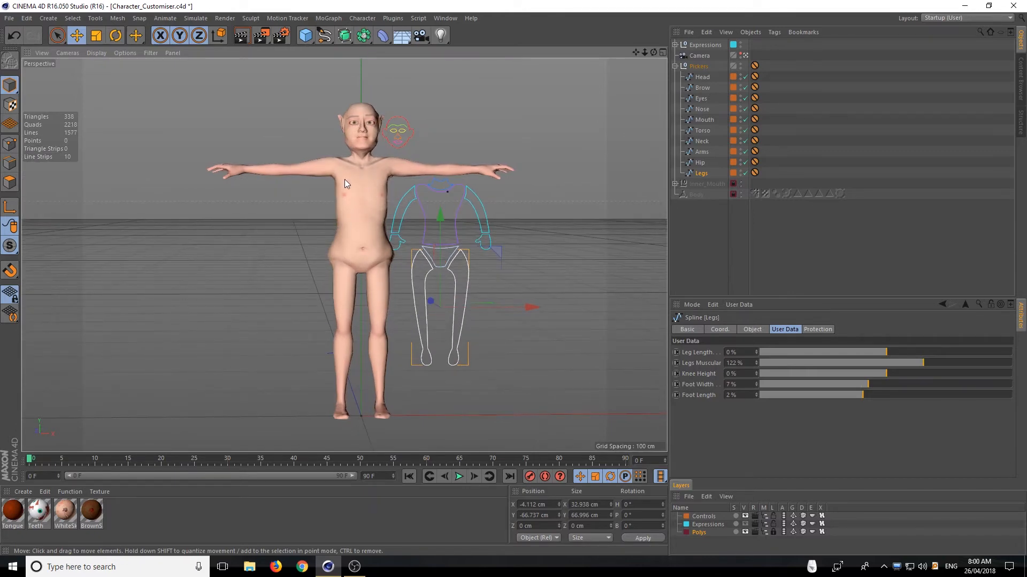
Deselect the Legs picker and save the project under the new file name WeirdElf
left_click(890, 263)
left_click_drag(358, 97, 501, 181, "alt")
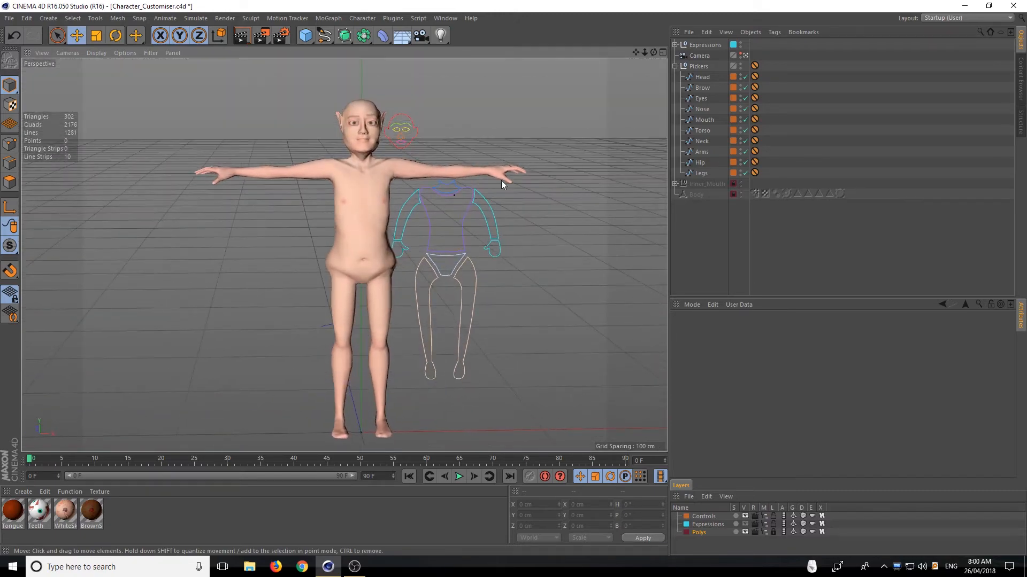
left_click(10, 18)
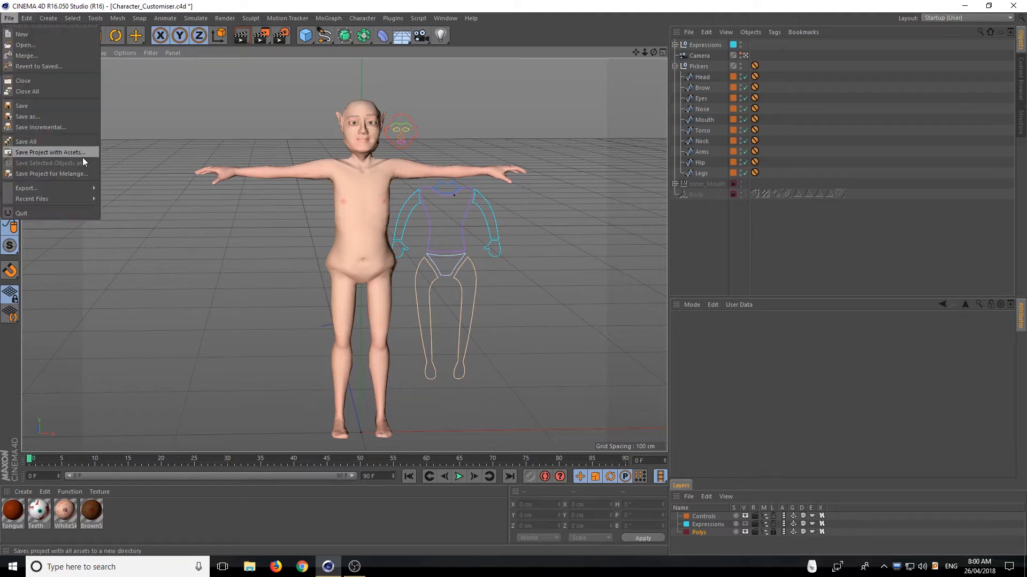
left_click(65, 121)
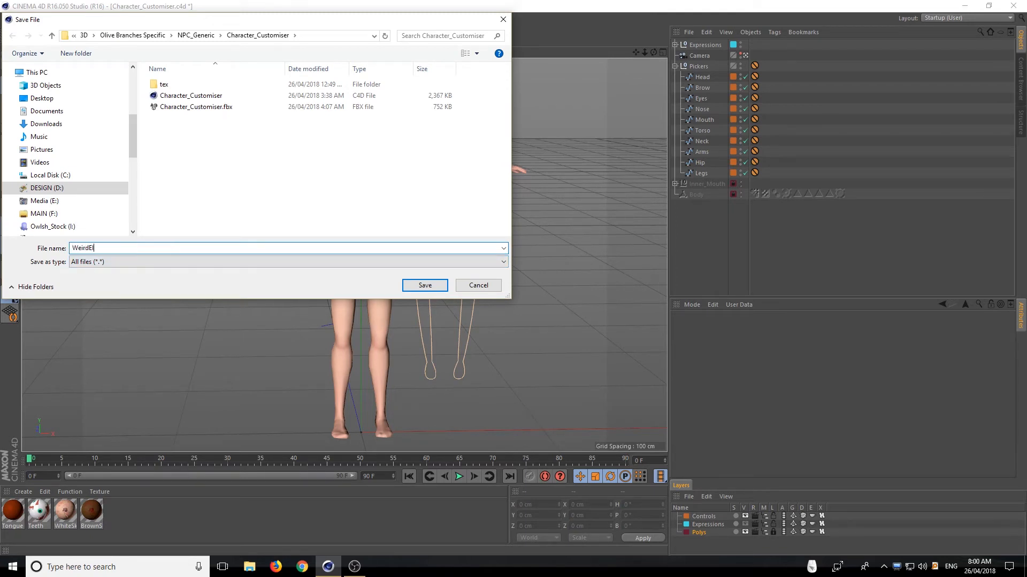
key("Return")
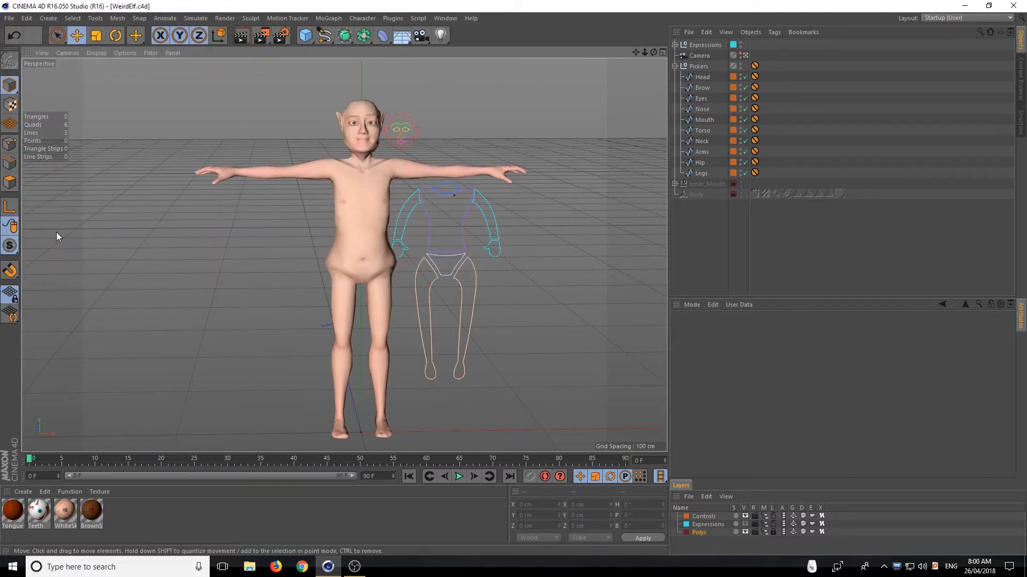
Delete the Expressions object and the Pickers group from the WeirdElf scene
scroll(383, 127, "up", 6)
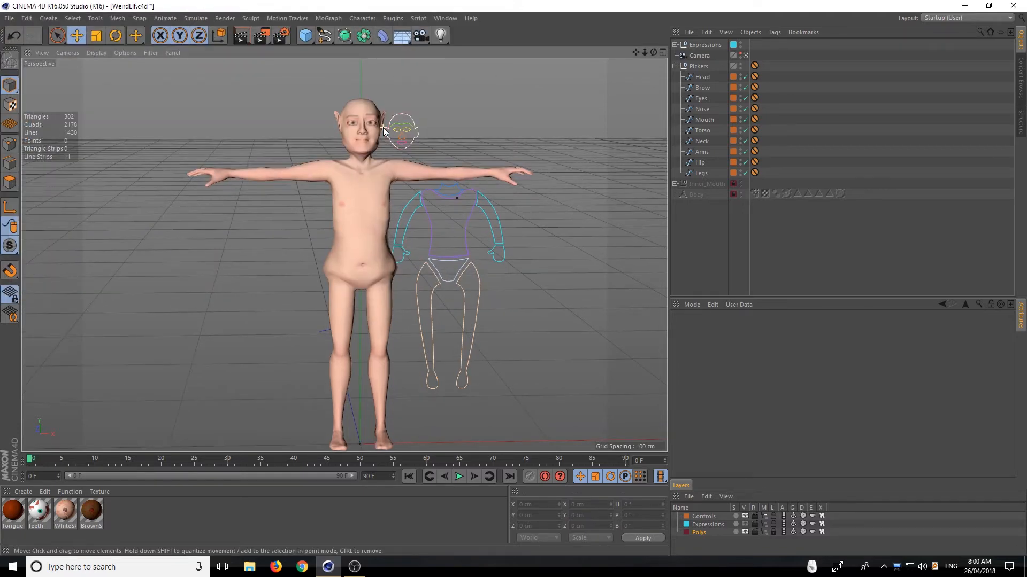
left_click_drag(395, 184, 425, 140, "alt")
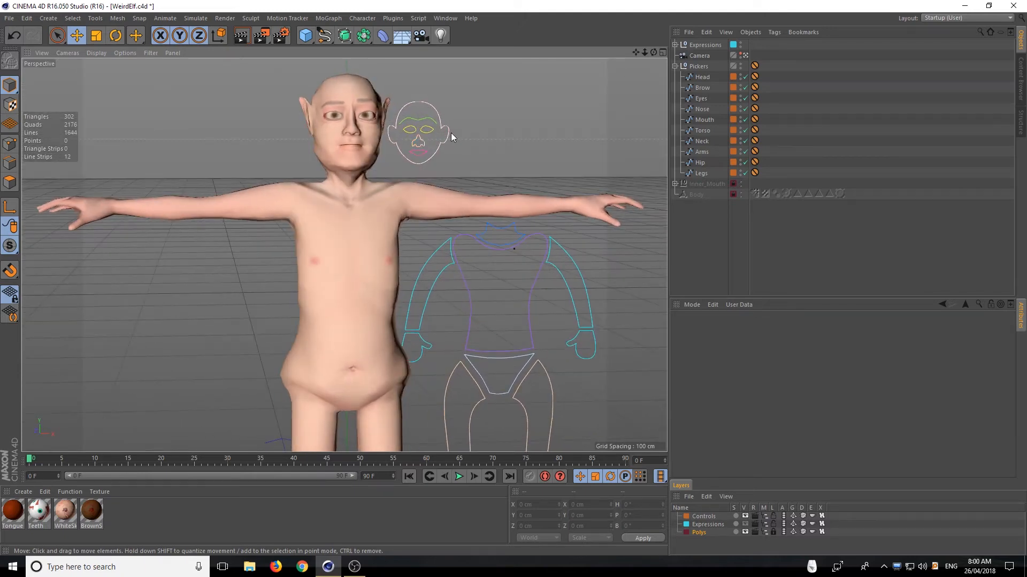
left_click(706, 43)
key("Delete")
left_click(700, 55)
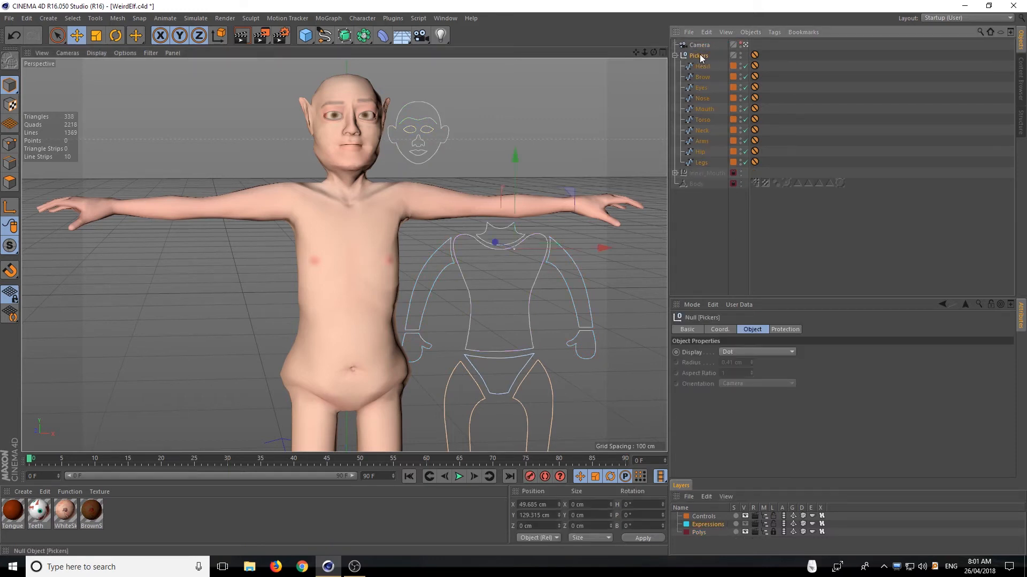
key("Delete")
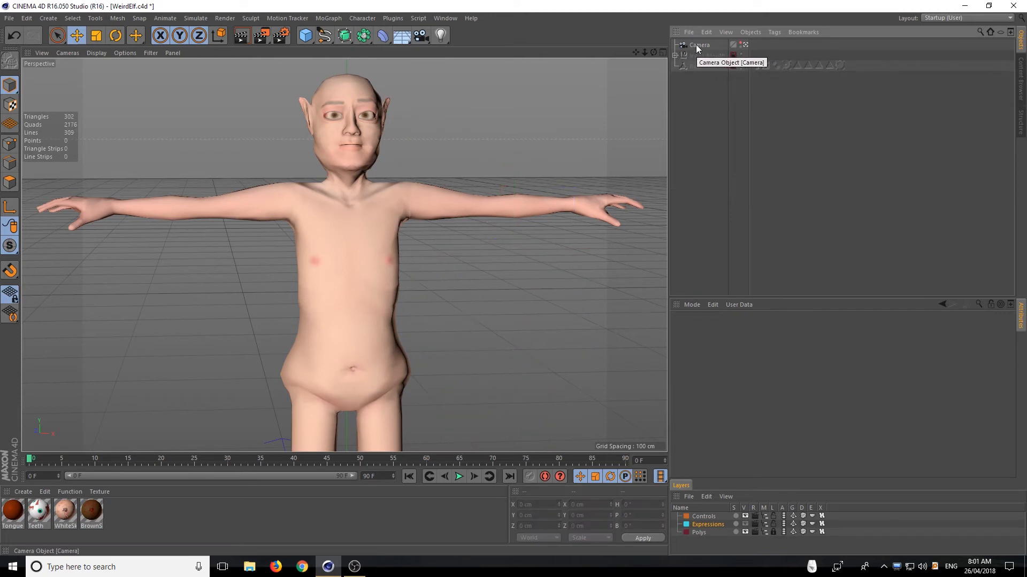
Expand Inner_Mouth, unlock the Polys layer and make the Inner_Mouth group visible, checking its placement inside the head
left_click(674, 55)
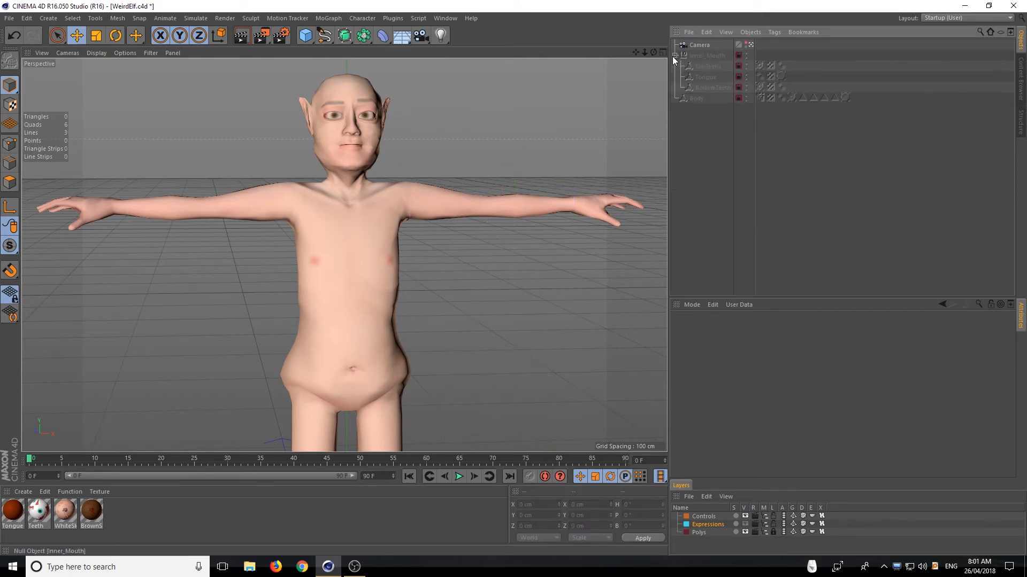
left_click(773, 532)
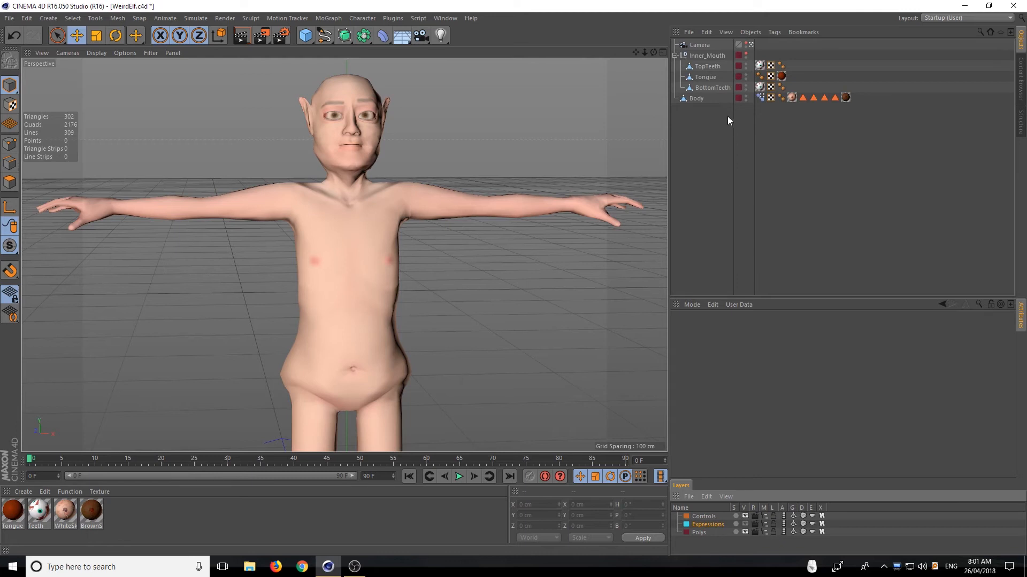
left_click(747, 54)
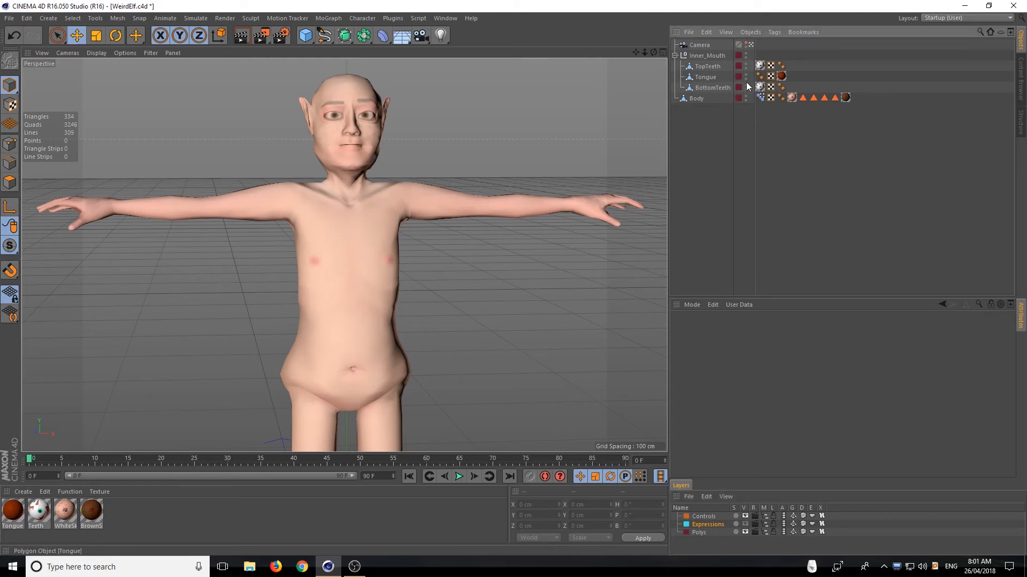
left_click_drag(366, 130, 282, 126, "alt")
left_click(707, 55)
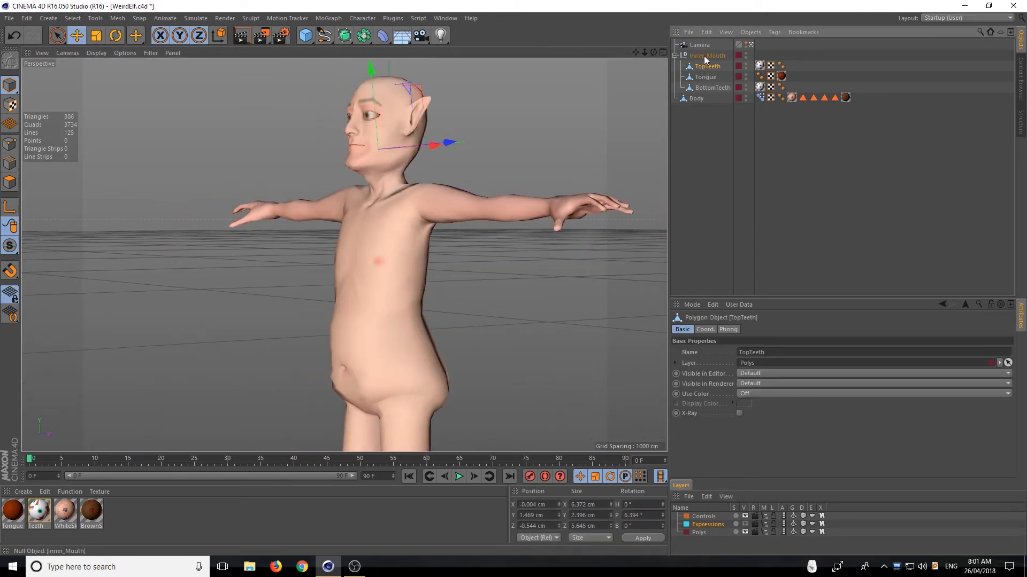
left_click_drag(419, 98, 442, 89, "alt")
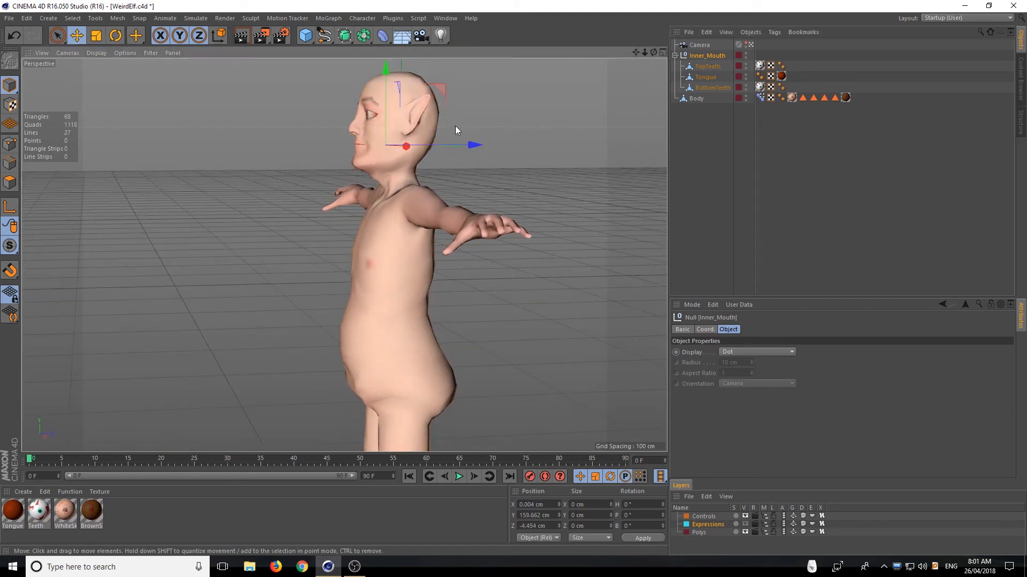
left_click_drag(455, 127, 545, 131, "alt")
left_click(712, 143)
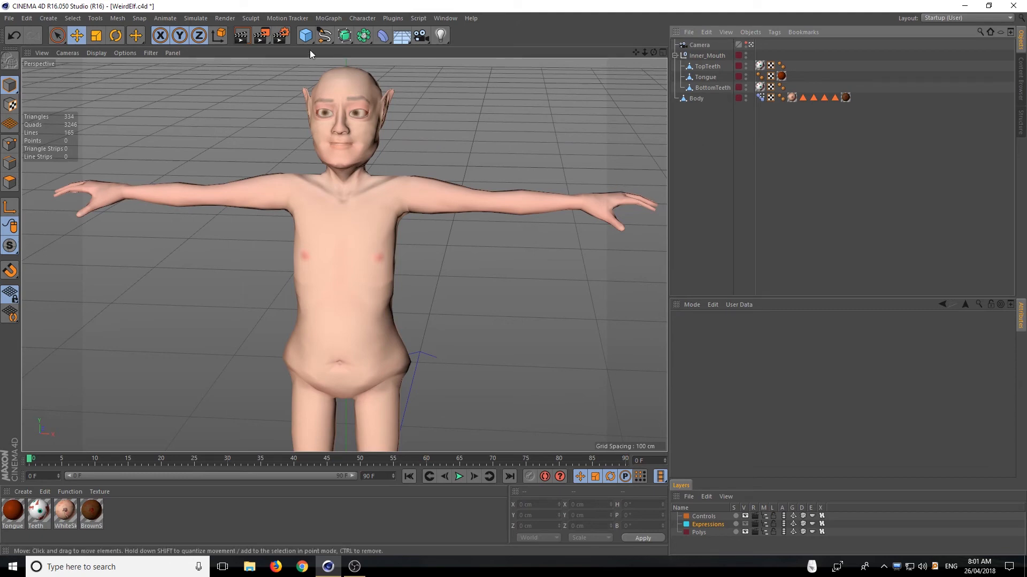
Examine the morph sliders in the Body's Pose Morph tag and view the character from several angles
left_click_drag(320, 75, 416, 116, "alt")
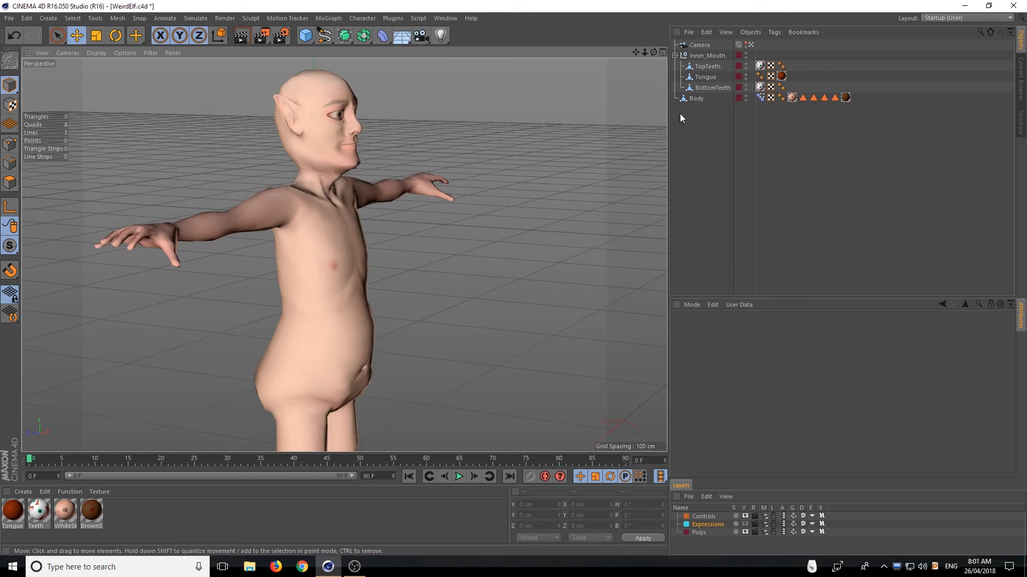
left_click(760, 97)
scroll(751, 416, "down", 10)
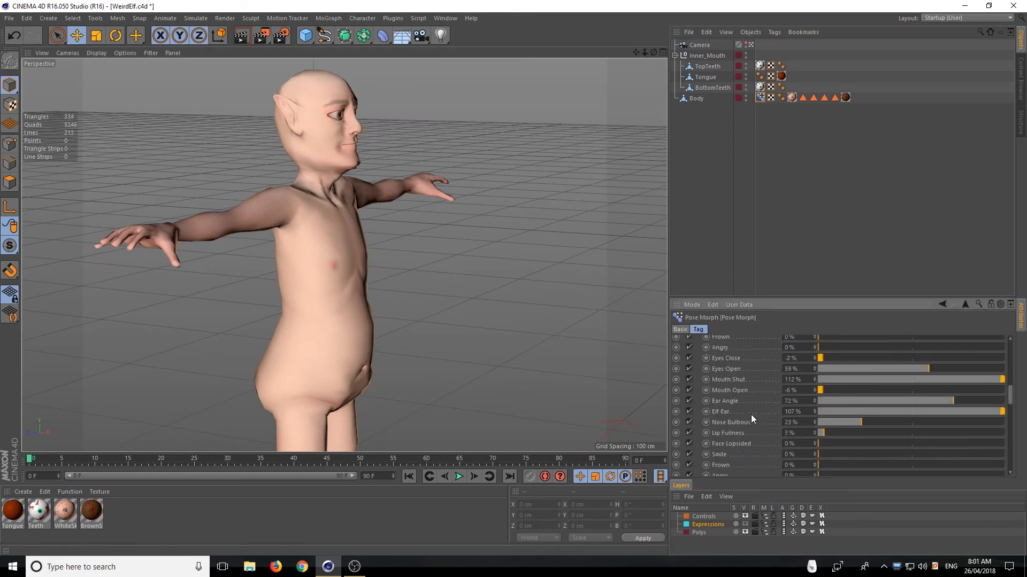
scroll(747, 416, "up", 10)
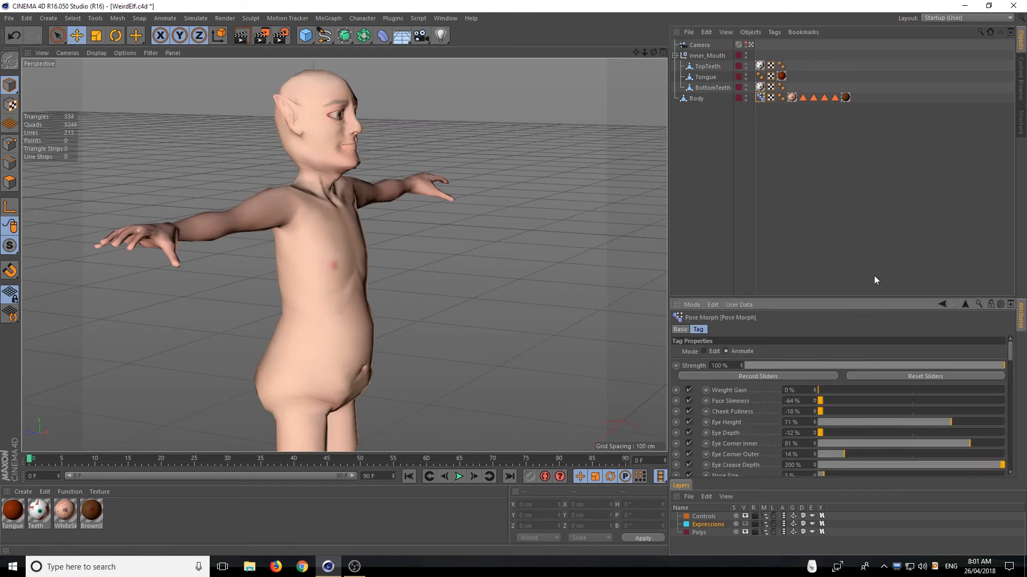
left_click_drag(495, 170, 350, 179, "alt")
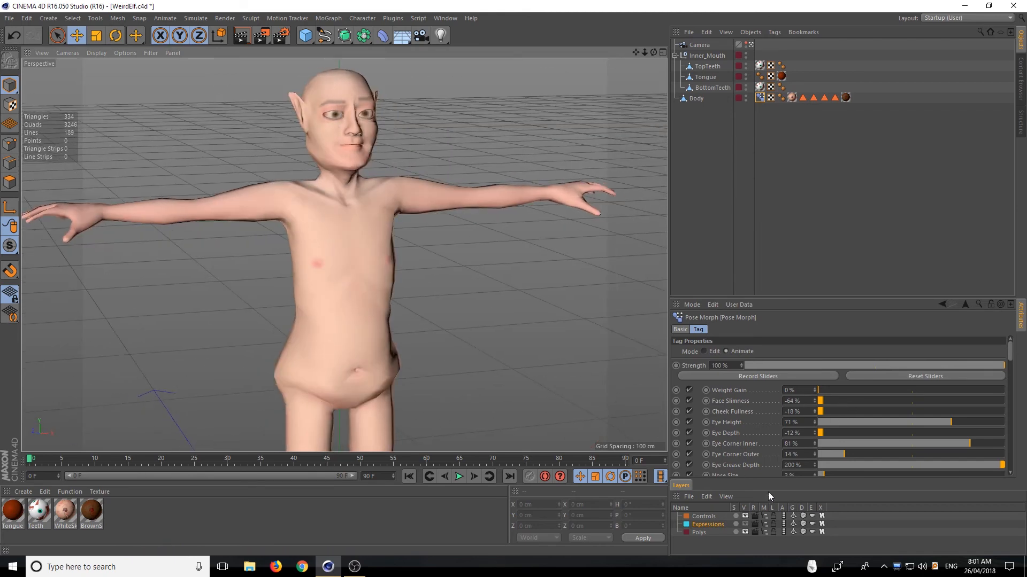
scroll(740, 427, "down", 8)
scroll(740, 425, "down", 6)
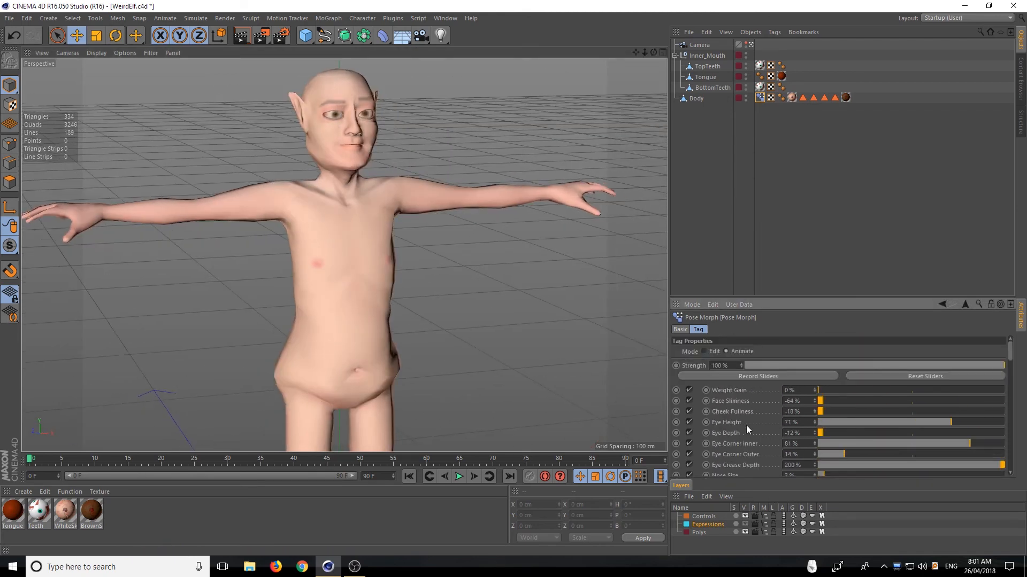
scroll(749, 391, "up", 12)
left_click(735, 125)
left_click_drag(397, 102, 345, 94, "alt")
left_click(760, 98)
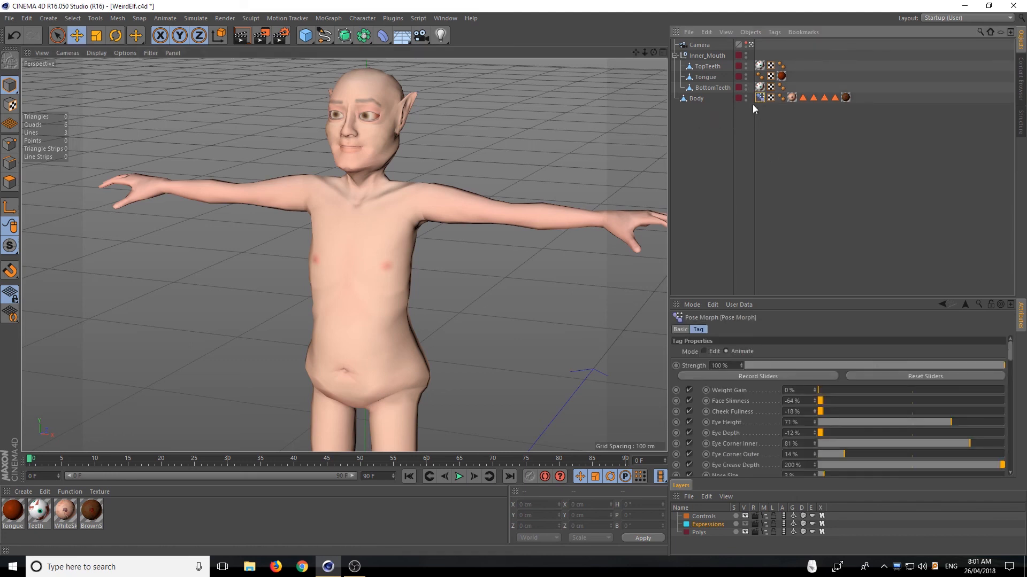
Clear the Body selection and save the changes to the WeirdElf project
left_click(708, 98)
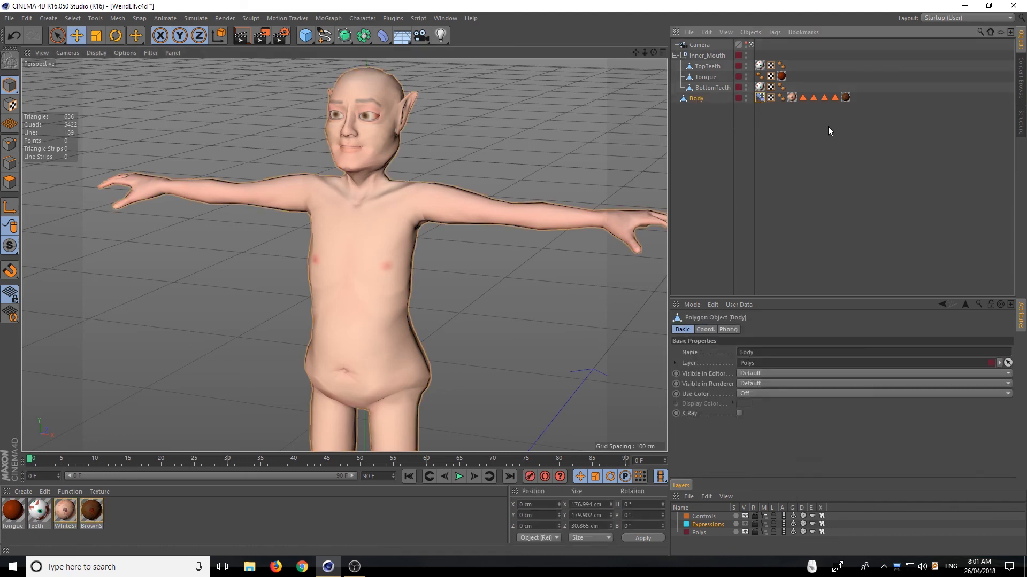
left_click(766, 110)
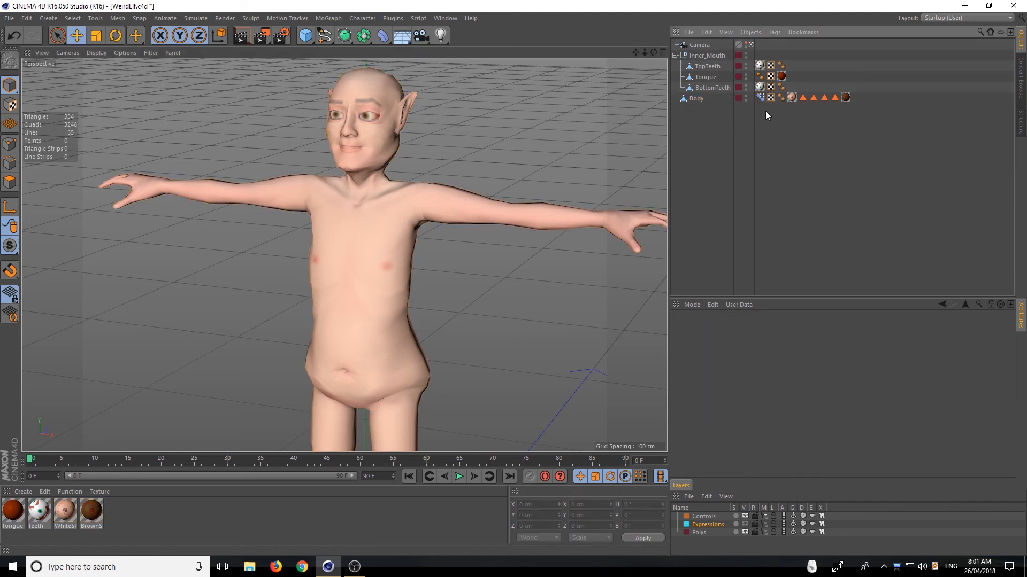
left_click(13, 22)
left_click(43, 104)
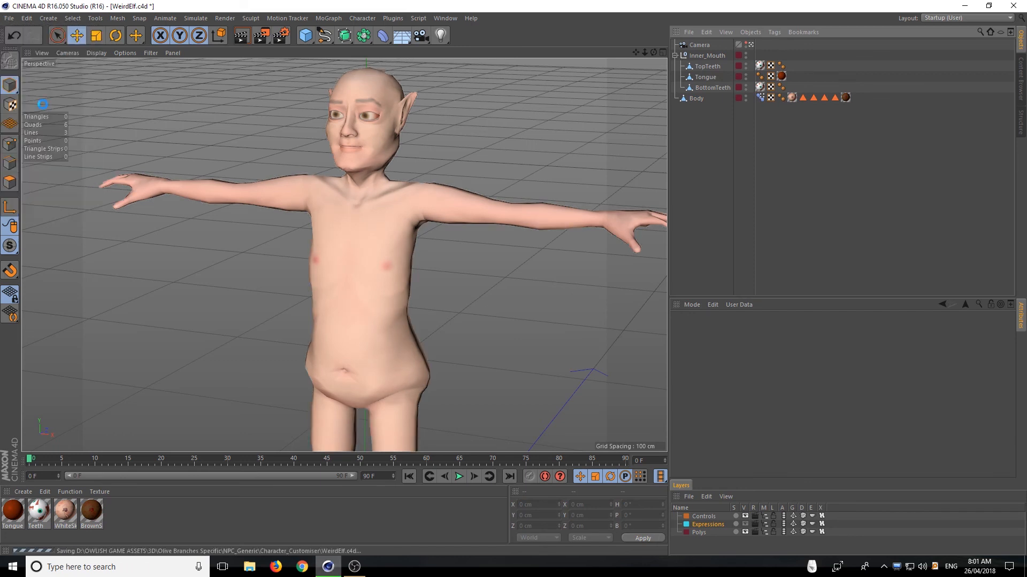